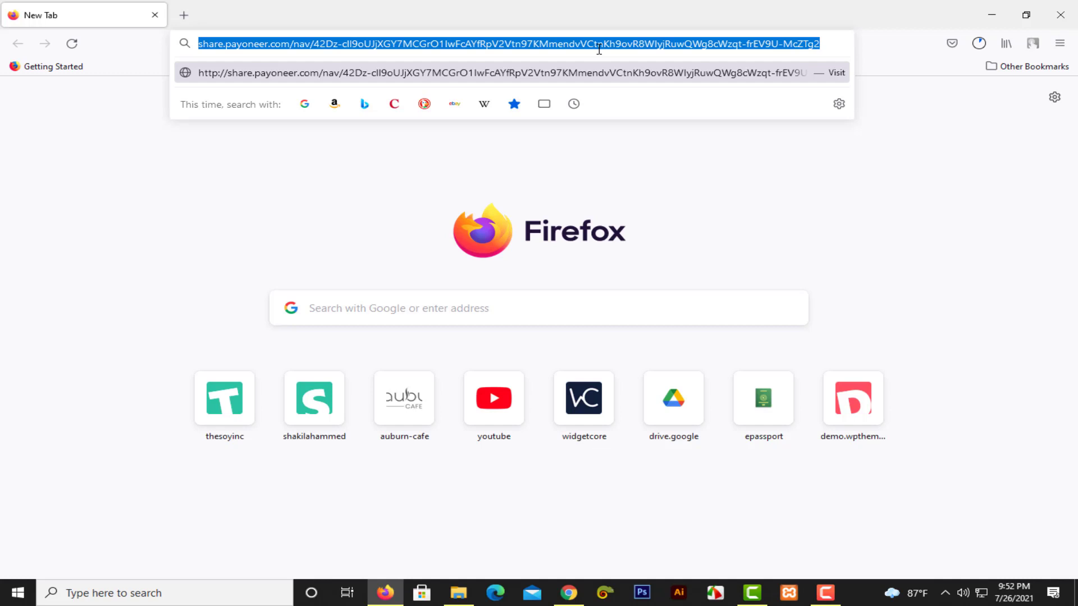
Load the shared Payoneer referral link in Firefox to reach the Refer a Friend page.
{"action": "key", "text": "Return"}
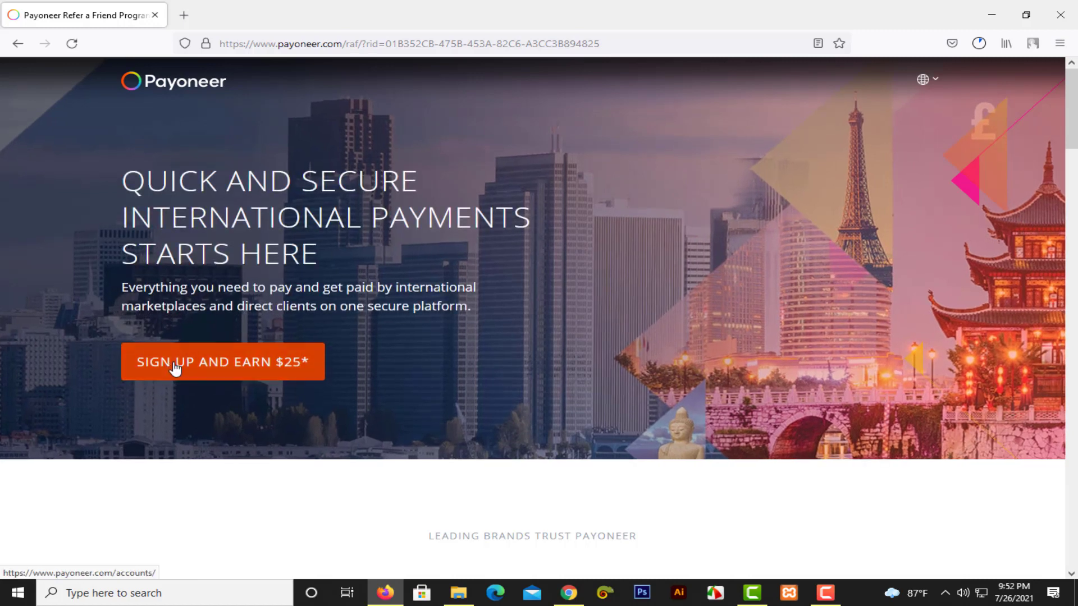
Start sign-up via the SIGN UP AND EARN $25* button, reaching the Account Types page.
{"action": "left_click", "coordinate": [277, 366]}
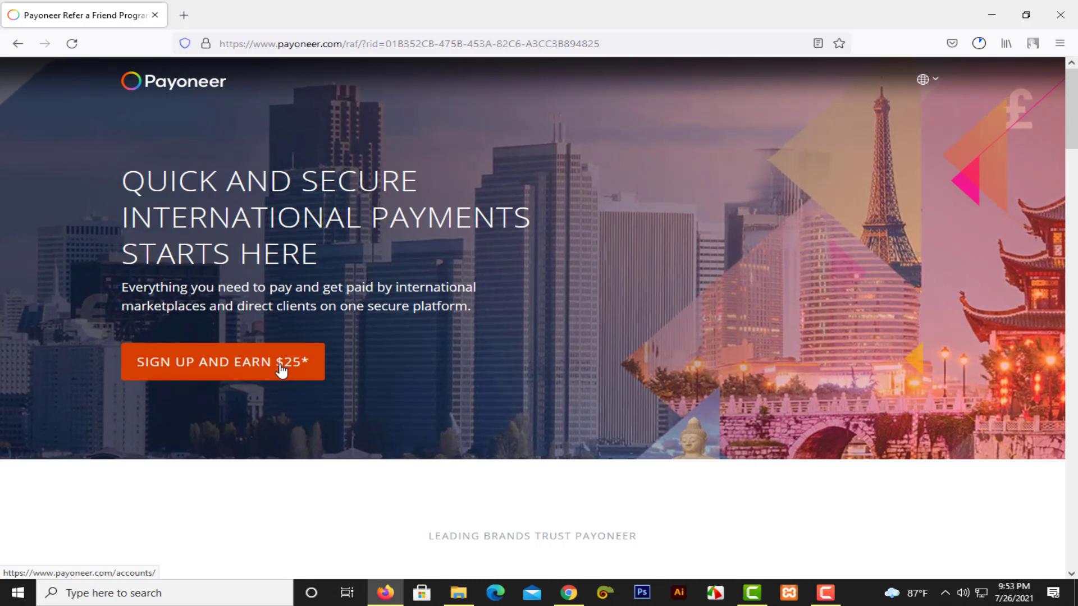
{"action": "left_click", "coordinate": [281, 368]}
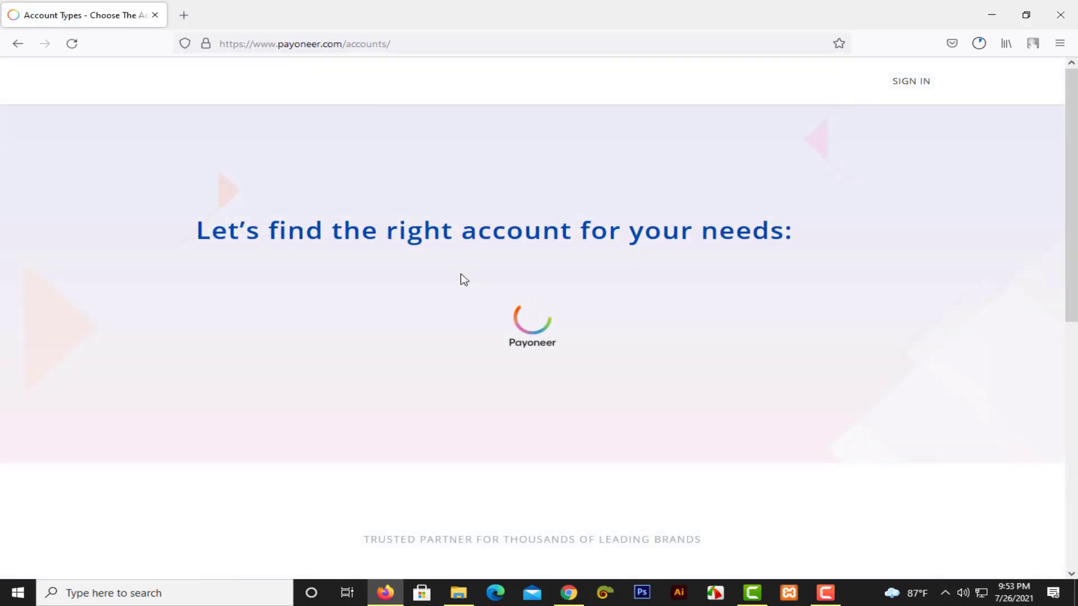
{"action": "scroll", "coordinate": [462, 278], "scroll_direction": "down", "scroll_amount": 3}
{"action": "scroll", "coordinate": [462, 274], "scroll_direction": "up", "scroll_amount": 3}
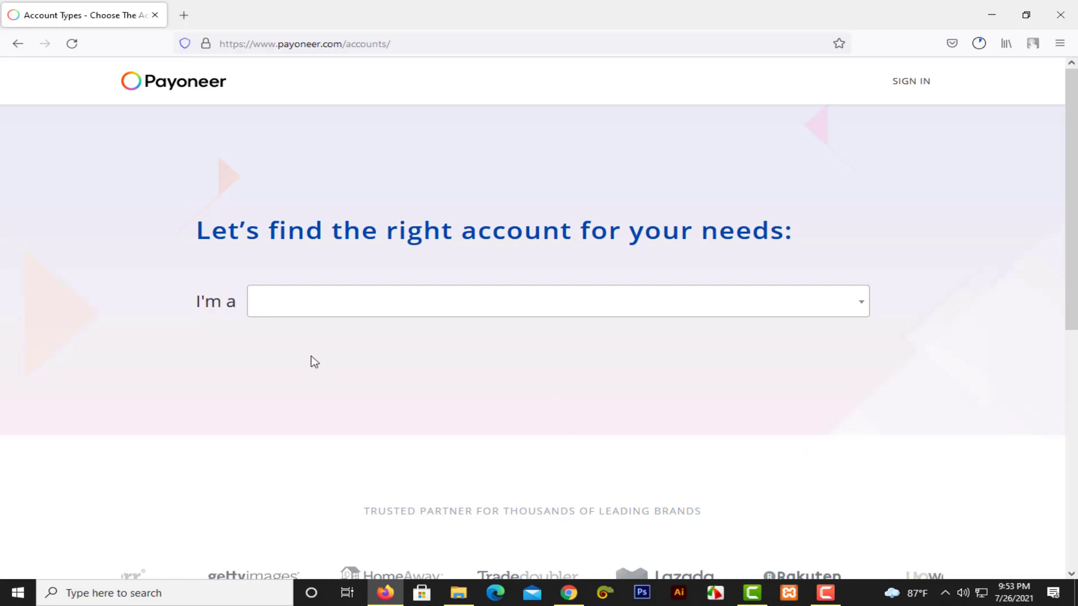
Choose Freelancer, Service Provider or SMB, getting paid by international clients, and less than $10,000 monthly.
{"action": "left_click", "coordinate": [352, 310]}
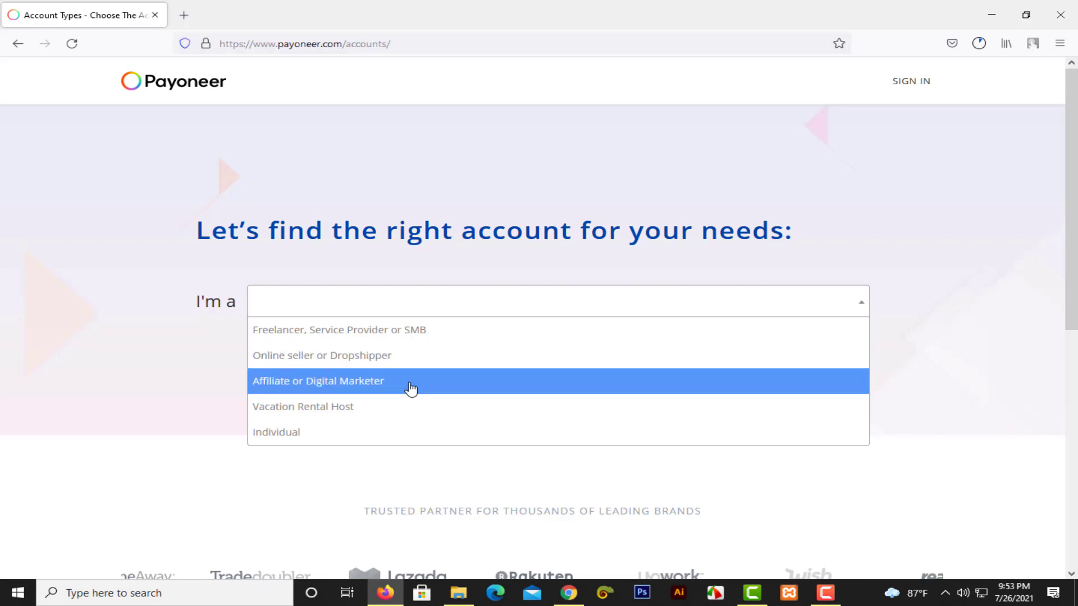
{"action": "left_click", "coordinate": [368, 332]}
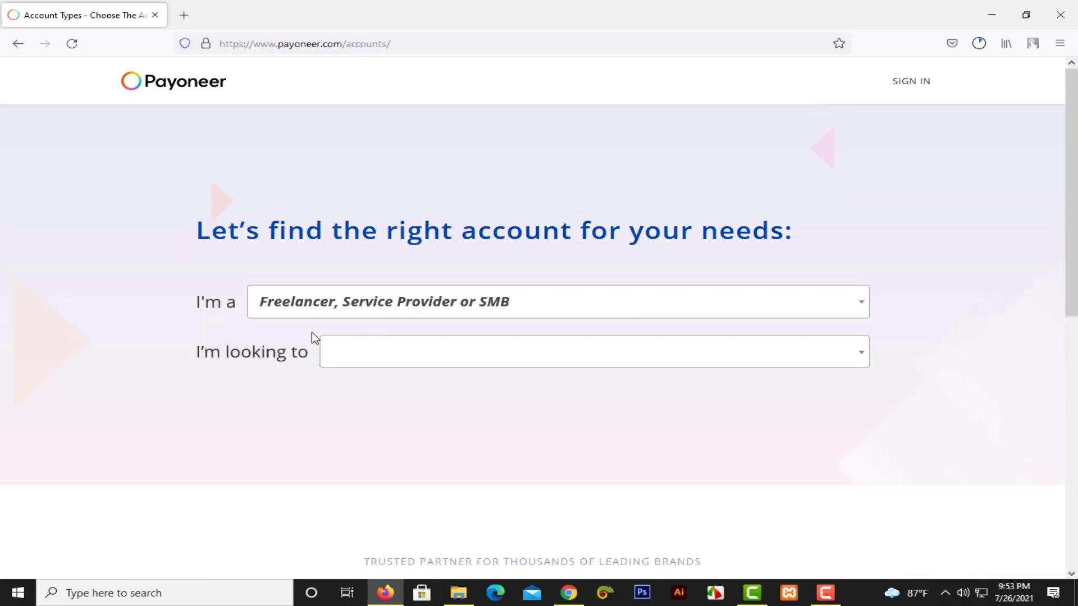
{"action": "left_click", "coordinate": [374, 351]}
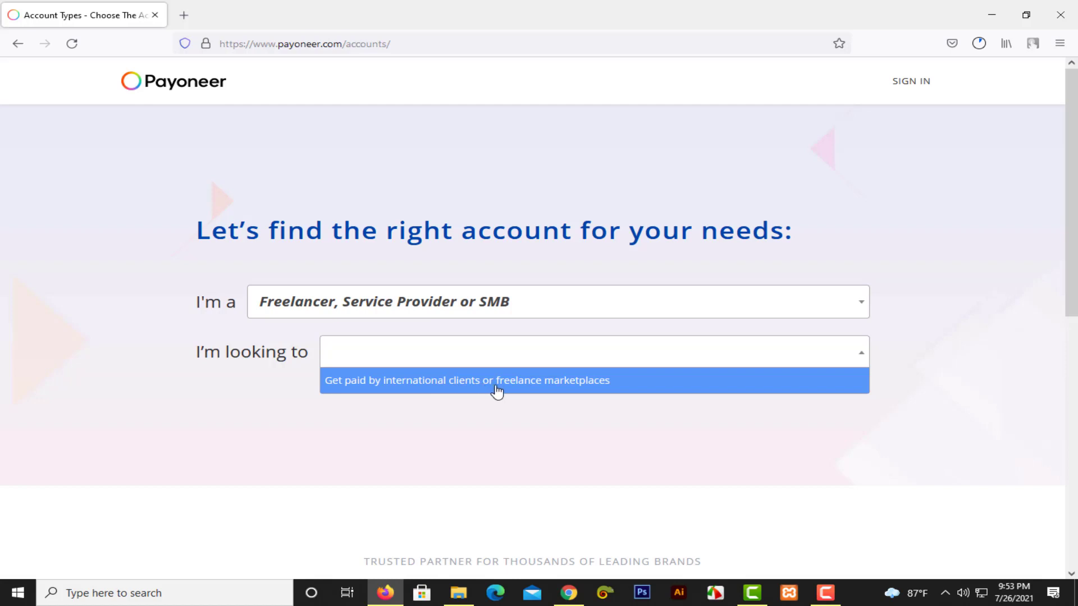
{"action": "left_click", "coordinate": [560, 390]}
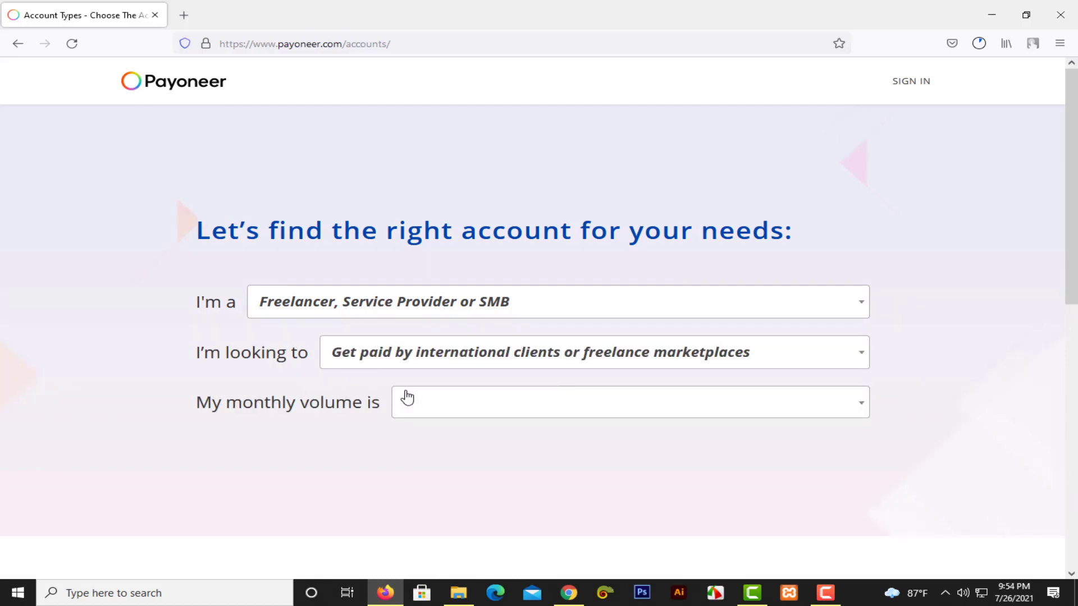
{"action": "scroll", "coordinate": [427, 376], "scroll_direction": "down", "scroll_amount": 2}
{"action": "left_click", "coordinate": [493, 272]}
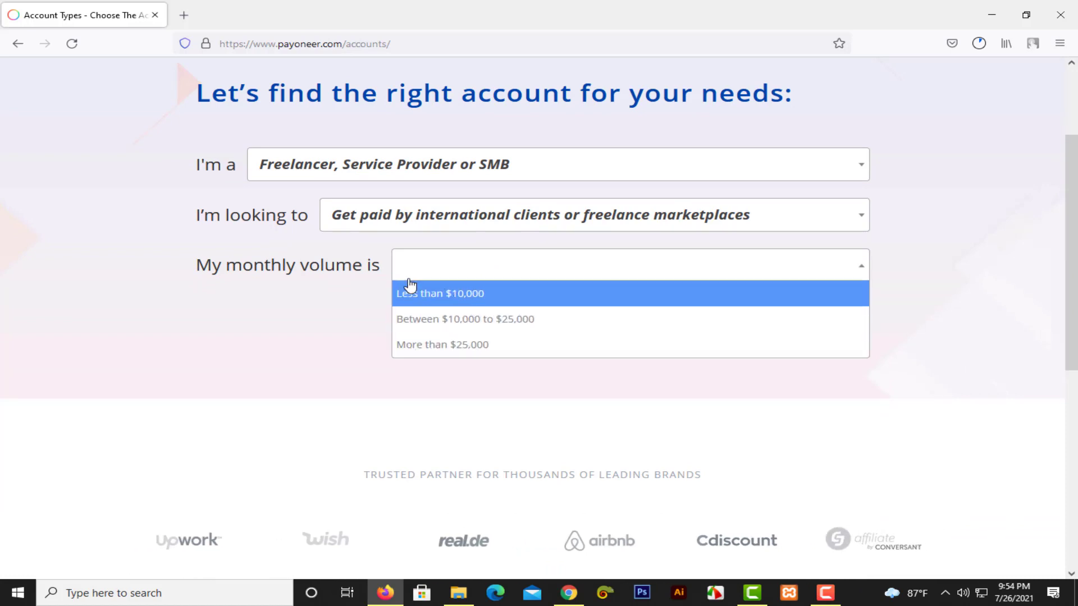
{"action": "left_click", "coordinate": [476, 305]}
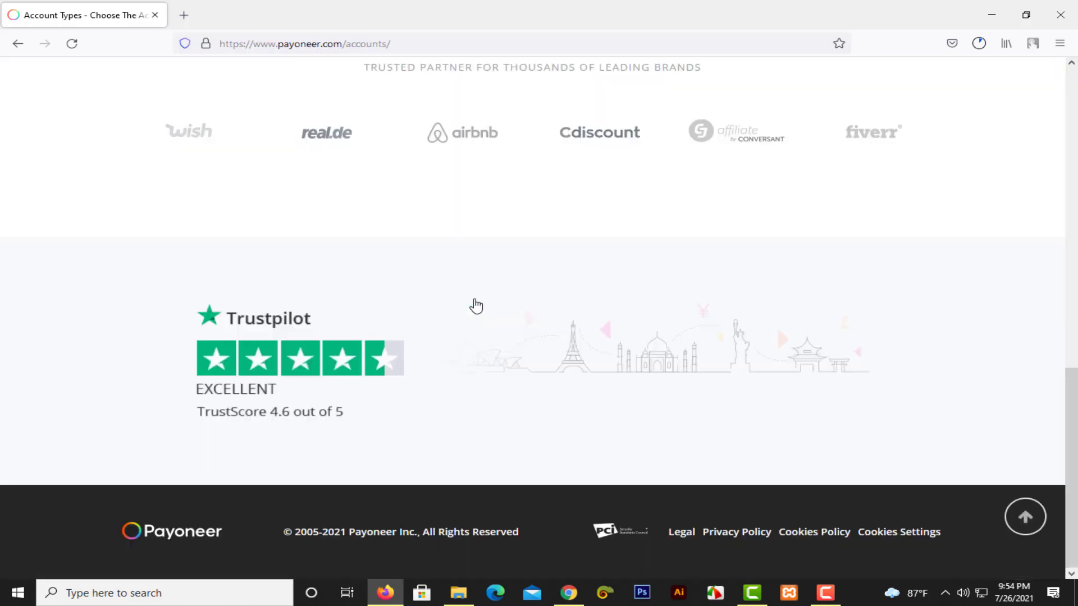
Proceed with REGISTER to load the freelancer Sign Up form.
{"action": "scroll", "coordinate": [463, 298], "scroll_direction": "up", "scroll_amount": 6}
{"action": "scroll", "coordinate": [465, 298], "scroll_direction": "up", "scroll_amount": 5}
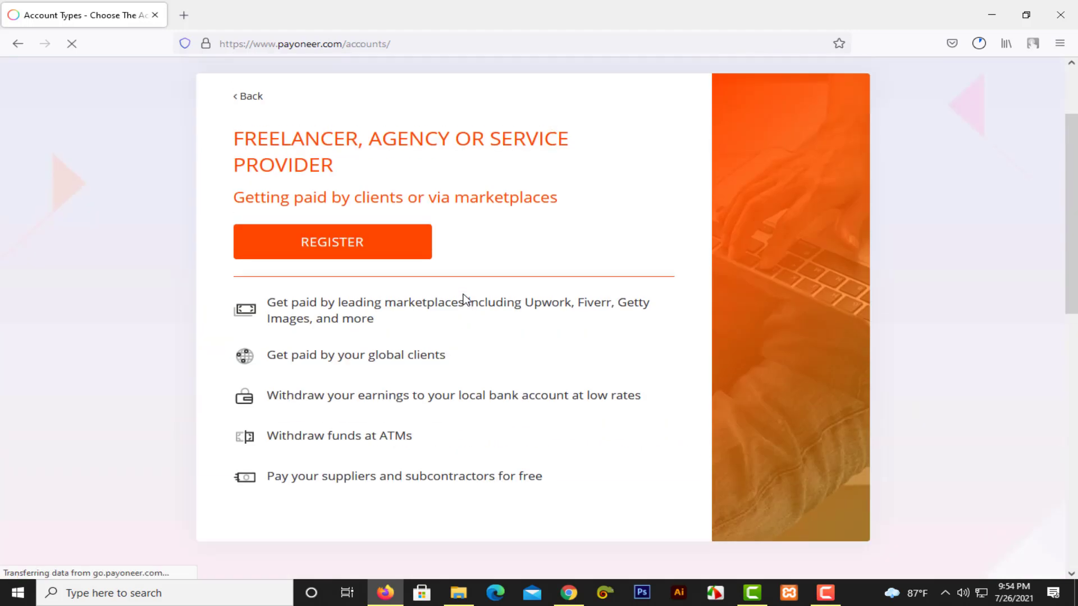
{"action": "scroll", "coordinate": [332, 279], "scroll_direction": "up", "scroll_amount": 2}
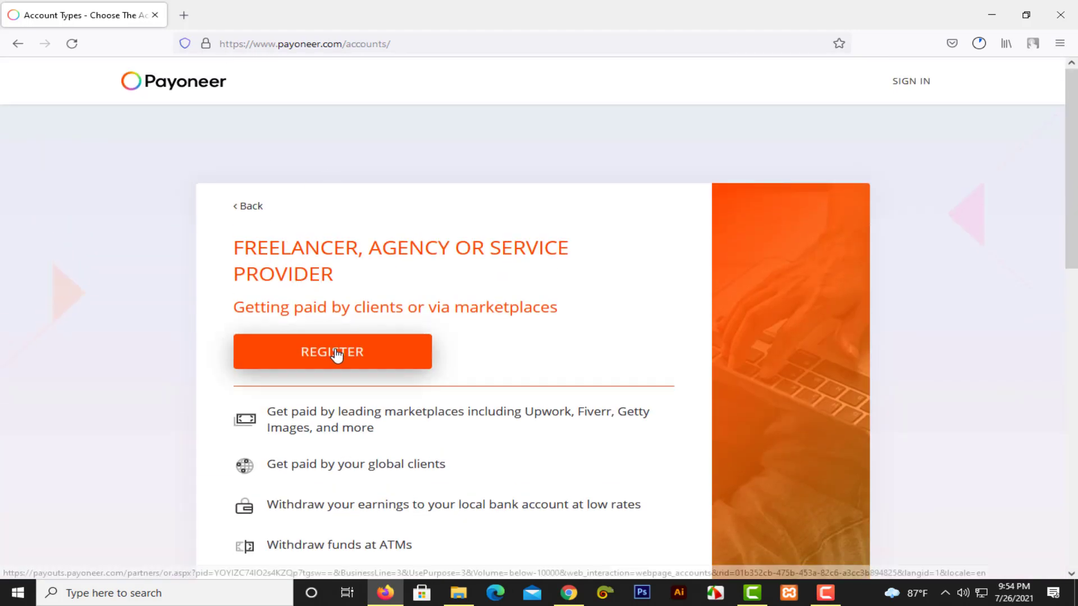
{"action": "scroll", "coordinate": [337, 313], "scroll_direction": "down", "scroll_amount": 1}
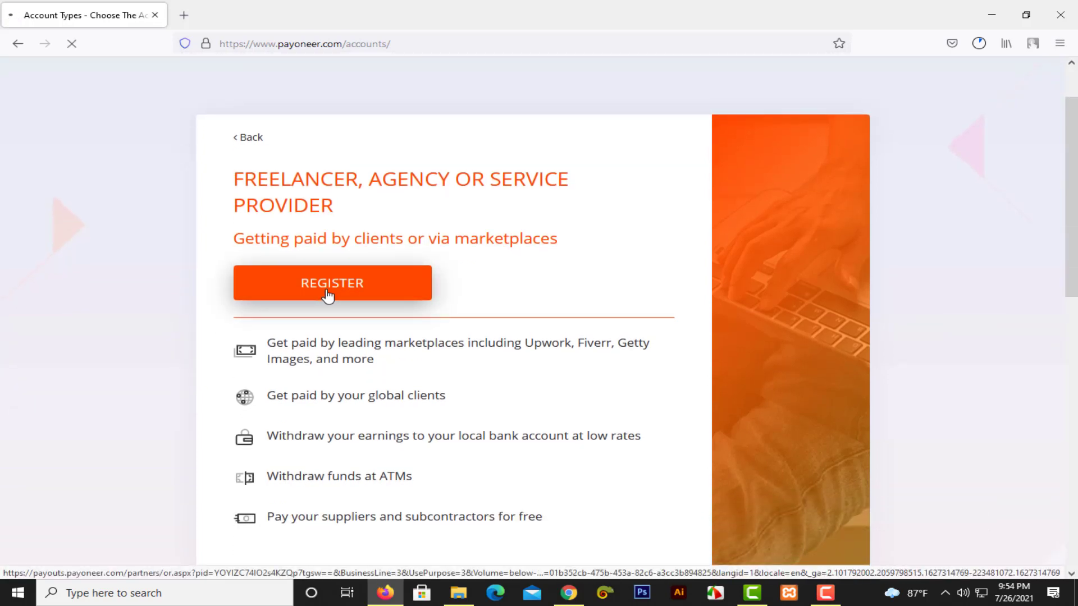
{"action": "left_click", "coordinate": [329, 295]}
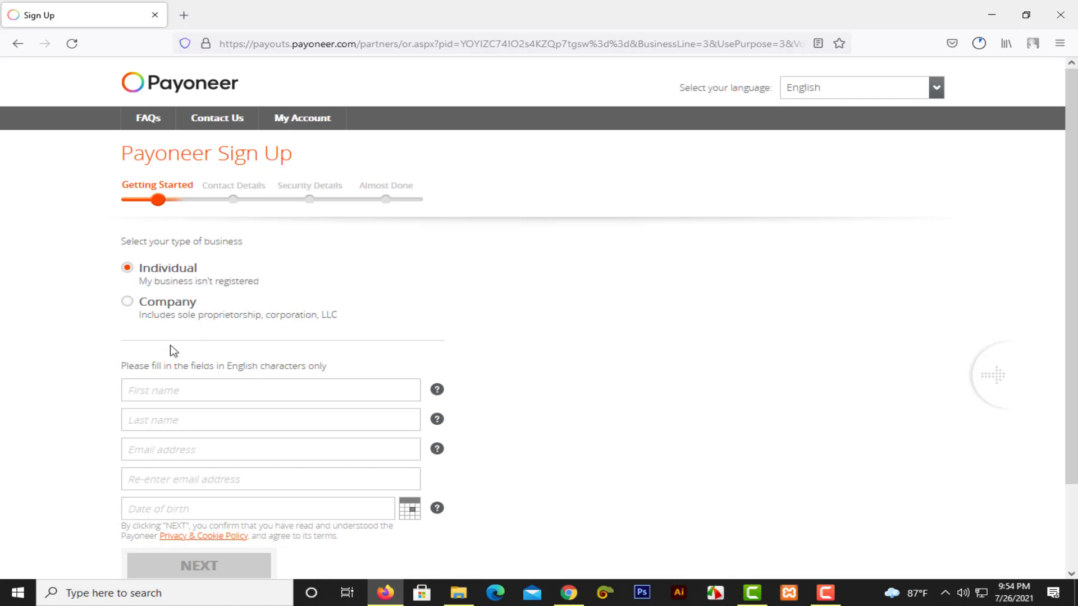
Scroll down the Getting Started form and place the cursor in the First name field.
{"action": "scroll", "coordinate": [186, 379], "scroll_direction": "down", "scroll_amount": 2}
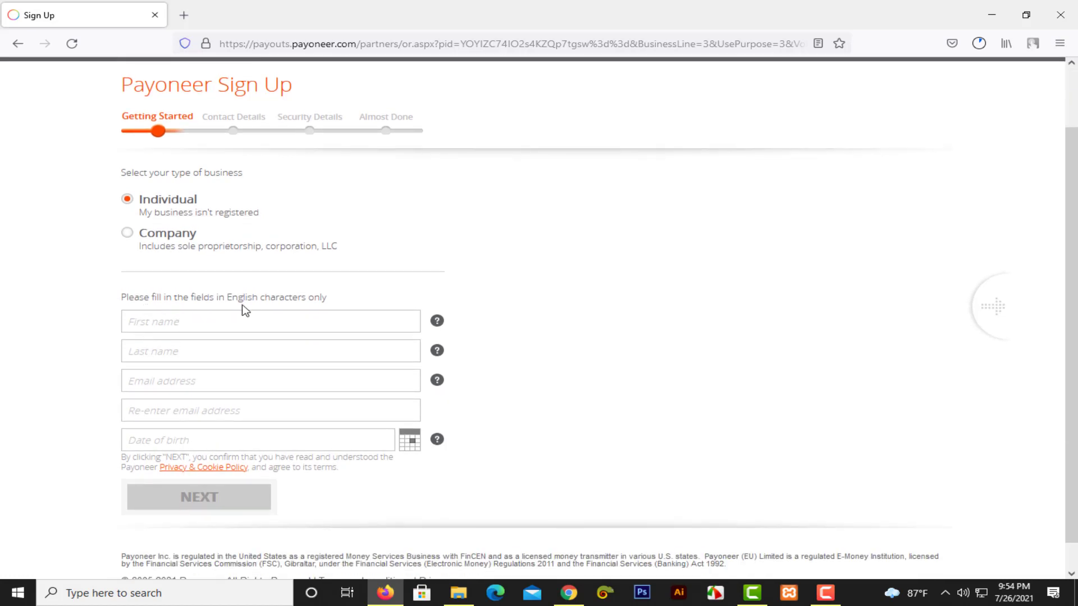
{"action": "left_click", "coordinate": [233, 318]}
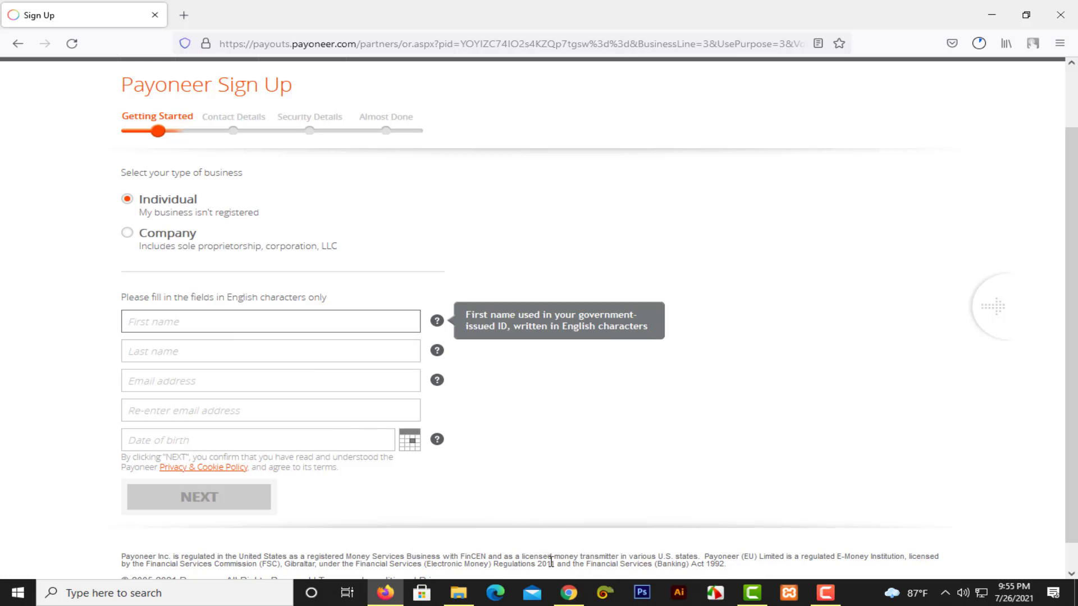
In Chrome, open Upwork account settings, confirming with the saved password.
{"action": "left_click", "coordinate": [569, 593]}
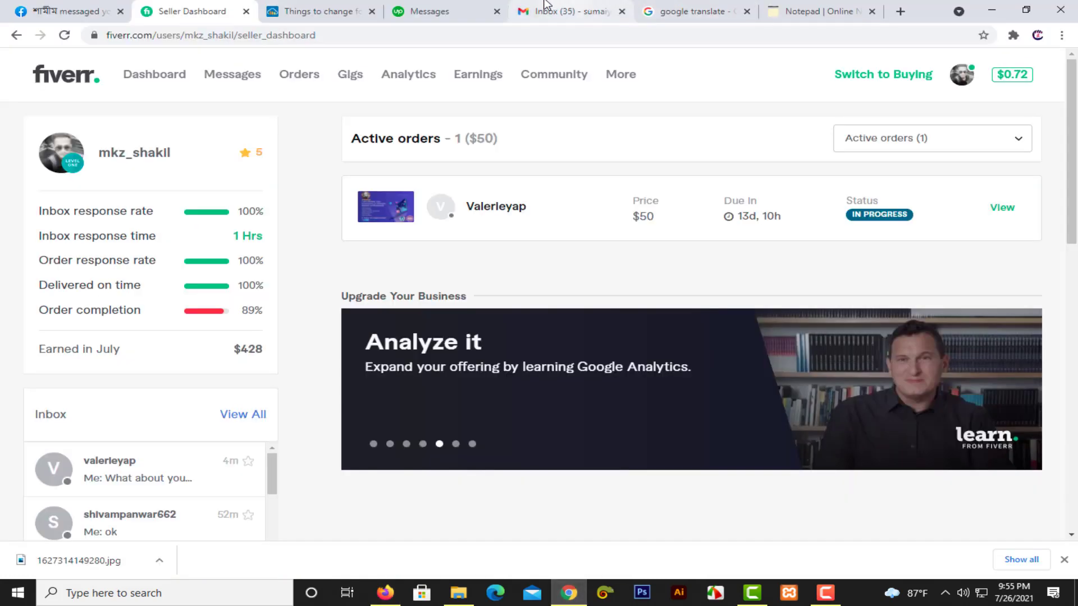
{"action": "left_click", "coordinate": [433, 7]}
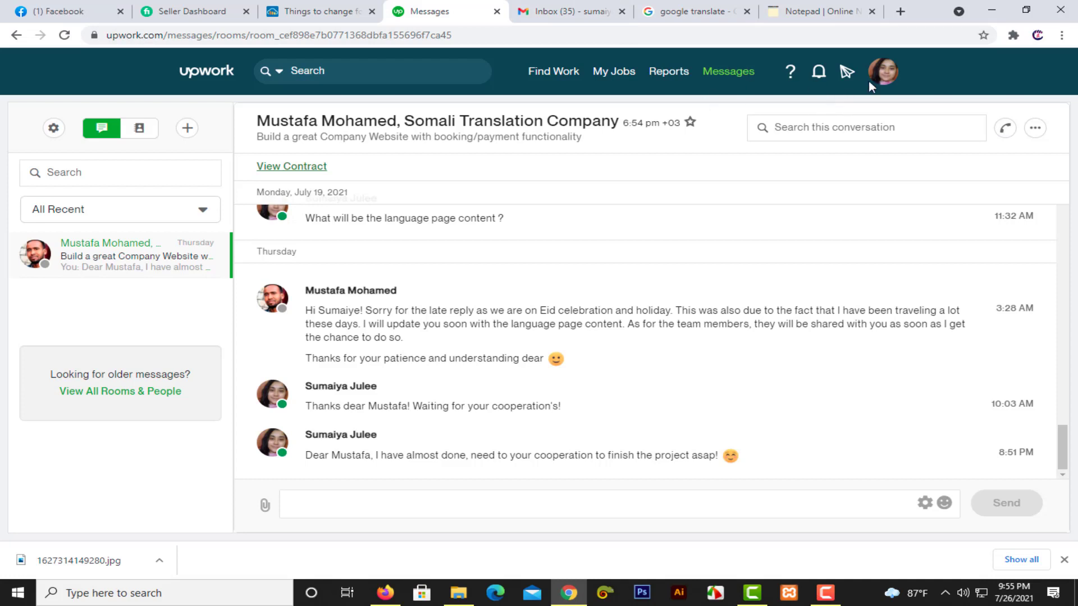
{"action": "left_click", "coordinate": [886, 72]}
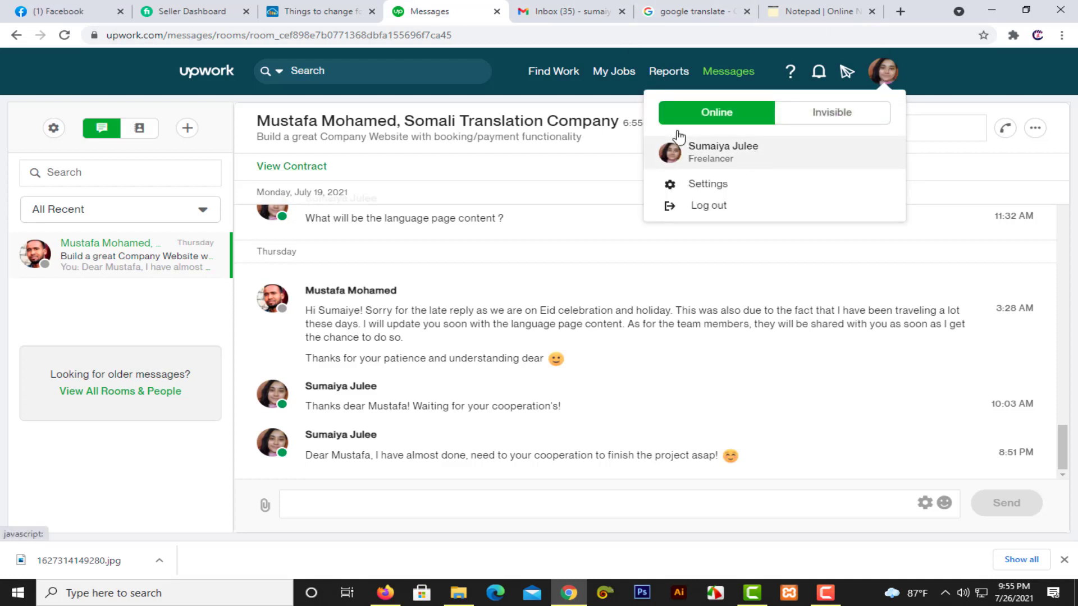
{"action": "left_click", "coordinate": [120, 12]}
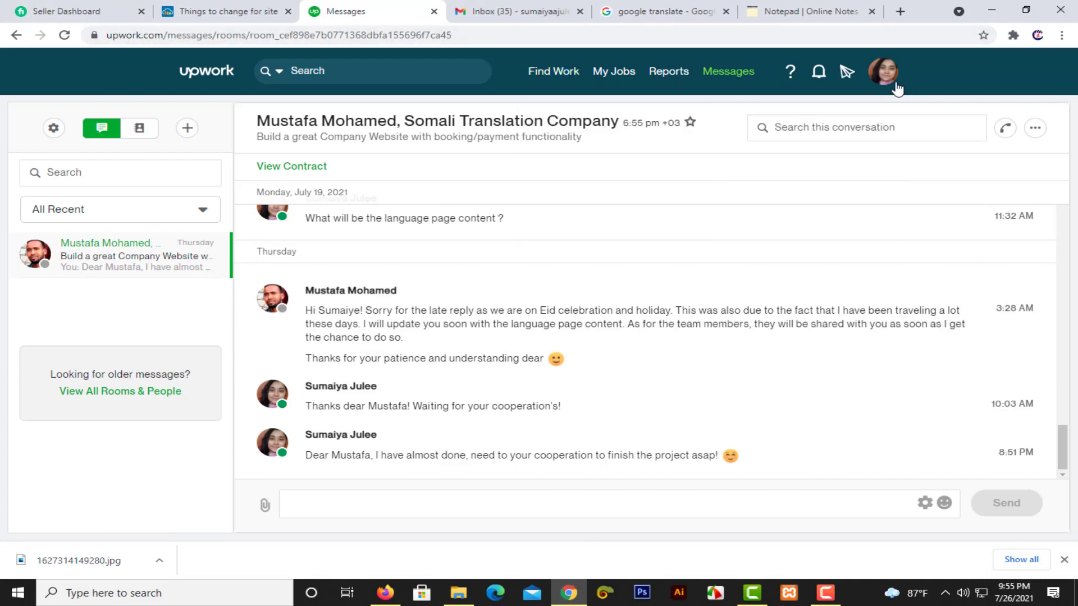
{"action": "mouse_move", "coordinate": [896, 85]}
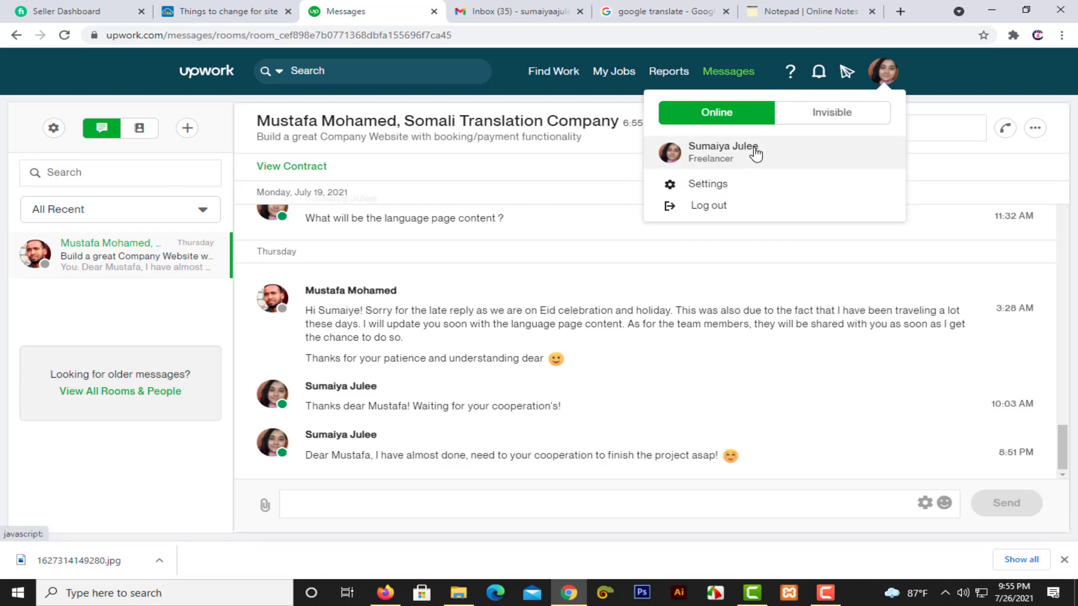
{"action": "left_click", "coordinate": [720, 191]}
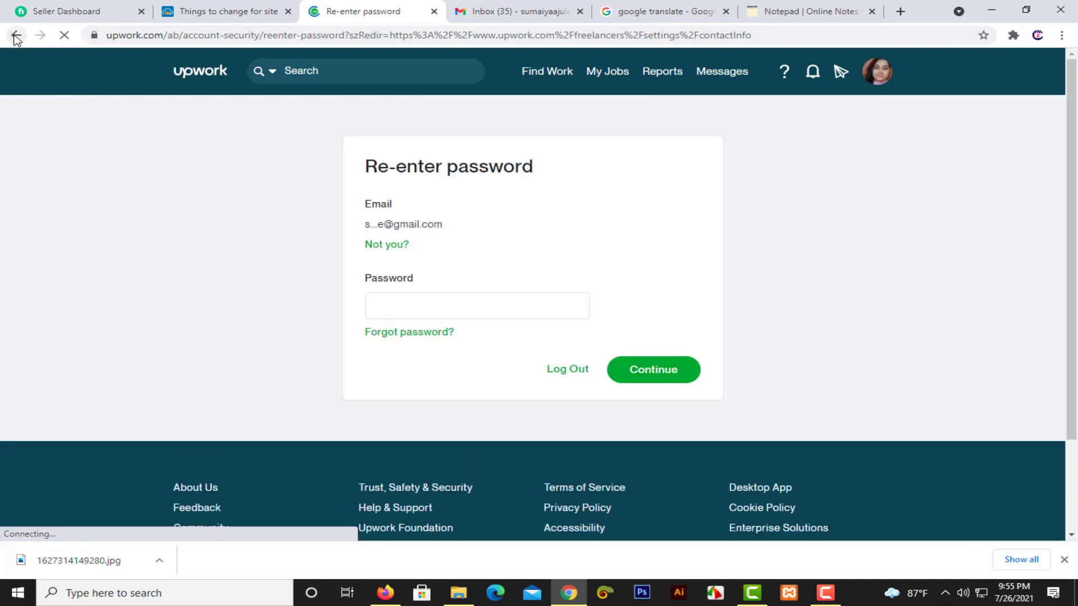
{"action": "left_click", "coordinate": [472, 307]}
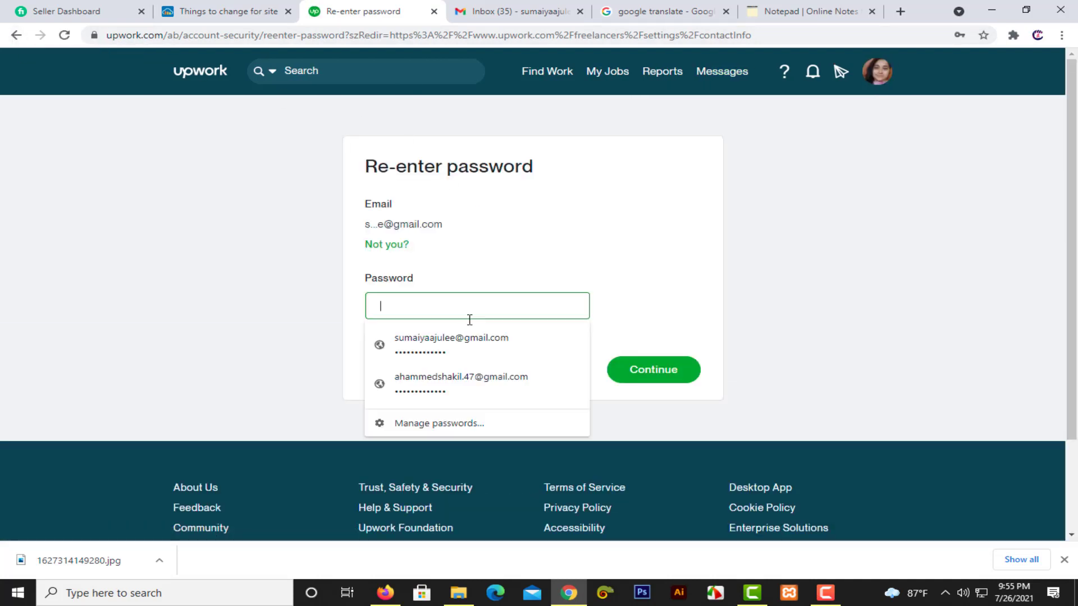
{"action": "left_click", "coordinate": [461, 344]}
{"action": "left_click", "coordinate": [667, 370]}
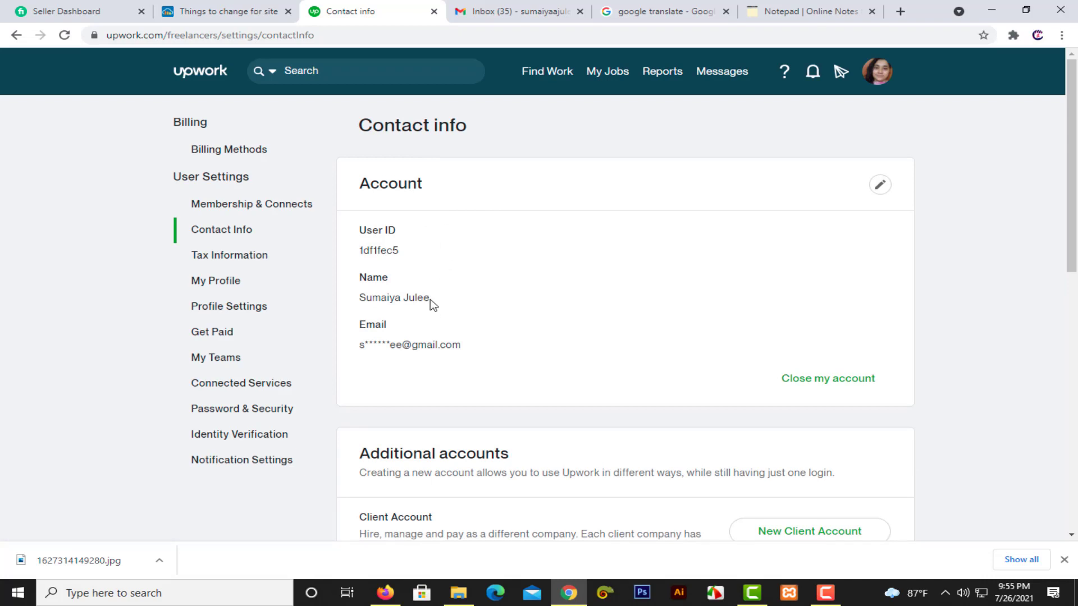
Copy the account holder's name from Contact Info and minimize Chrome back to Payoneer.
{"action": "left_click_drag", "start_coordinate": [430, 301], "coordinate": [359, 301]}
{"action": "key", "text": "ctrl+c"}
{"action": "left_click", "coordinate": [284, 5]}
{"action": "left_click", "coordinate": [455, 9]}
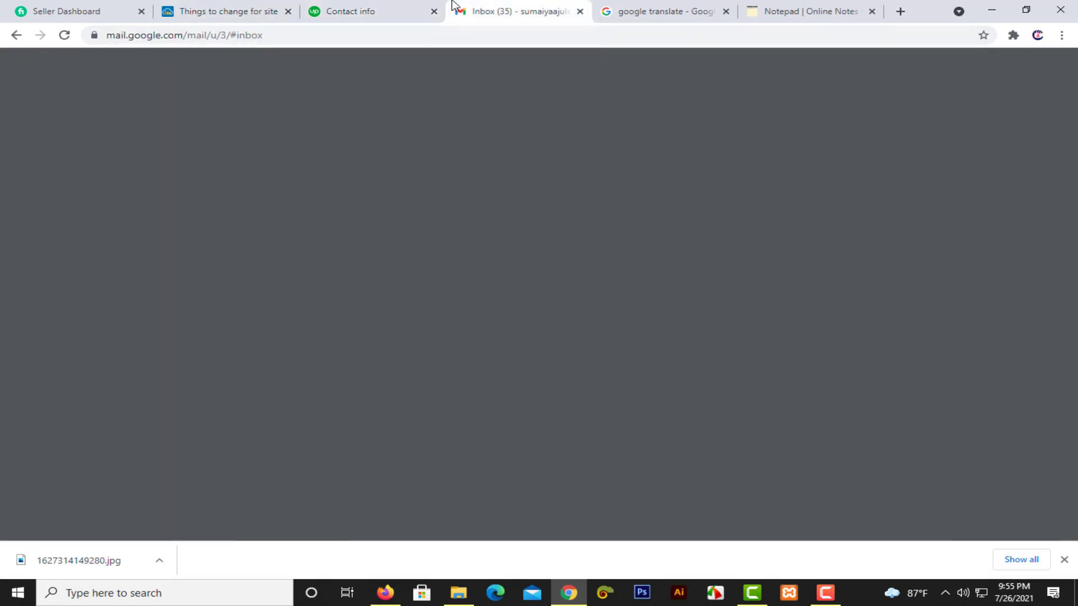
{"action": "left_click", "coordinate": [755, 11]}
{"action": "left_click", "coordinate": [992, 10]}
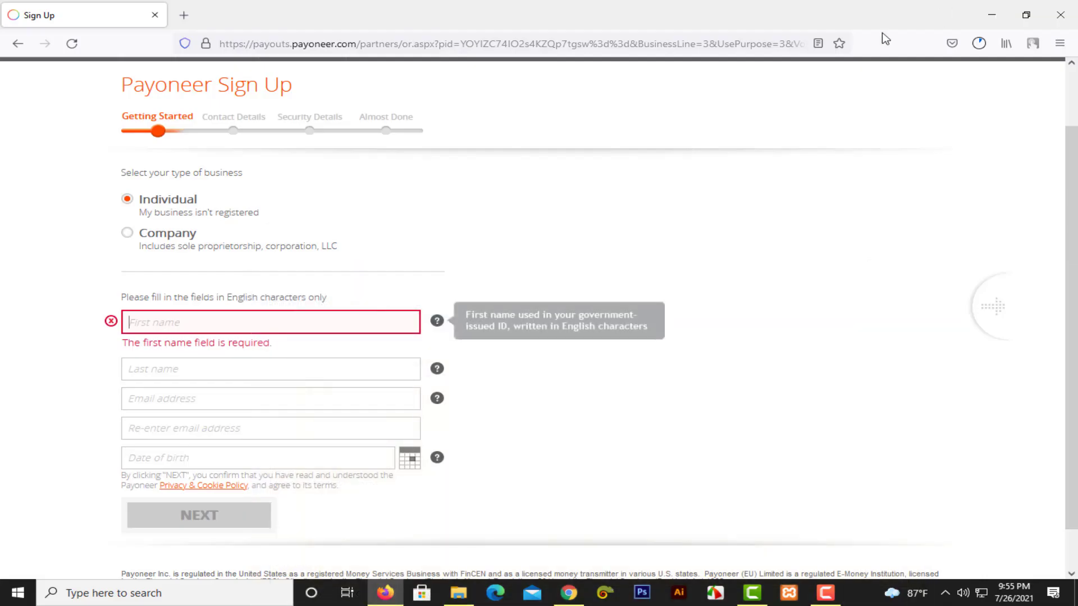
Paste the copied name, splitting it into the First name and Last name fields.
{"action": "left_click", "coordinate": [201, 319]}
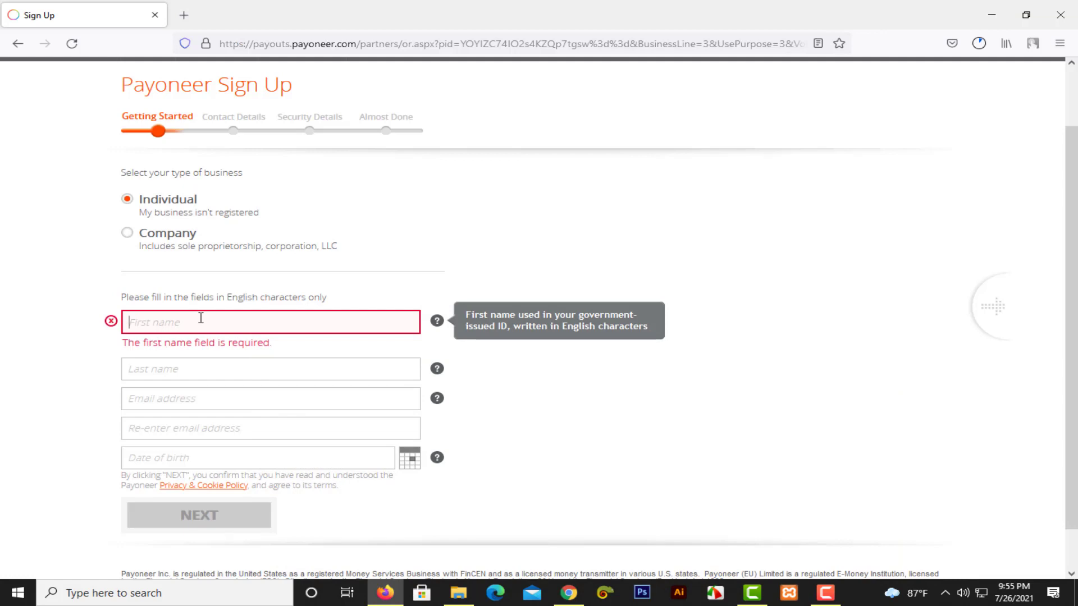
{"action": "key", "text": "ctrl+v"}
{"action": "left_click_drag", "start_coordinate": [173, 326], "coordinate": [201, 327]}
{"action": "key", "text": "ctrl+x"}
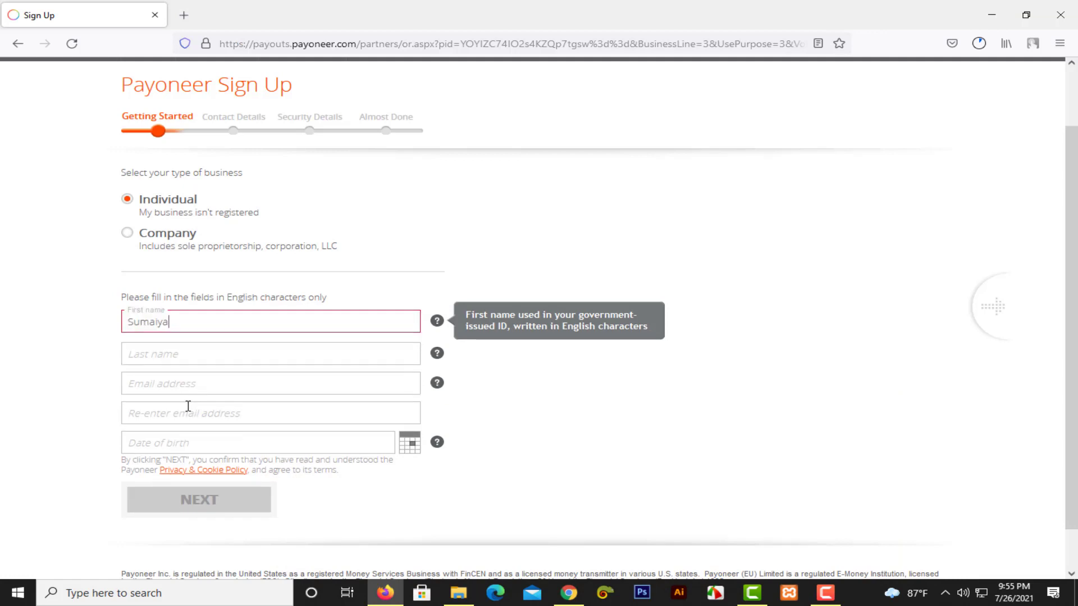
{"action": "left_click", "coordinate": [185, 359]}
{"action": "key", "text": "ctrl+v"}
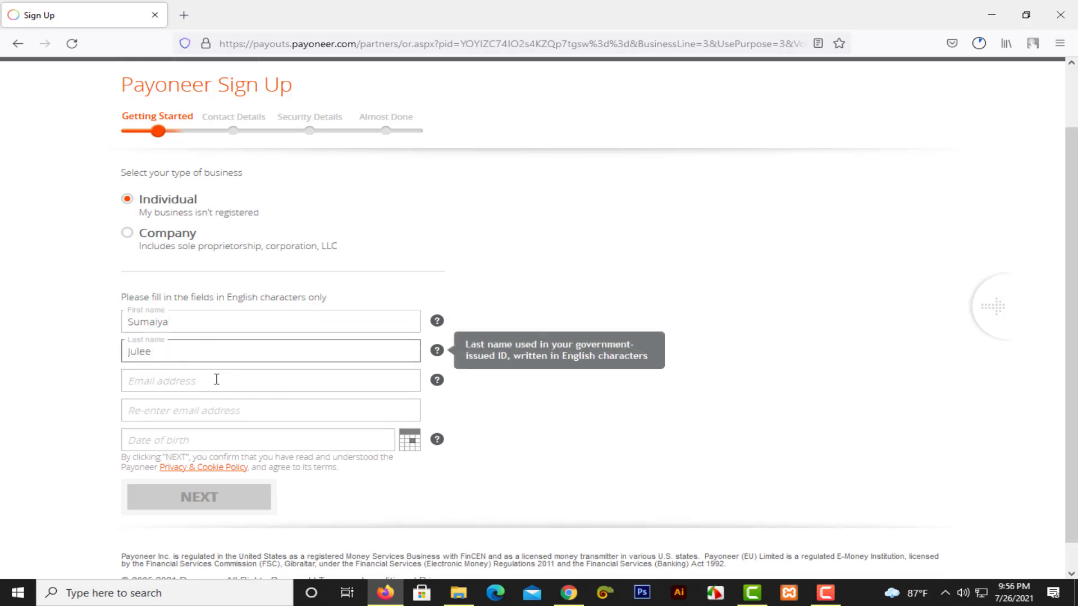
Copy the account email from Chrome and paste it into Email and Re-enter email.
{"action": "left_click", "coordinate": [217, 380]}
{"action": "type", "text": "s"}
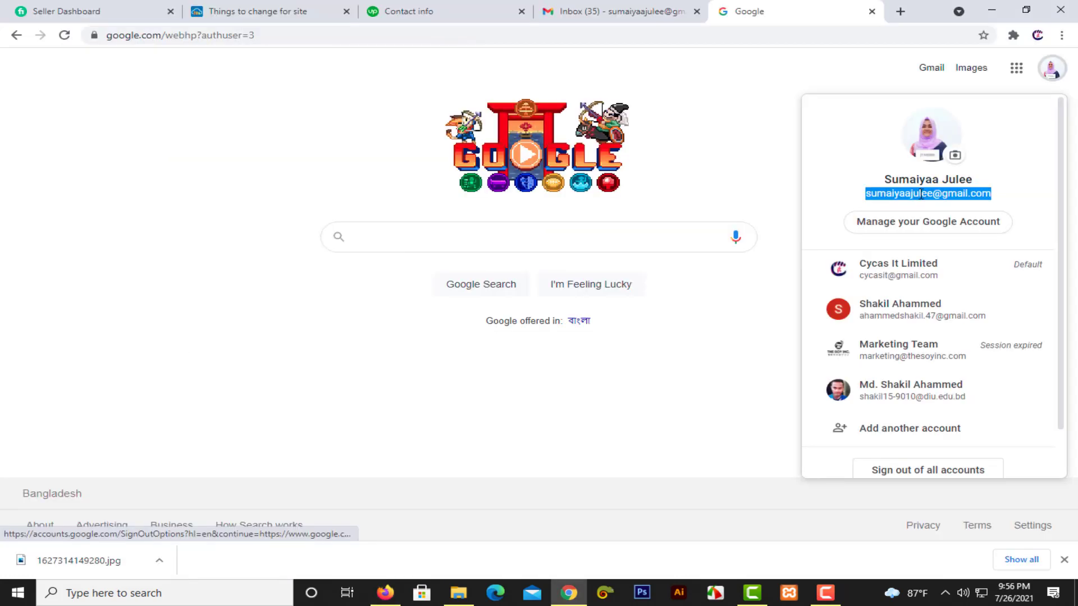
{"action": "right_click", "coordinate": [921, 194]}
{"action": "left_click", "coordinate": [927, 205]}
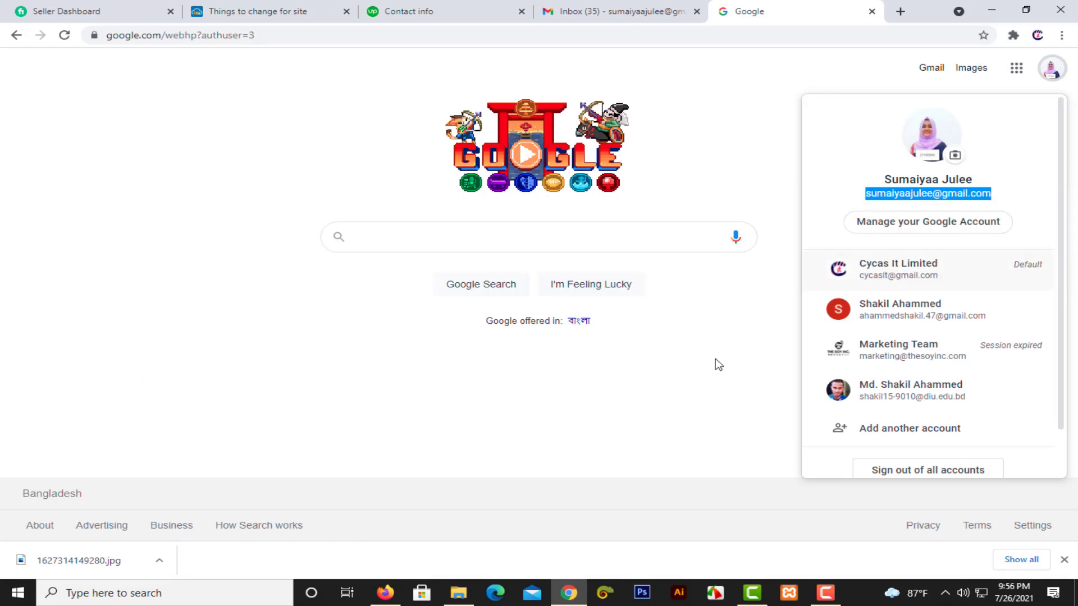
{"action": "left_click", "coordinate": [385, 593]}
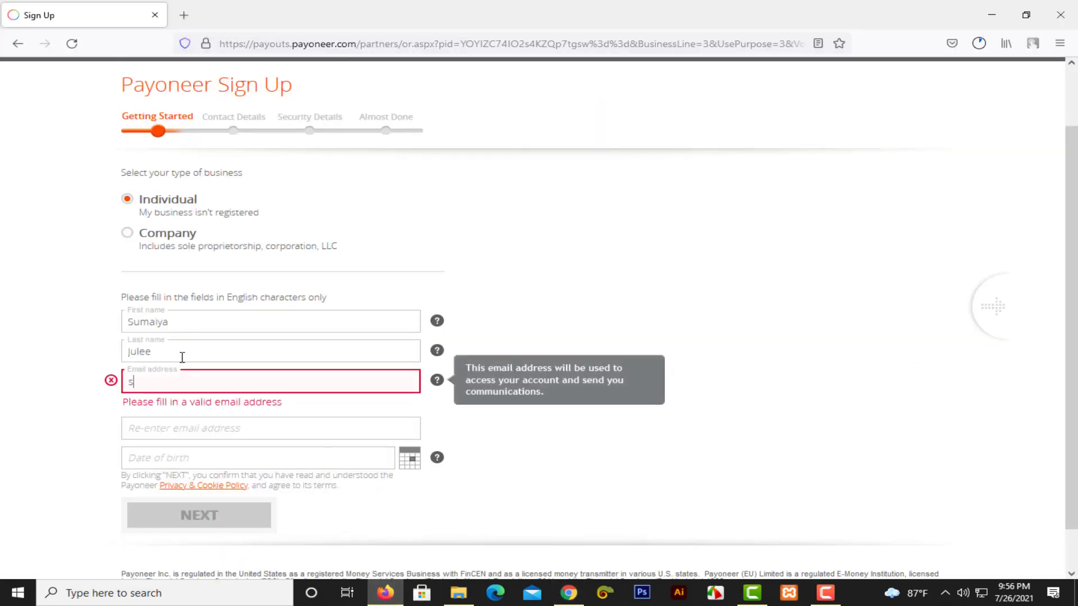
{"action": "key", "text": "ctrl+v"}
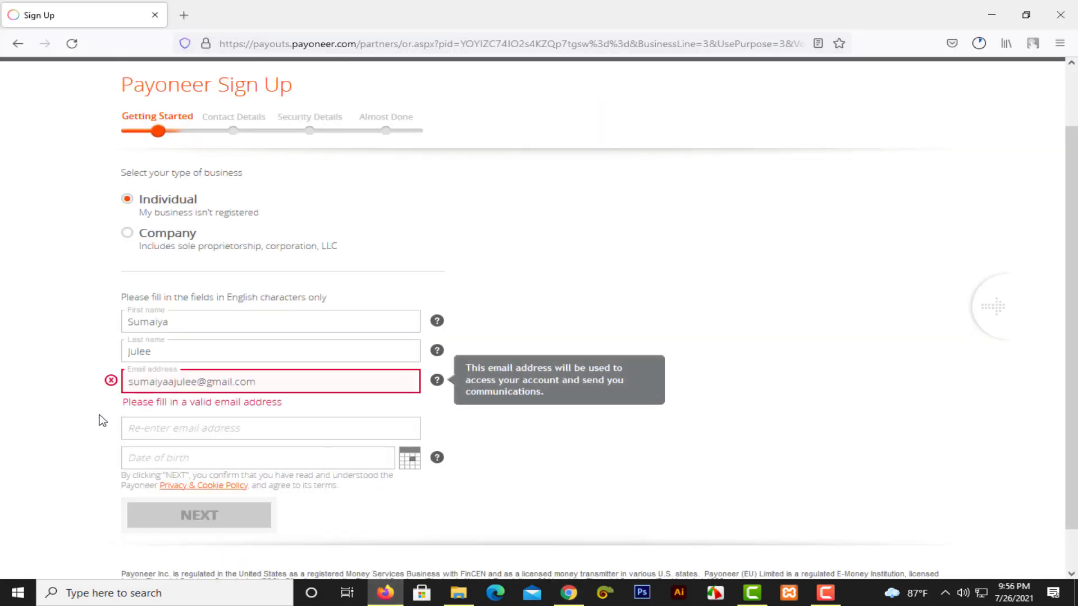
{"action": "left_click", "coordinate": [486, 444]}
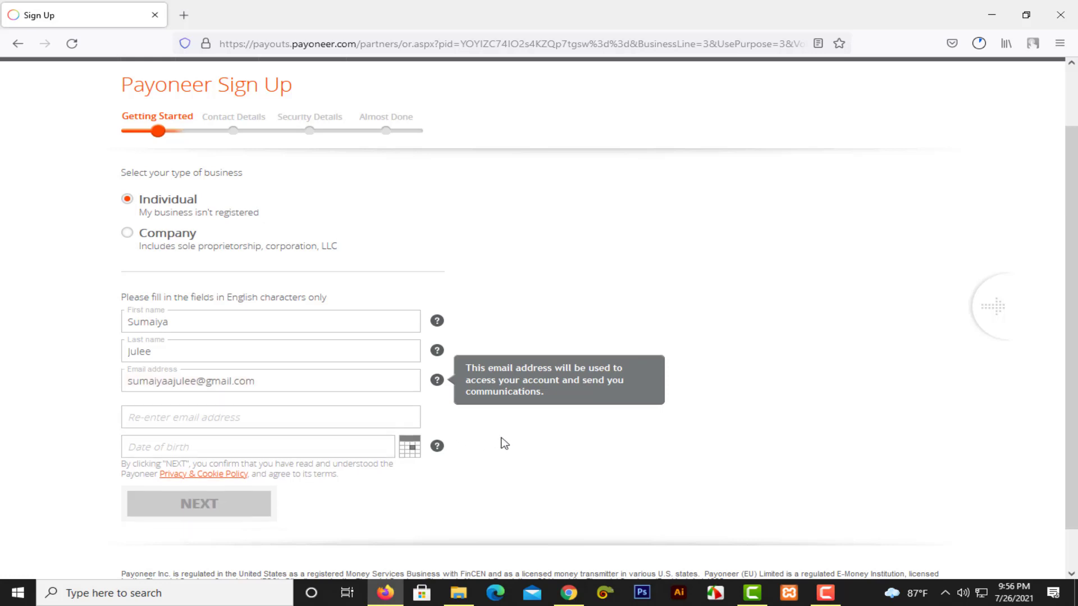
{"action": "left_click", "coordinate": [218, 413]}
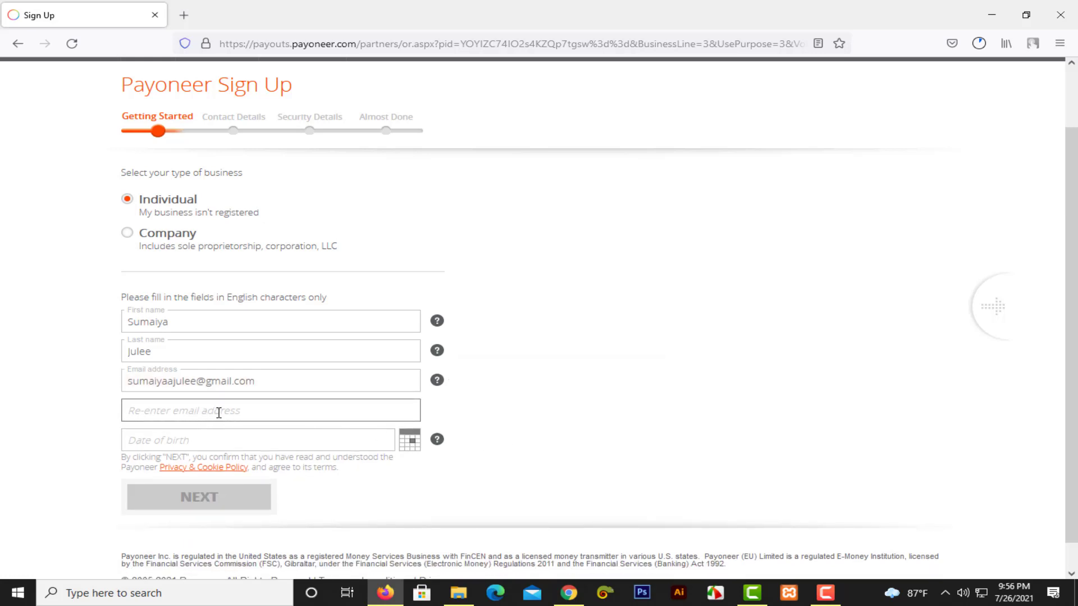
{"action": "key", "text": "ctrl+v"}
{"action": "left_click", "coordinate": [240, 439]}
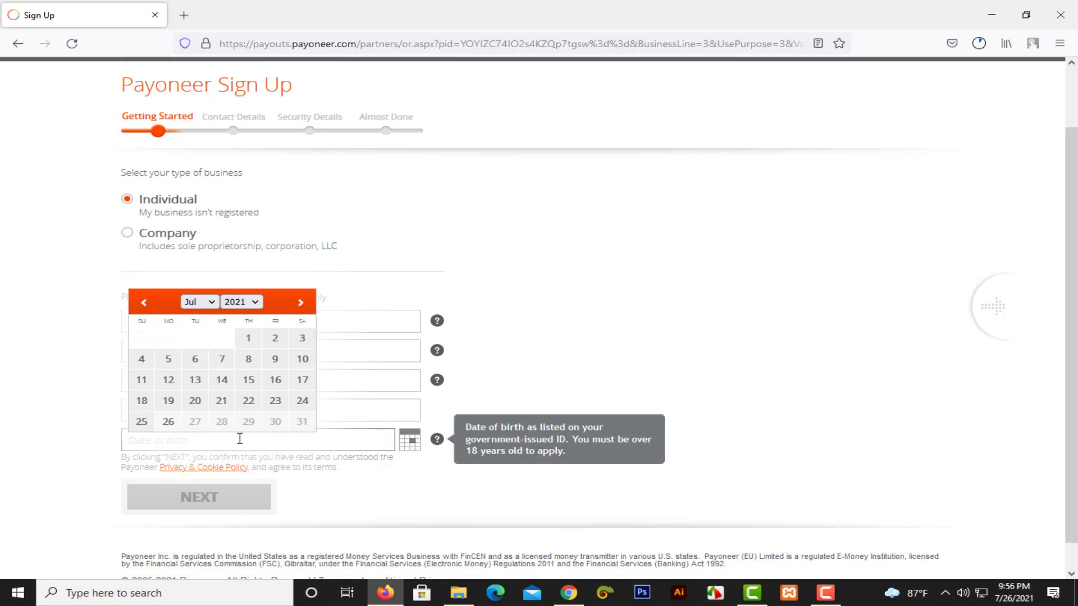
{"action": "left_click", "coordinate": [691, 329]}
{"action": "left_click", "coordinate": [286, 443]}
{"action": "left_click", "coordinate": [206, 300]}
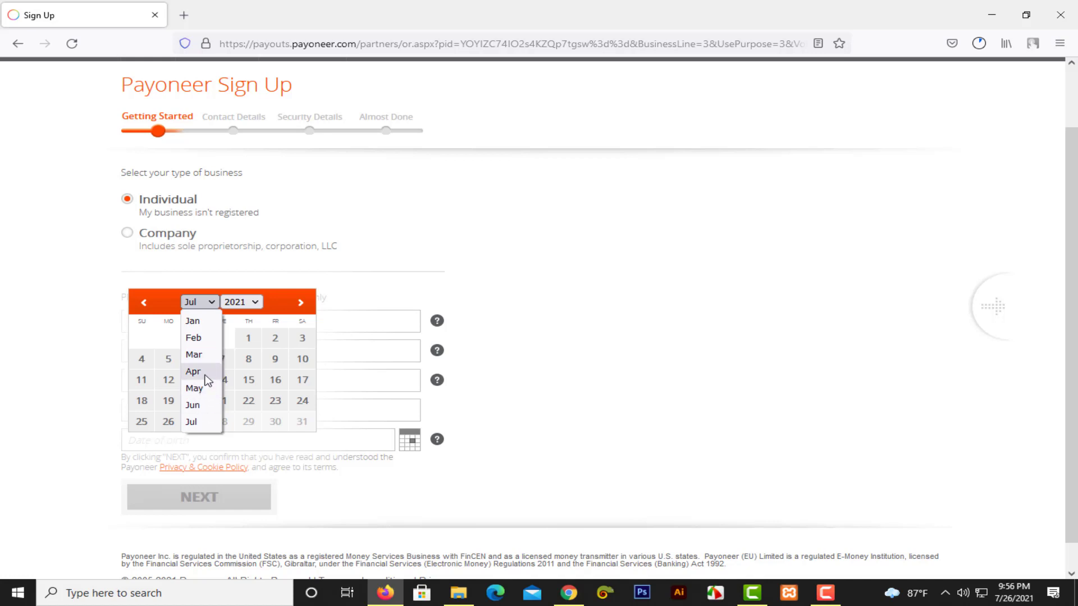
{"action": "left_click", "coordinate": [247, 304]}
{"action": "left_click", "coordinate": [247, 303]}
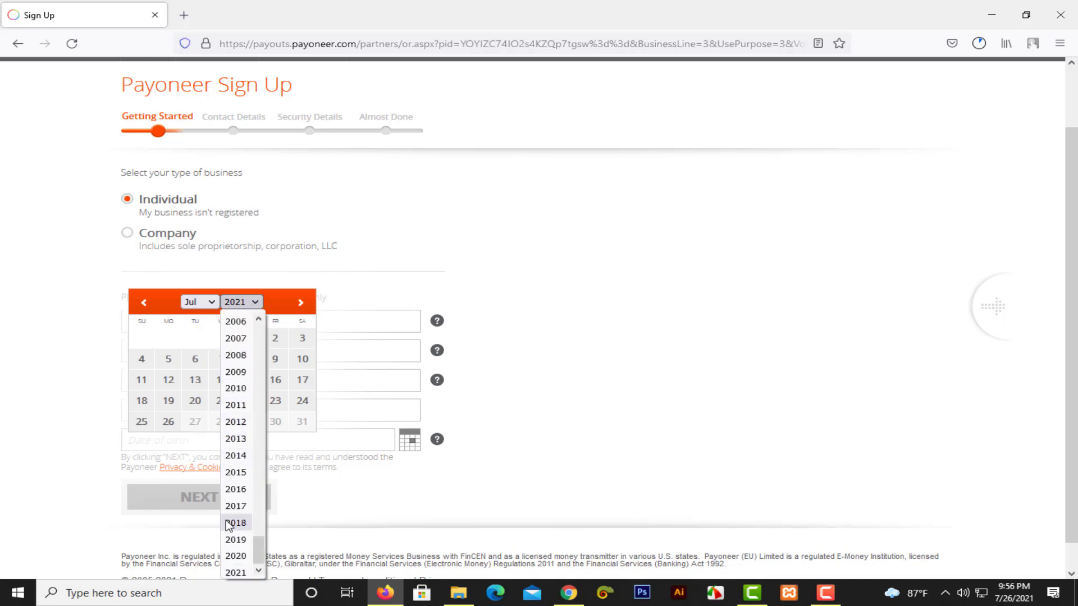
{"action": "scroll", "coordinate": [233, 524], "scroll_direction": "up", "scroll_amount": 6}
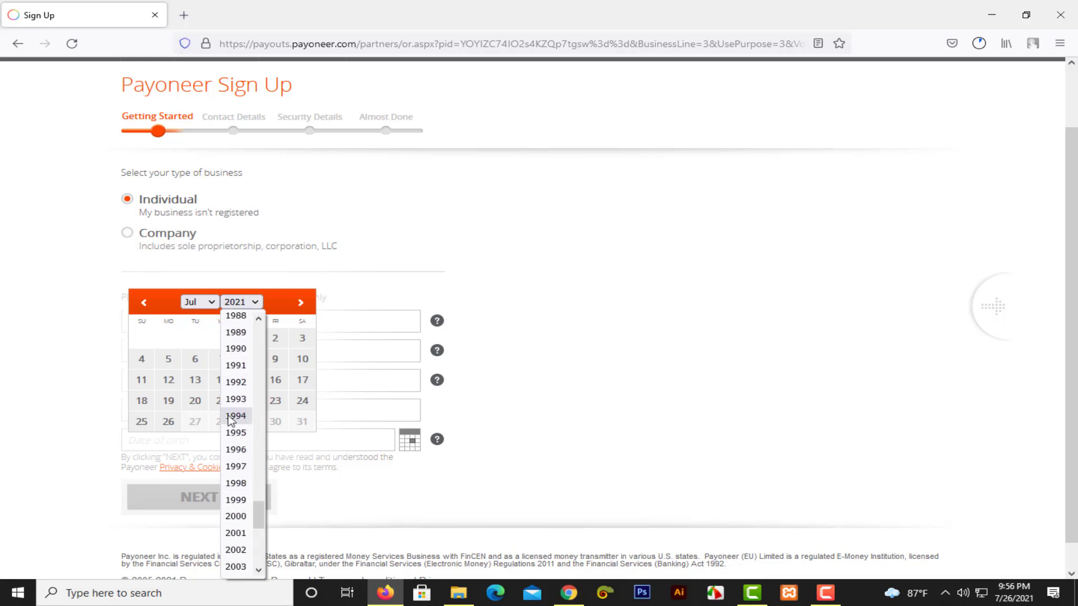
{"action": "left_click", "coordinate": [236, 499]}
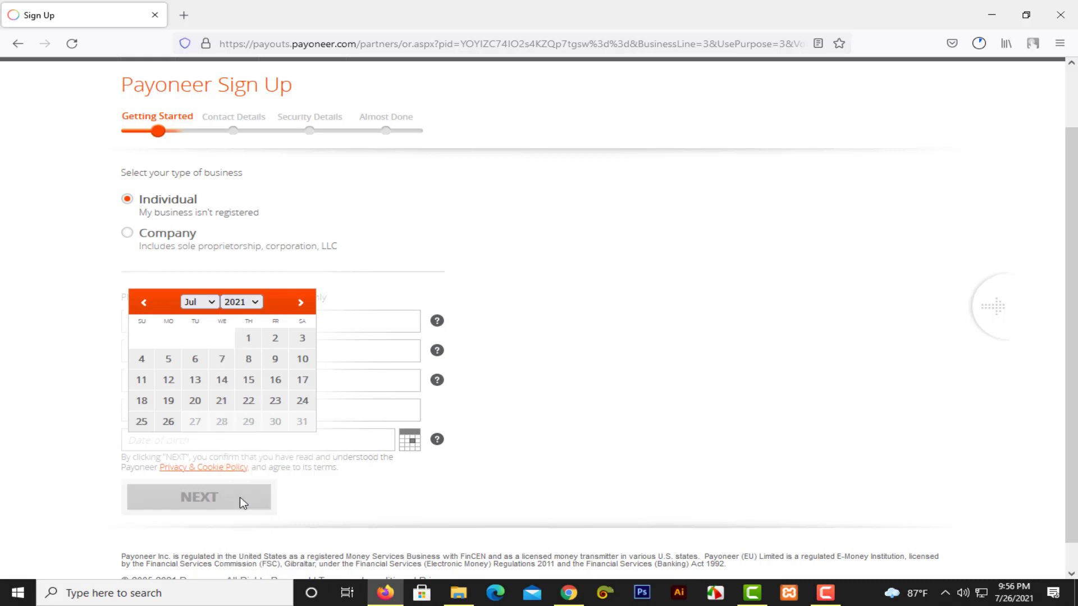
{"action": "left_click", "coordinate": [200, 301]}
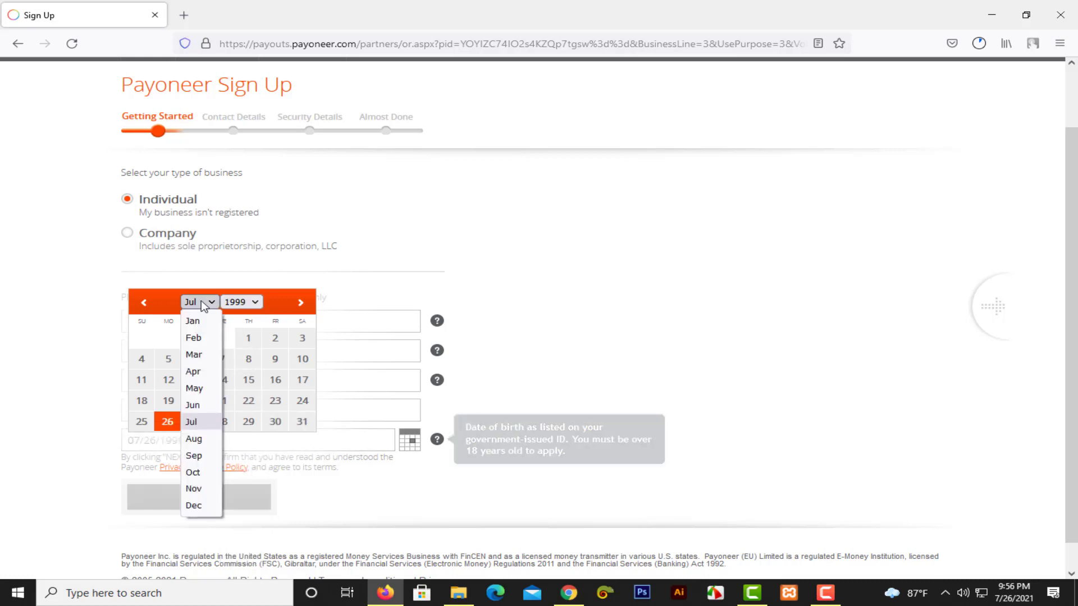
{"action": "left_click", "coordinate": [201, 476]}
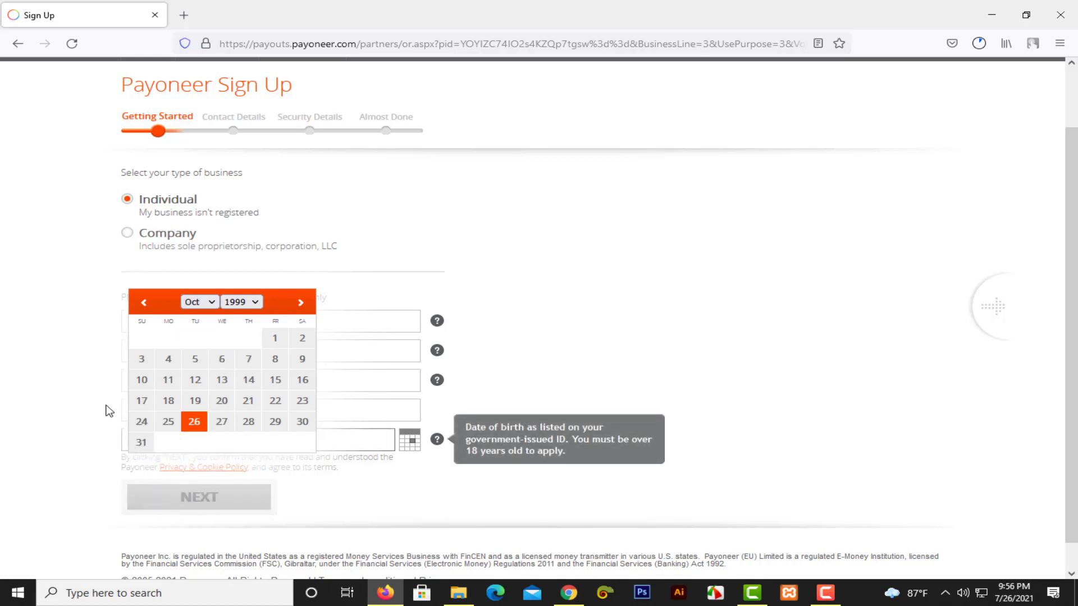
{"action": "left_click", "coordinate": [275, 381]}
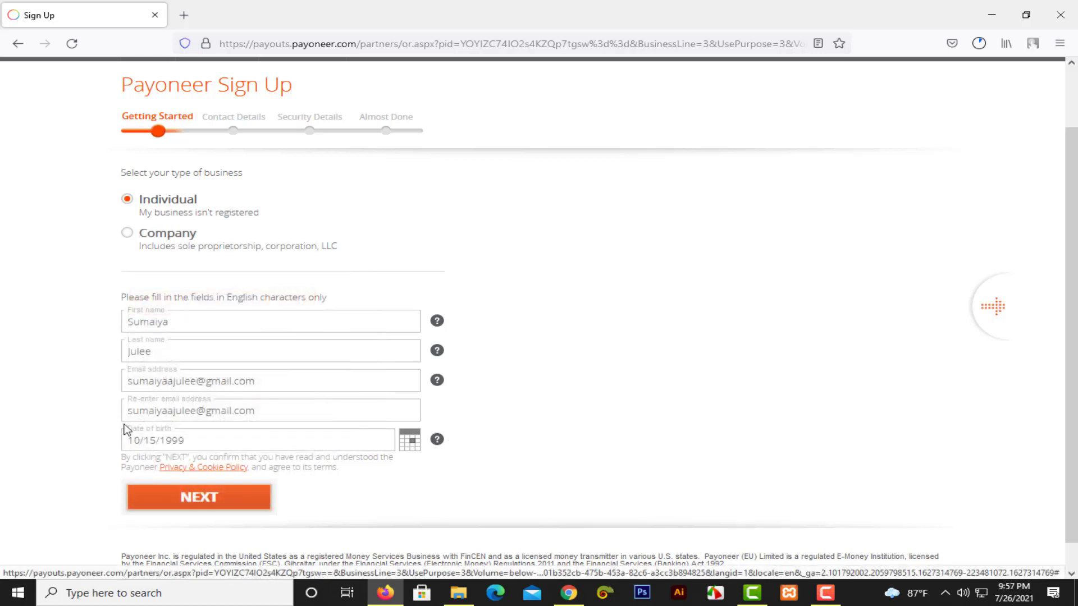
{"action": "scroll", "coordinate": [184, 446], "scroll_direction": "down", "scroll_amount": 1}
Continue to the Contact Details step, where Bangladesh is the country.
{"action": "left_click", "coordinate": [192, 471]}
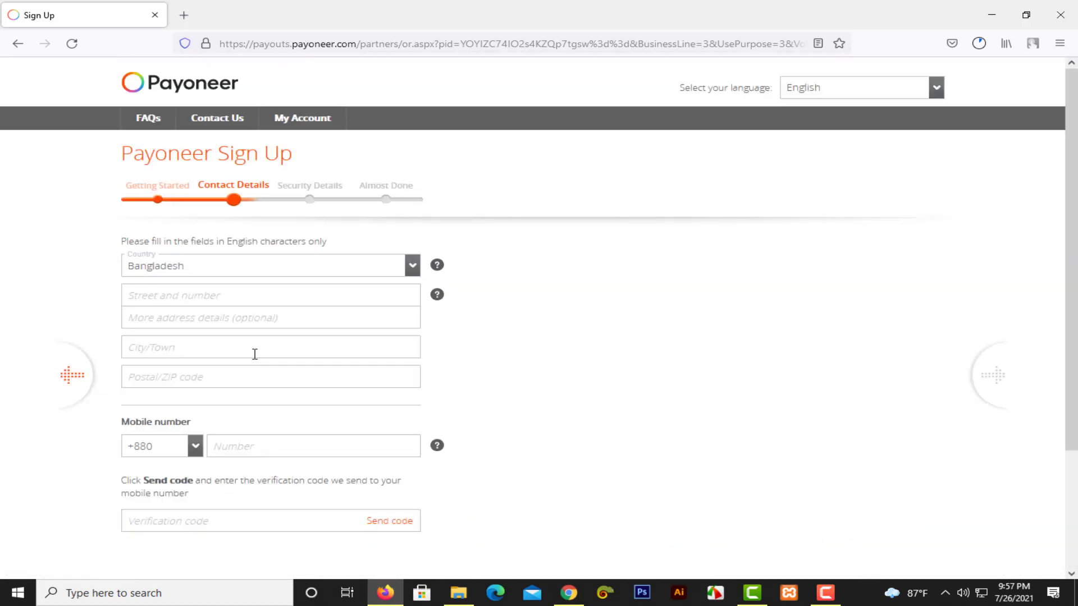
{"action": "left_click", "coordinate": [244, 297]}
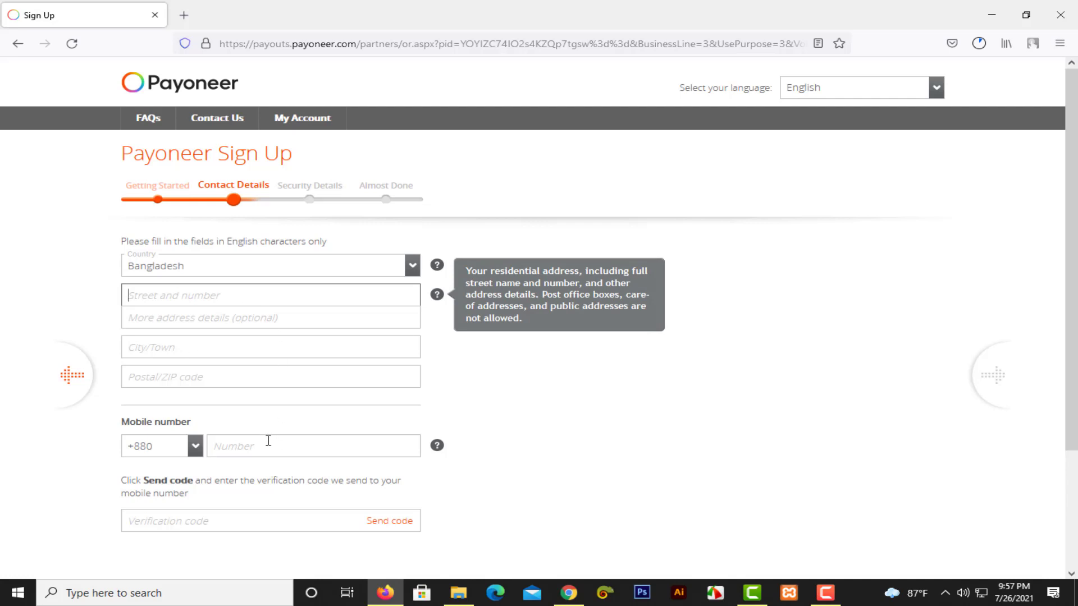
{"action": "left_click", "coordinate": [285, 346]}
{"action": "left_click", "coordinate": [248, 294]}
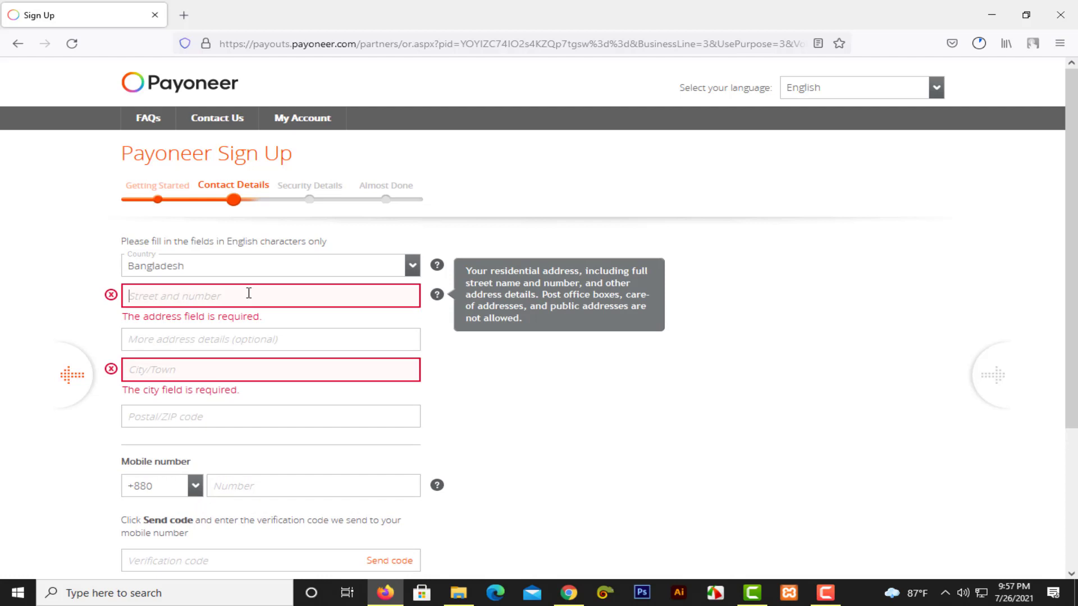
{"action": "type", "text": "1"}
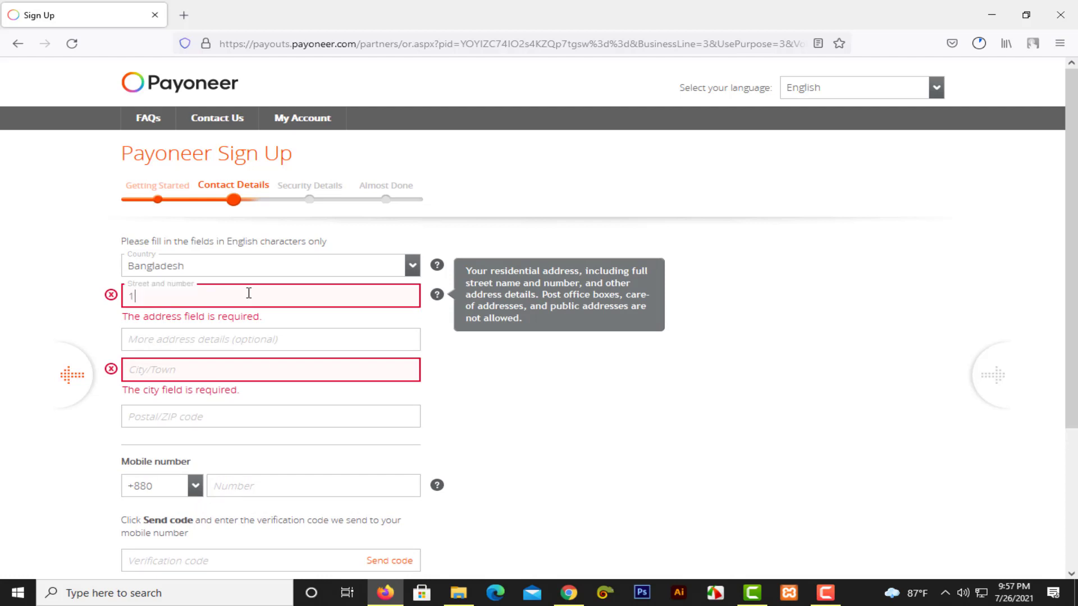
{"action": "left_click", "coordinate": [752, 593]}
{"action": "left_click", "coordinate": [795, 80]}
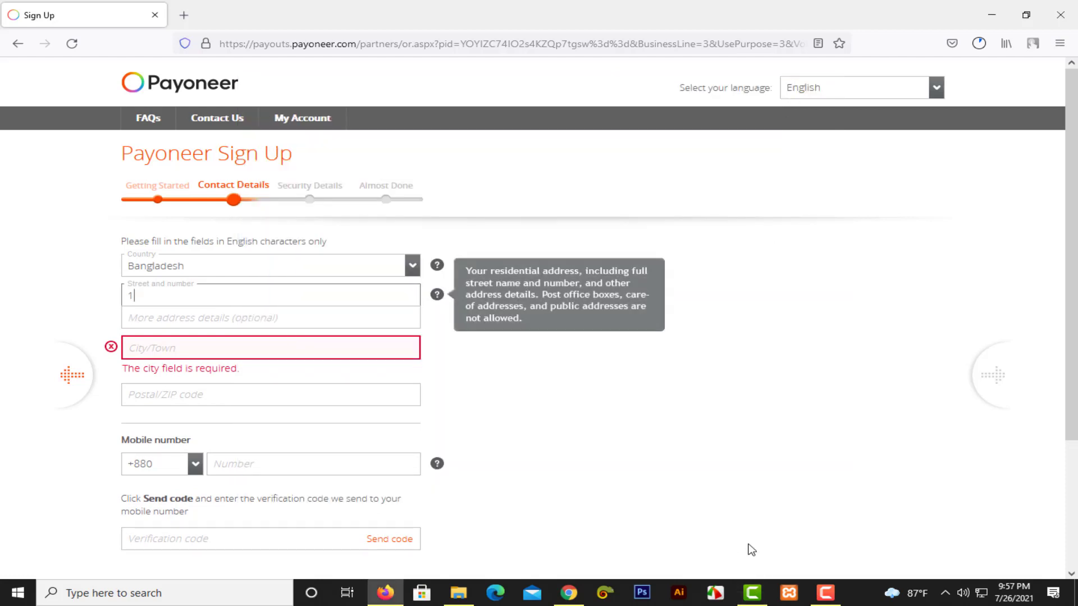
{"action": "left_click", "coordinate": [835, 592]}
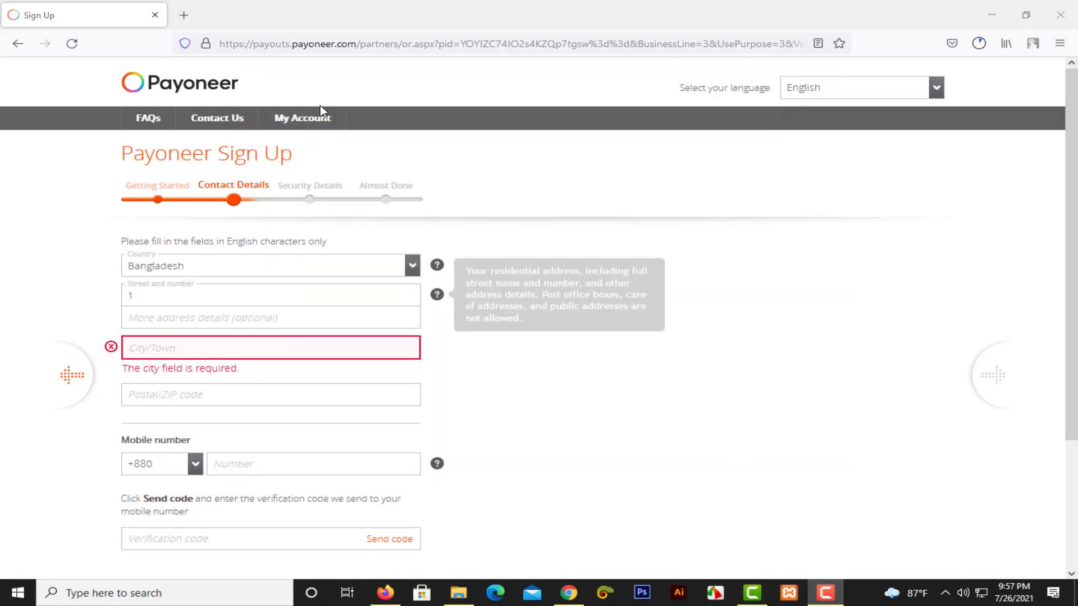
Type the residential street address into the Street and number field, fixing typos.
{"action": "left_click", "coordinate": [175, 295]}
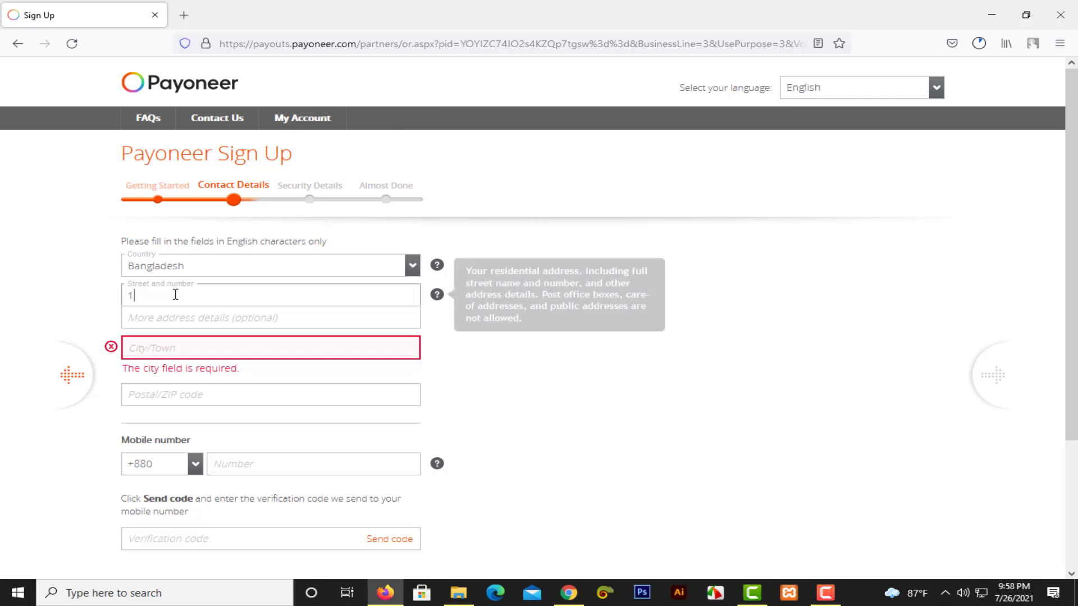
{"action": "type", "text": "1"}
{"action": "key", "text": "BackSpace"}
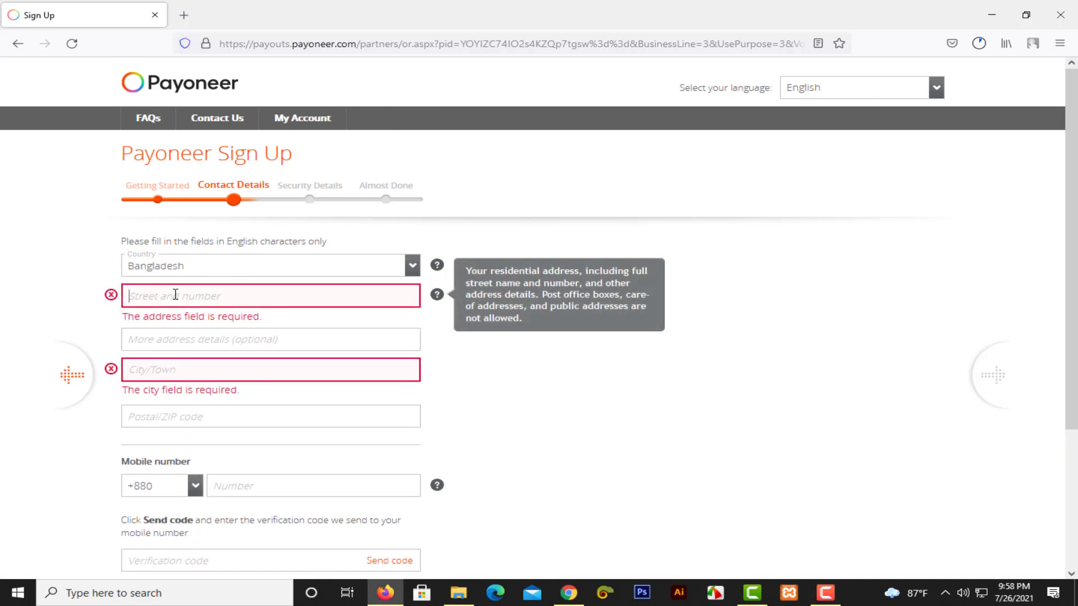
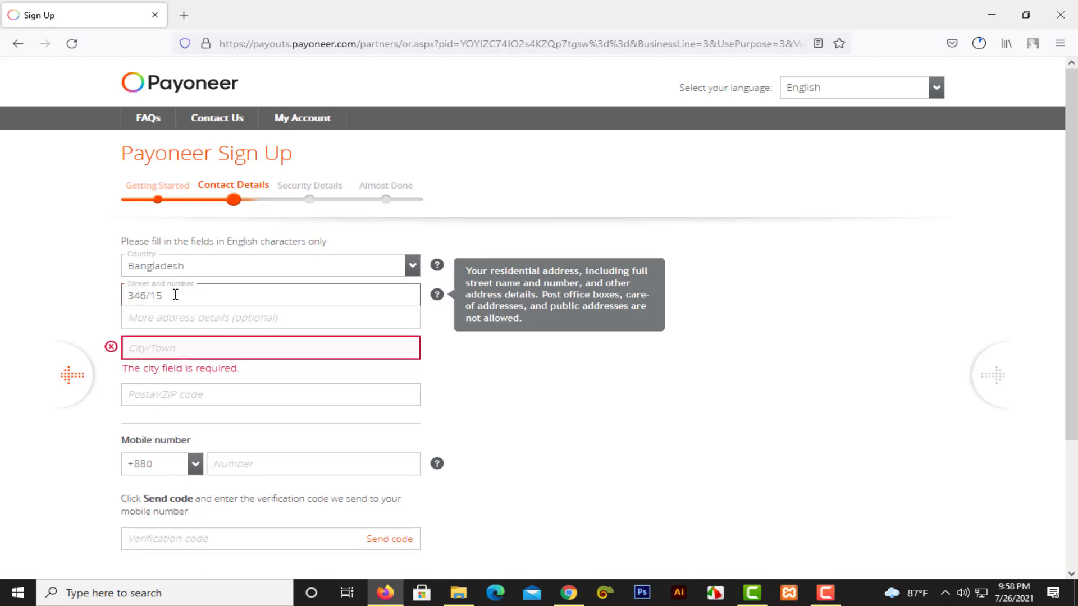
{"action": "left_click", "coordinate": [234, 320]}
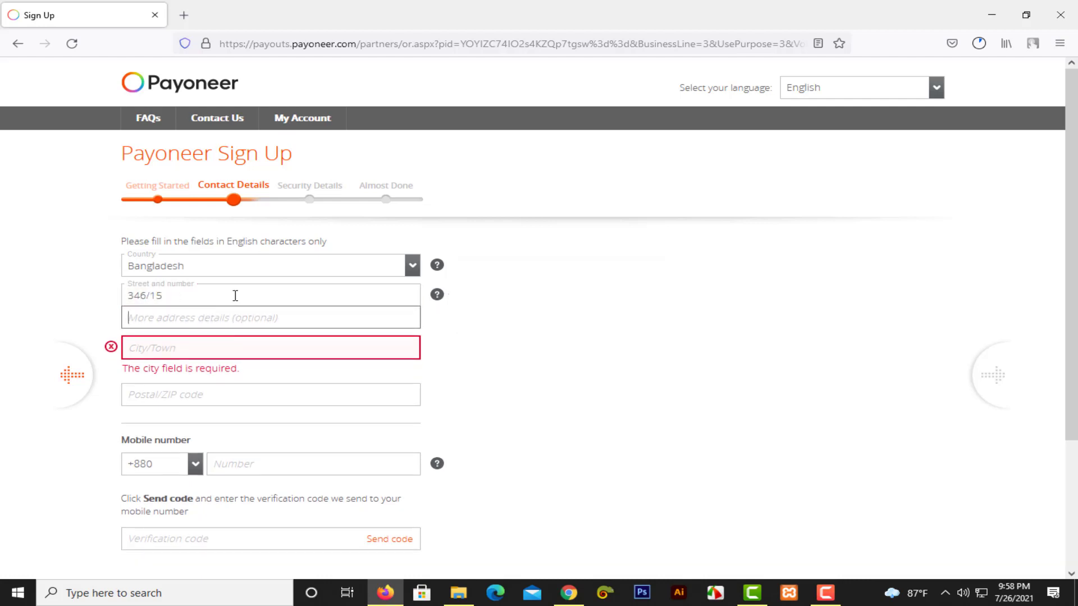
{"action": "left_click", "coordinate": [236, 296]}
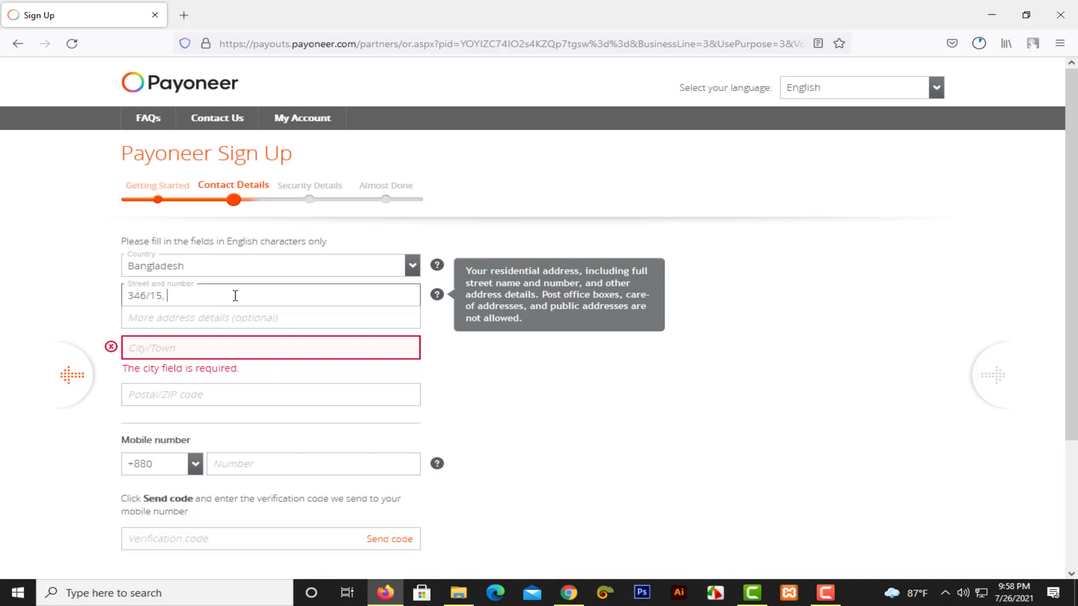
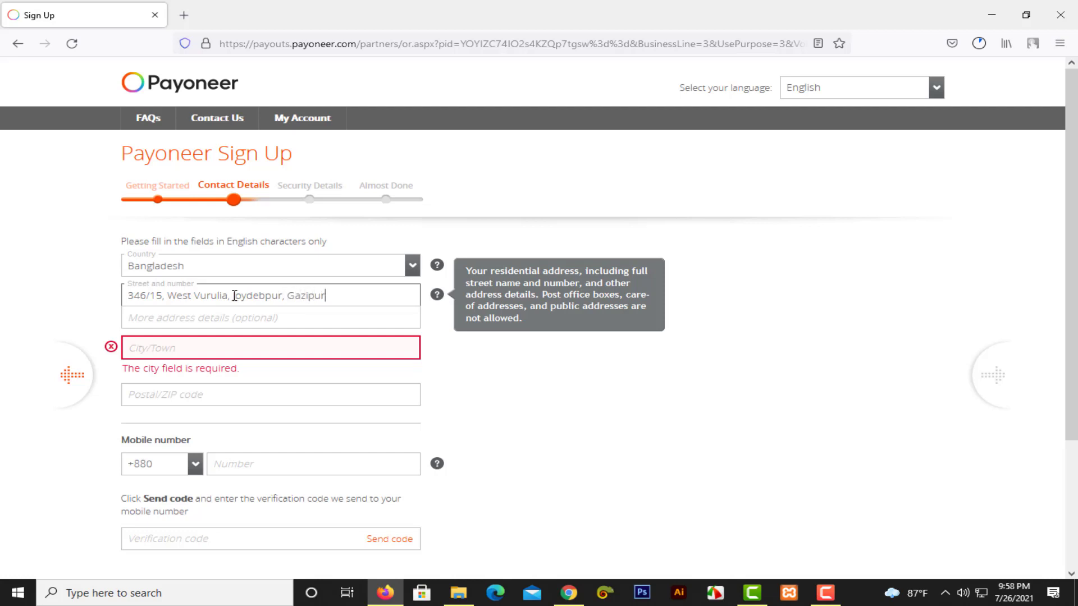
{"action": "left_click", "coordinate": [242, 348]}
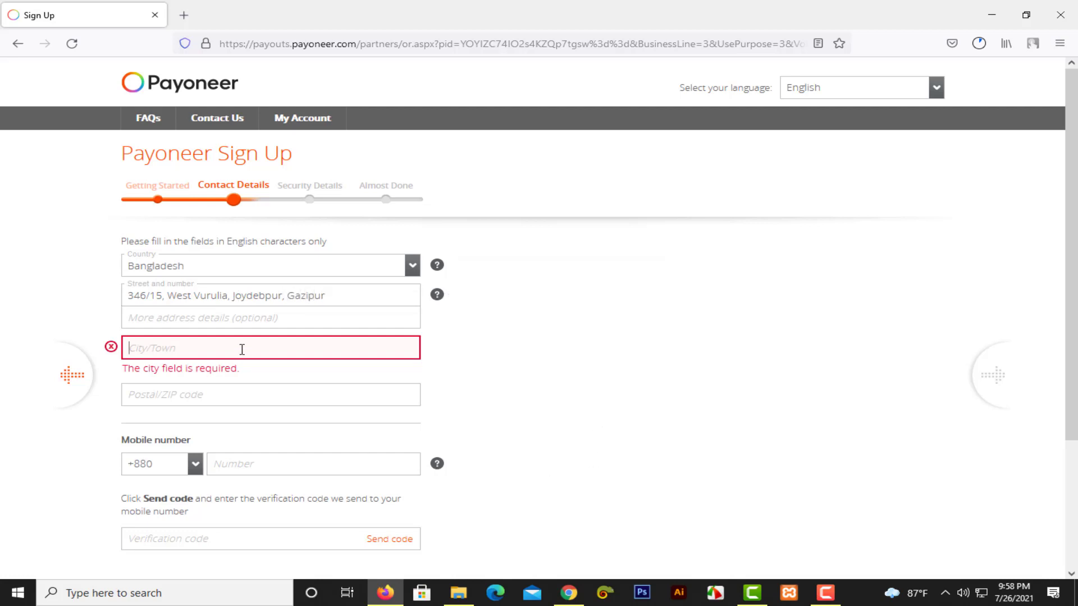
Enter Gazipur as the city and 1703 as the postal code.
{"action": "type", "text": "G"}
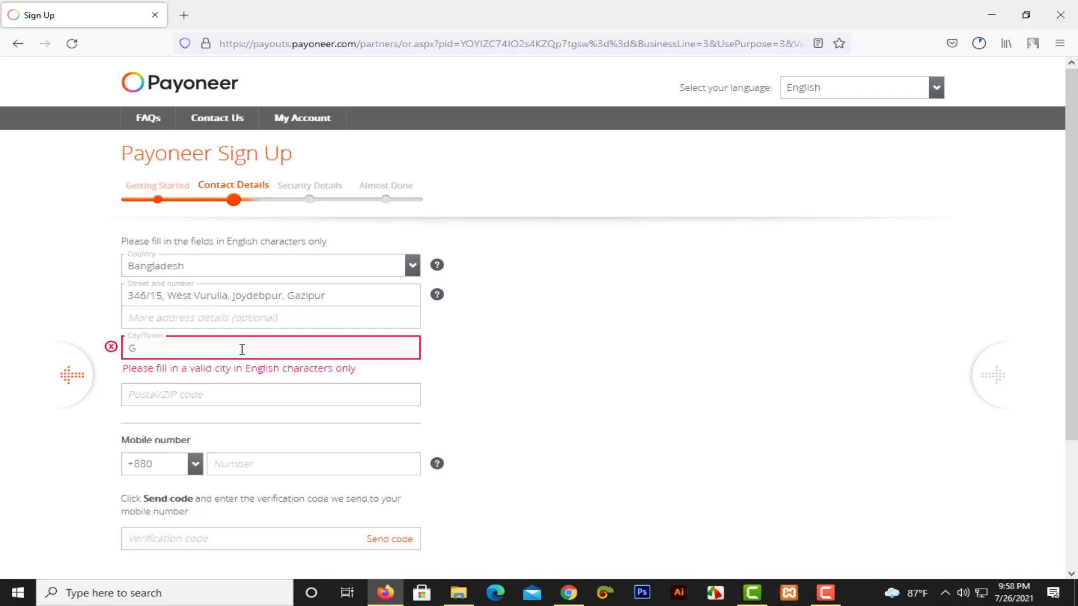
{"action": "type", "text": "azip[u"}
{"action": "key", "text": "BackSpace"}
{"action": "key", "text": "BackSpace"}
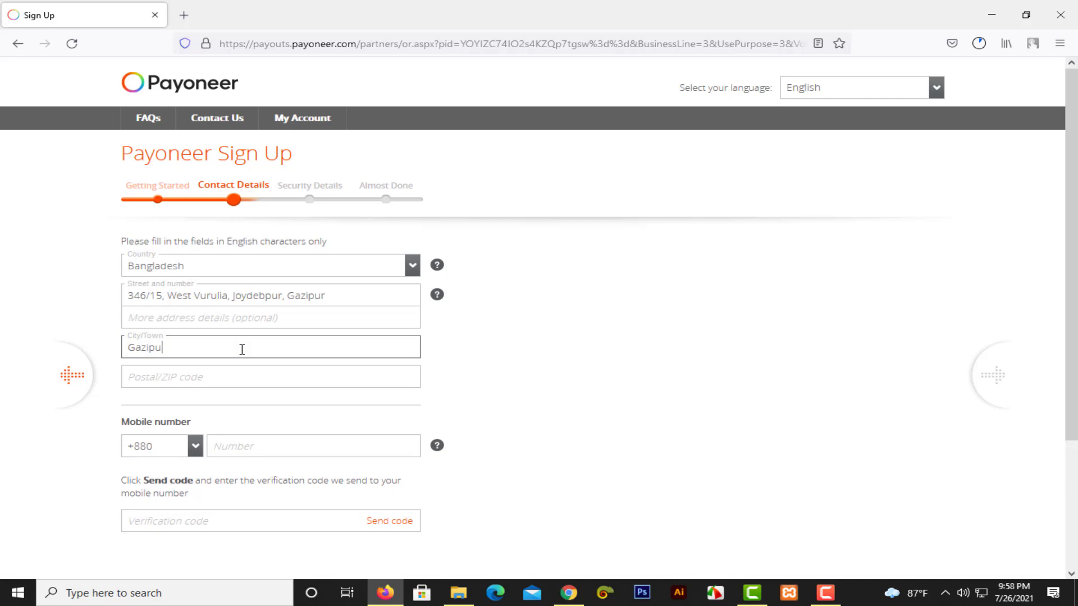
{"action": "left_click", "coordinate": [540, 349]}
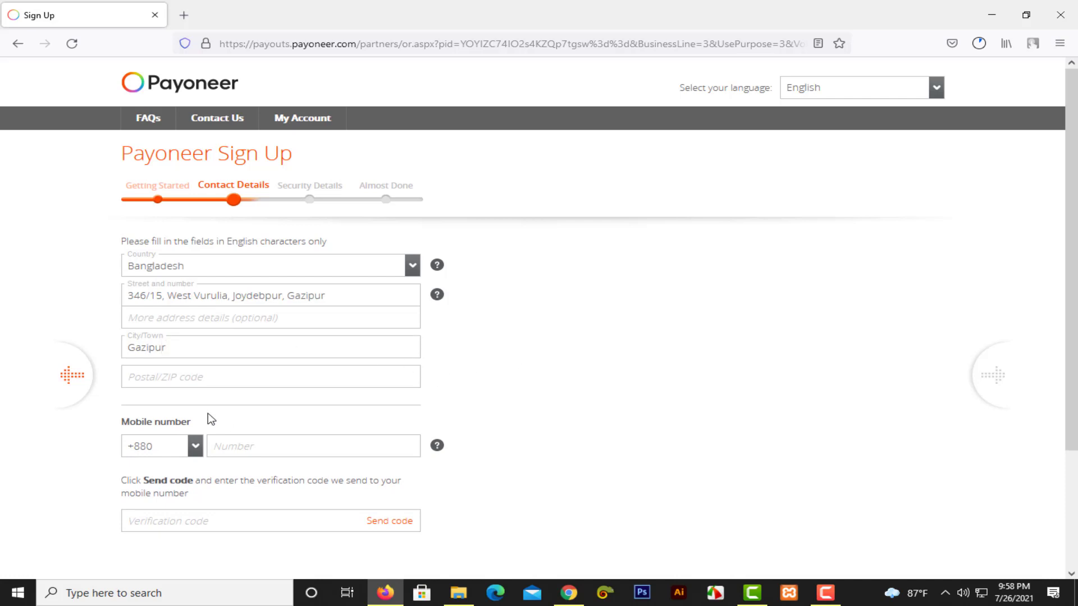
{"action": "left_click", "coordinate": [203, 377]}
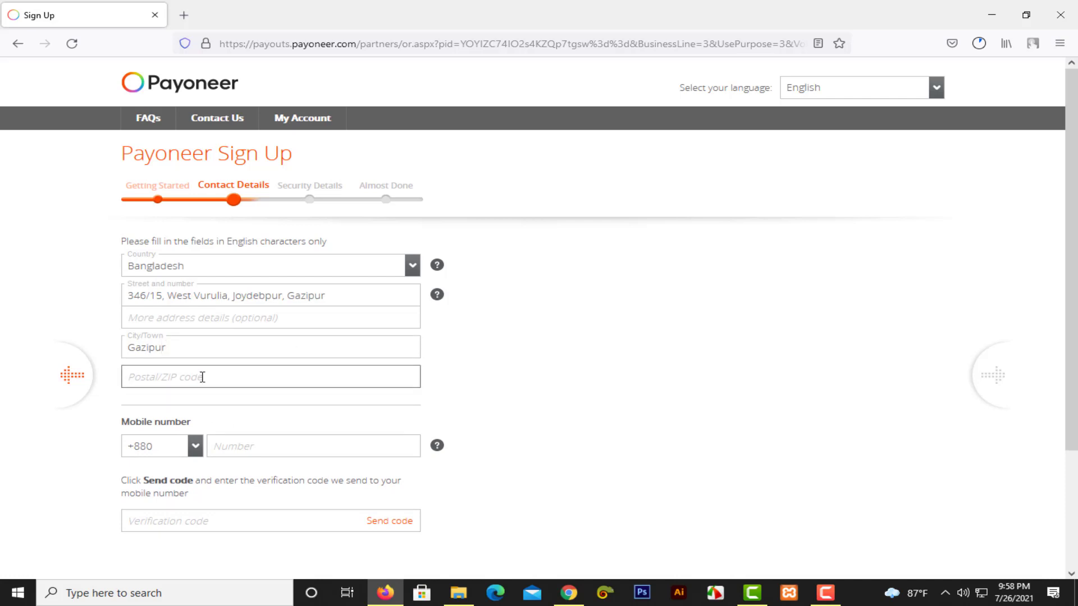
{"action": "type", "text": "1703"}
{"action": "left_click", "coordinate": [534, 345]}
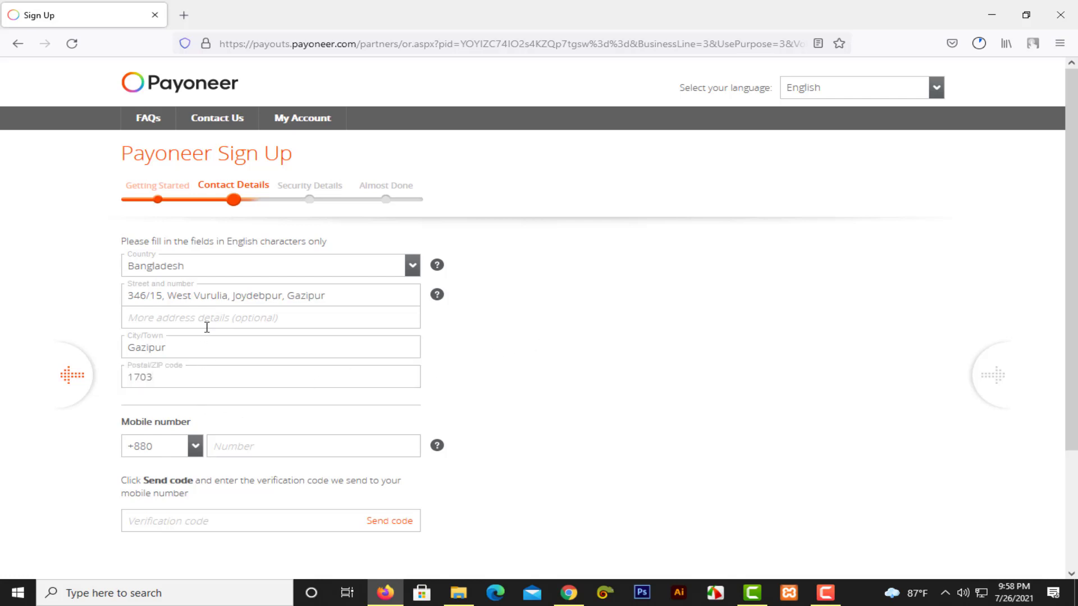
Search Google for 'gazipur zip code' in a new tab.
{"action": "left_click", "coordinate": [184, 12]}
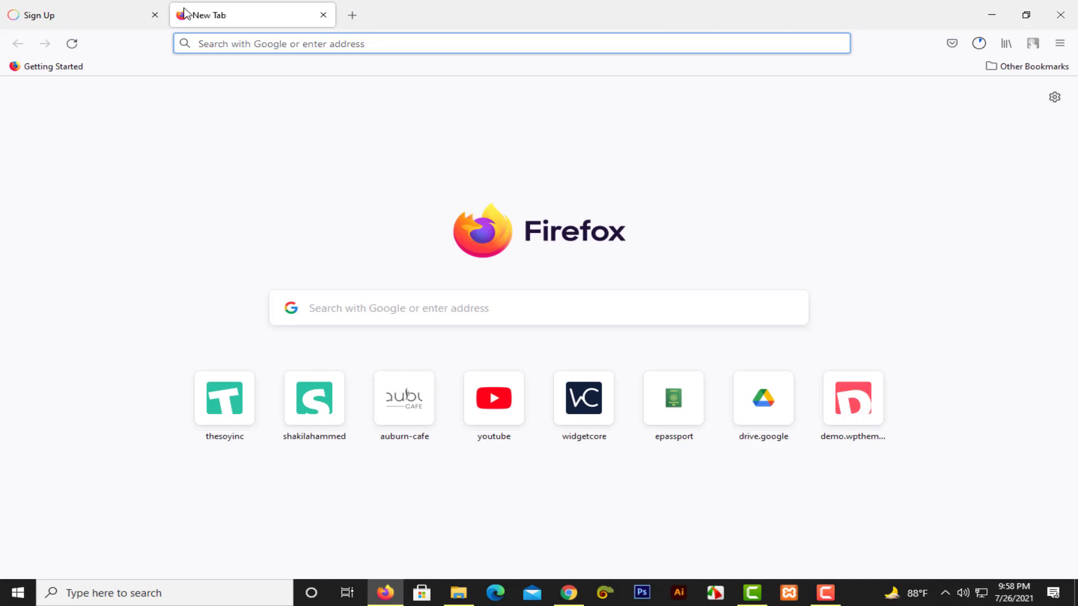
{"action": "type", "text": "gazipu"}
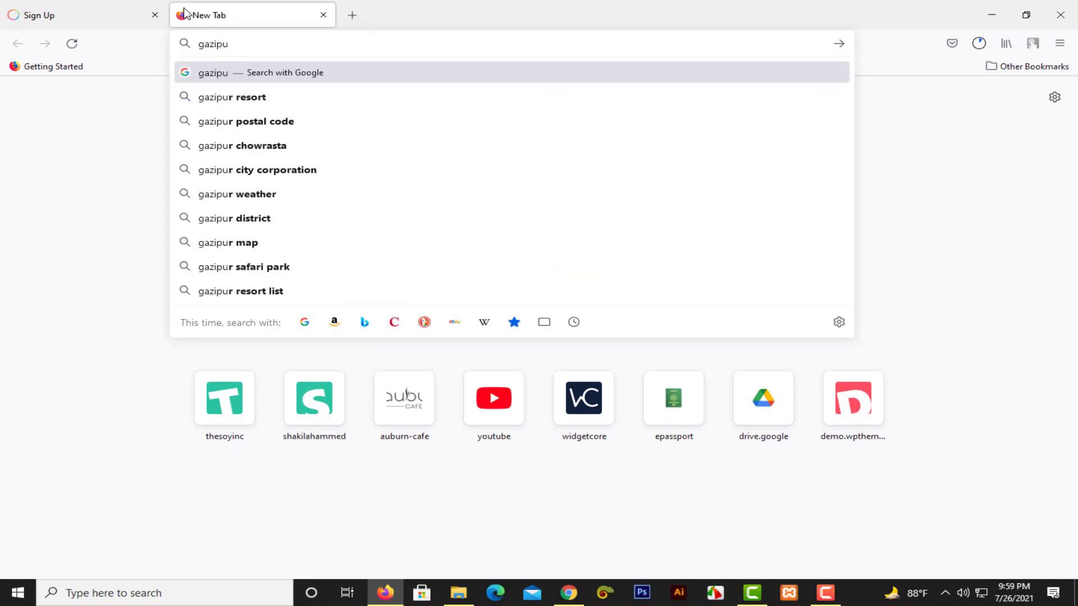
{"action": "type", "text": "r giz"}
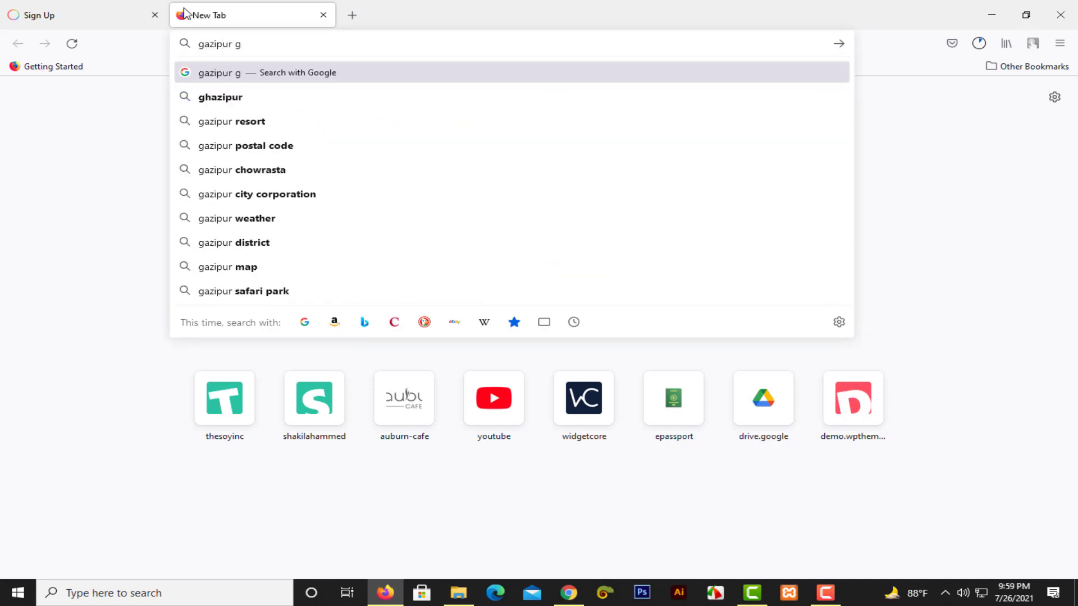
{"action": "key", "text": "BackSpace"}
{"action": "key", "text": "BackSpace"}
{"action": "key", "text": "BackSpace"}
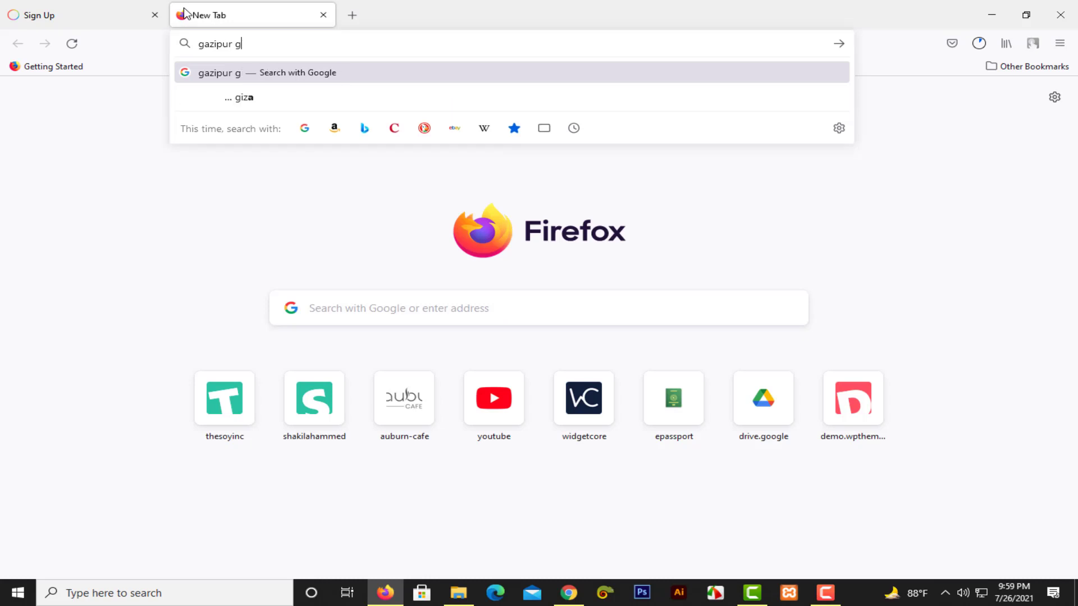
{"action": "type", "text": "zip code"}
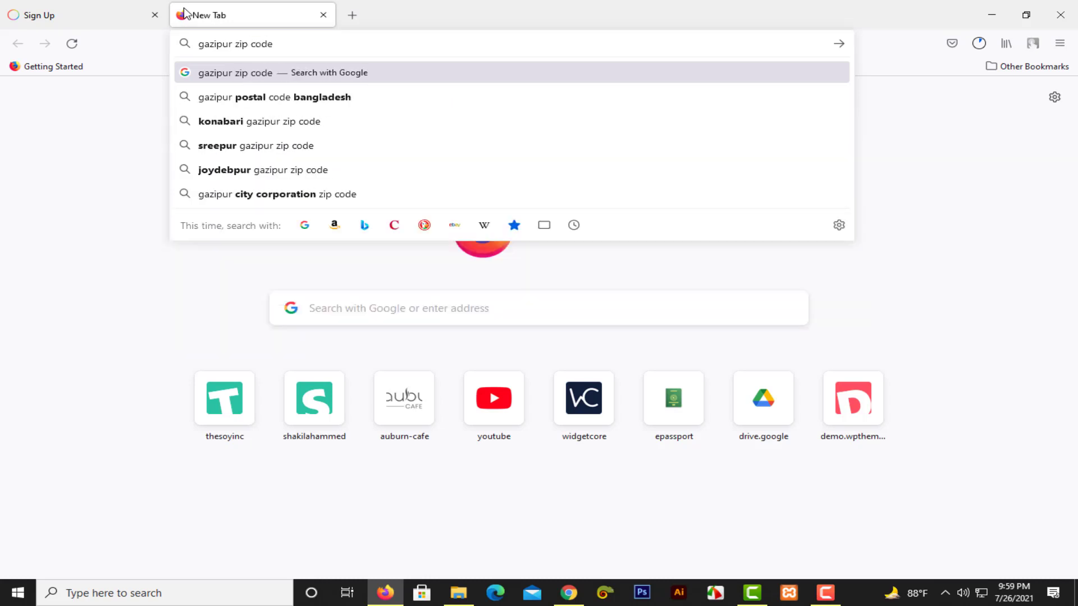
{"action": "key", "text": "Return"}
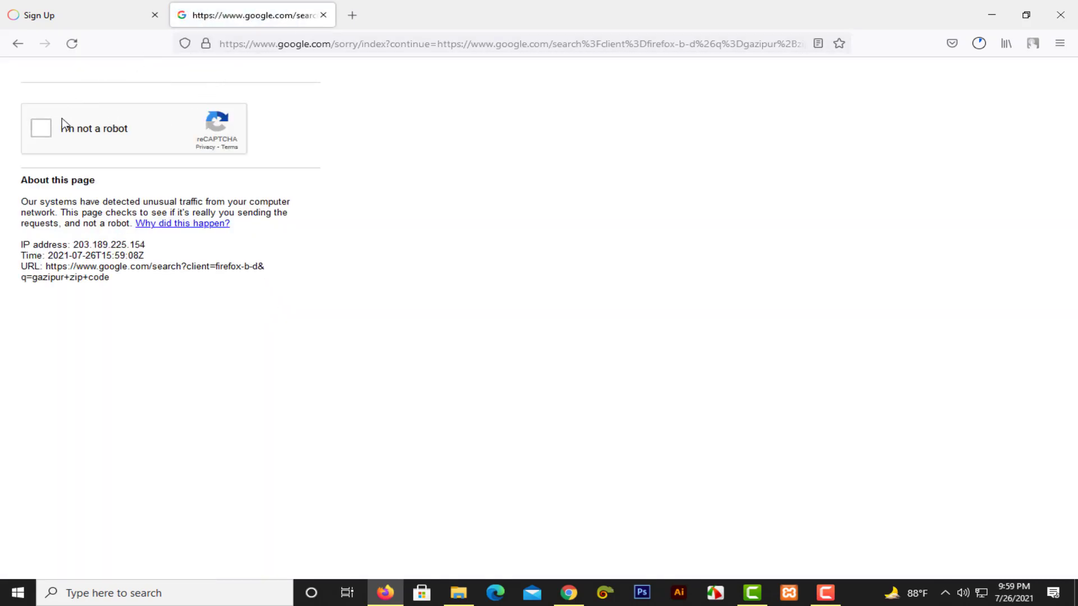
Pass the reCAPTCHA crosswalk and traffic-light challenges to see the Gazipur post codes.
{"action": "left_click", "coordinate": [50, 132]}
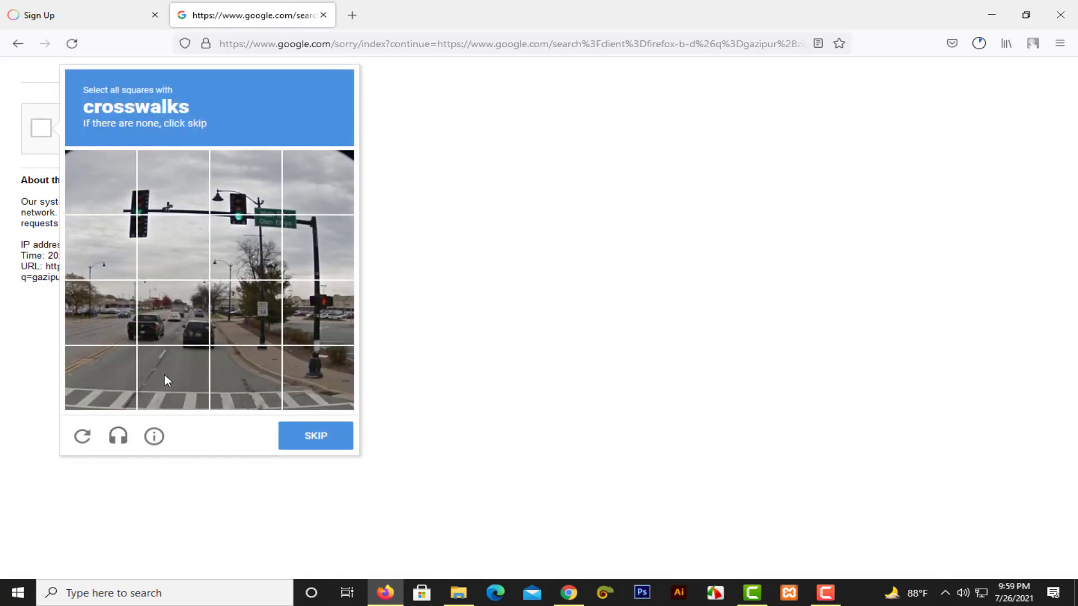
{"action": "left_click", "coordinate": [164, 373]}
{"action": "left_click", "coordinate": [104, 384]}
{"action": "left_click", "coordinate": [257, 383]}
{"action": "left_click", "coordinate": [301, 380]}
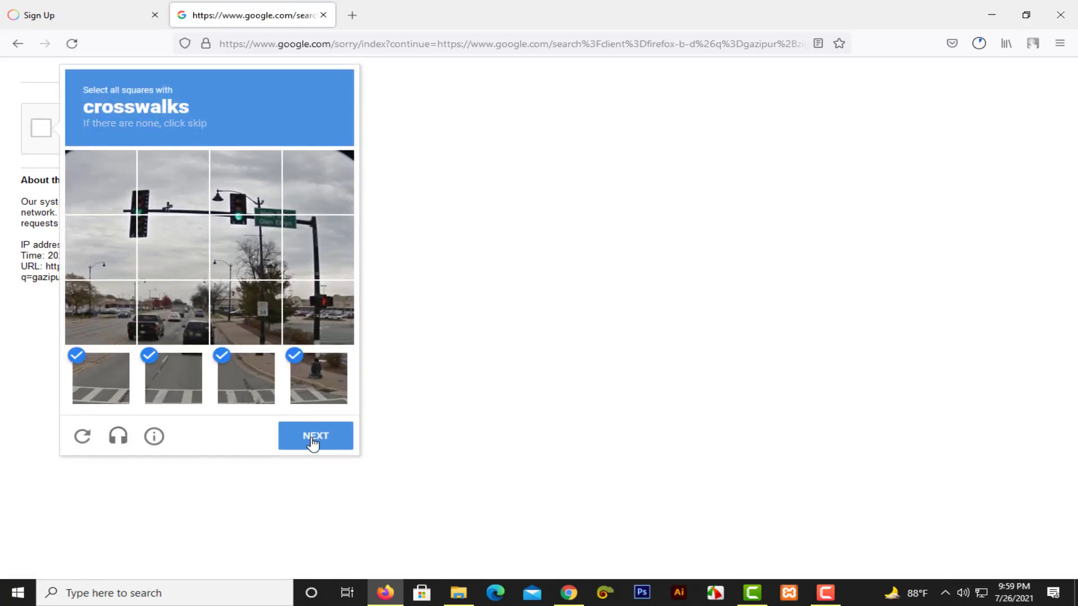
{"action": "left_click", "coordinate": [314, 444]}
{"action": "left_click", "coordinate": [117, 295]}
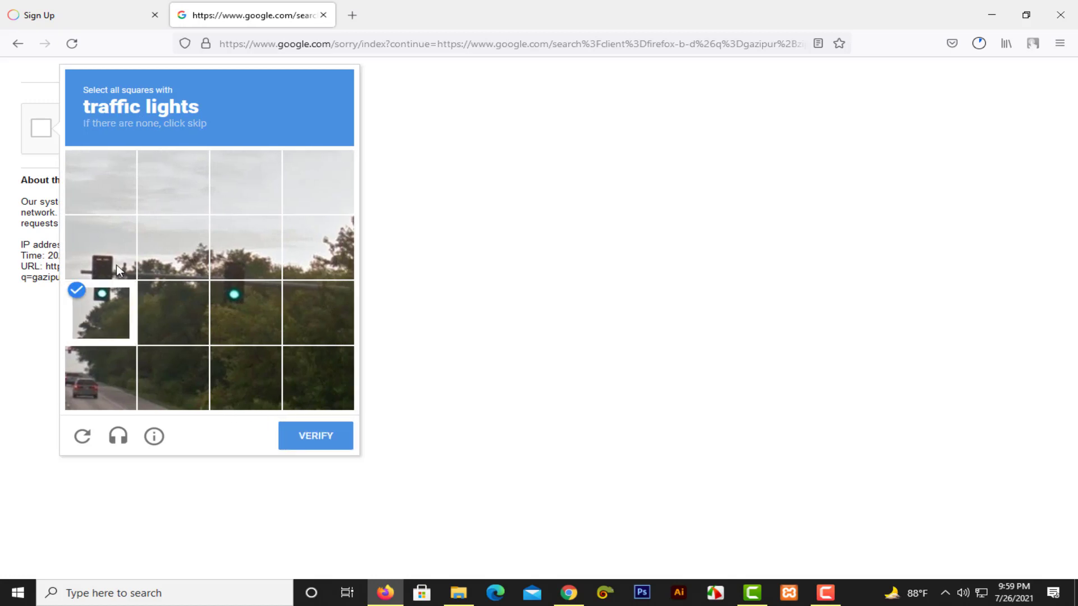
{"action": "left_click", "coordinate": [117, 261]}
{"action": "left_click", "coordinate": [246, 297]}
{"action": "left_click", "coordinate": [322, 444]}
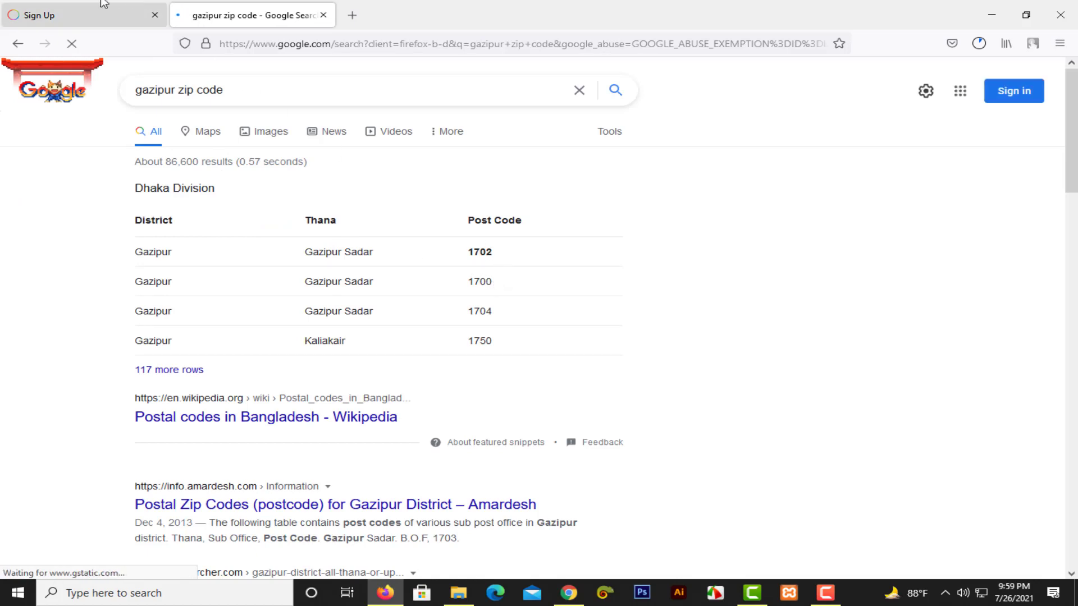
{"action": "left_click", "coordinate": [79, 15]}
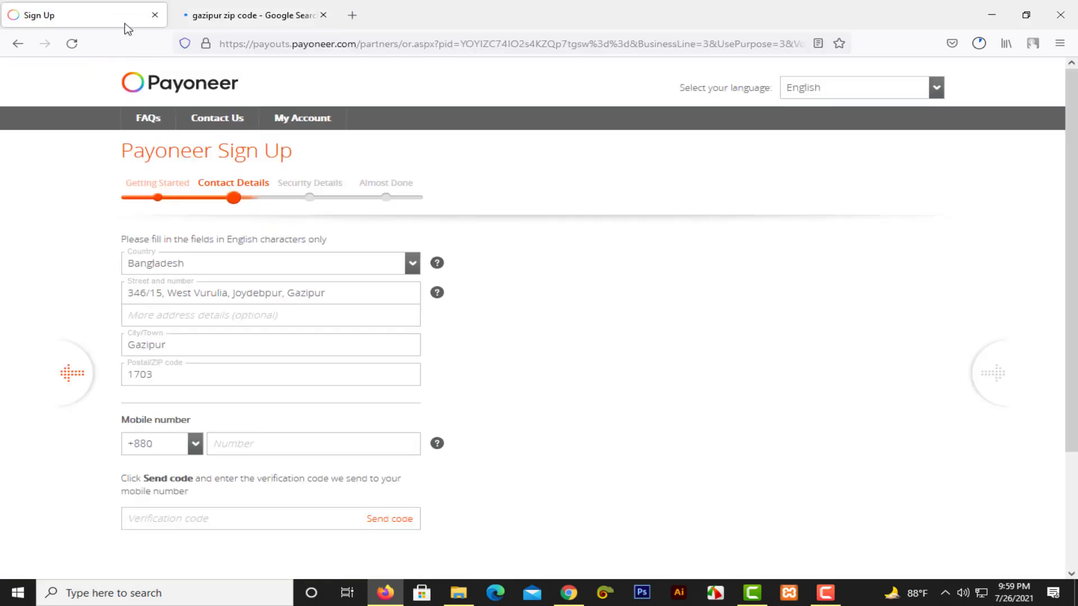
Change the postal code to 1702 and start entering the mobile number.
{"action": "left_click", "coordinate": [192, 378]}
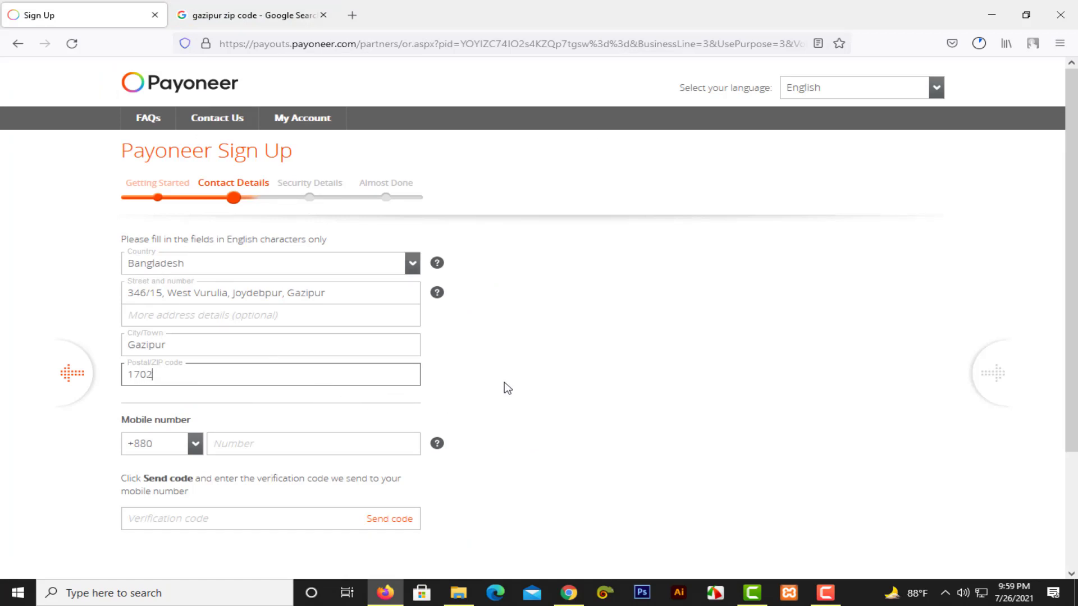
{"action": "left_click", "coordinate": [290, 450]}
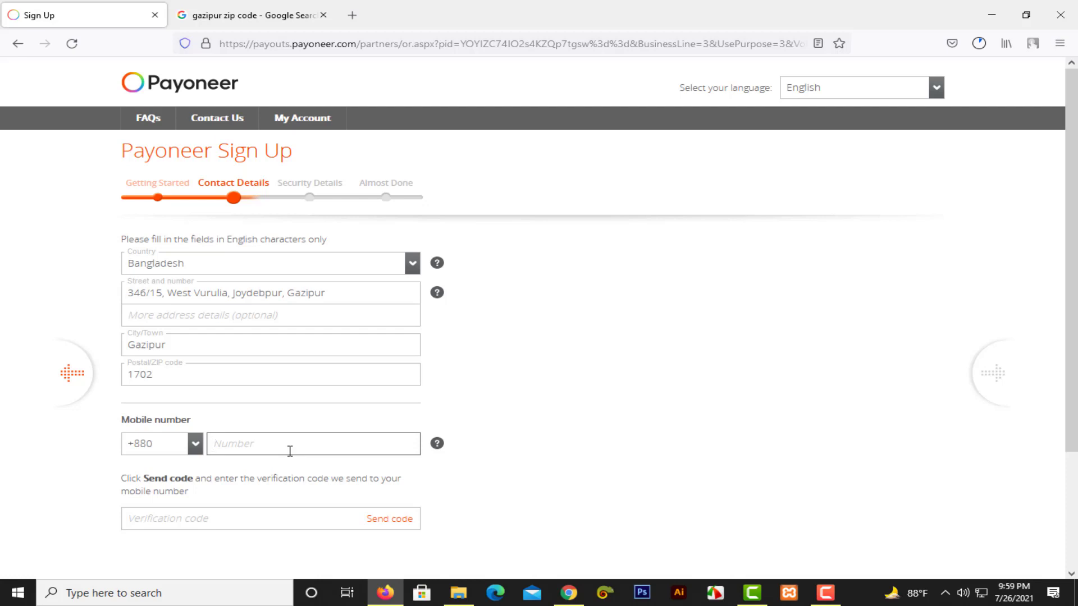
{"action": "left_click", "coordinate": [236, 453]}
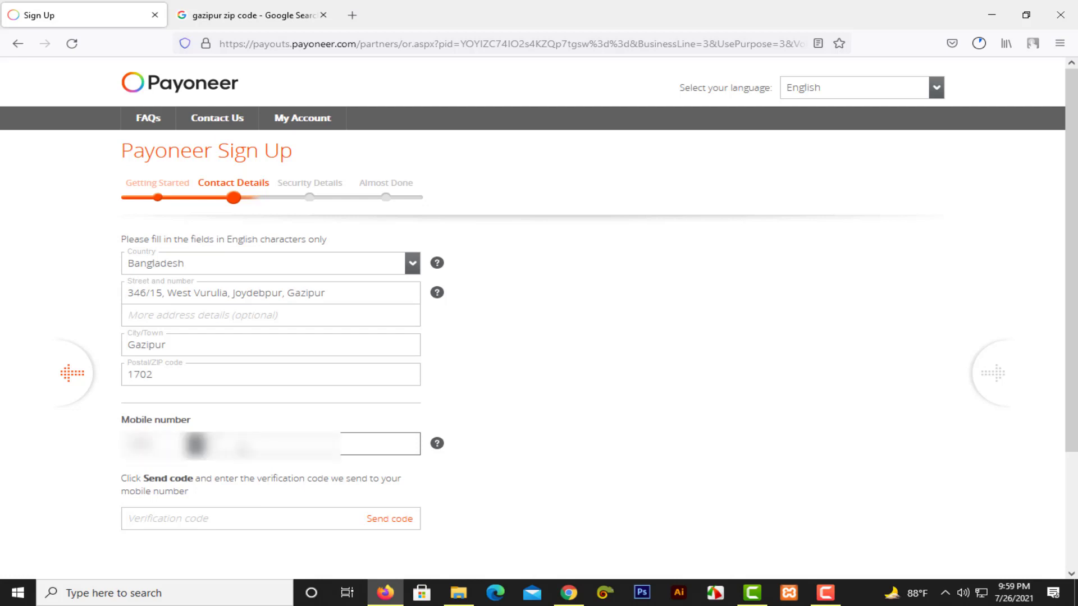
{"action": "type", "text": "1"}
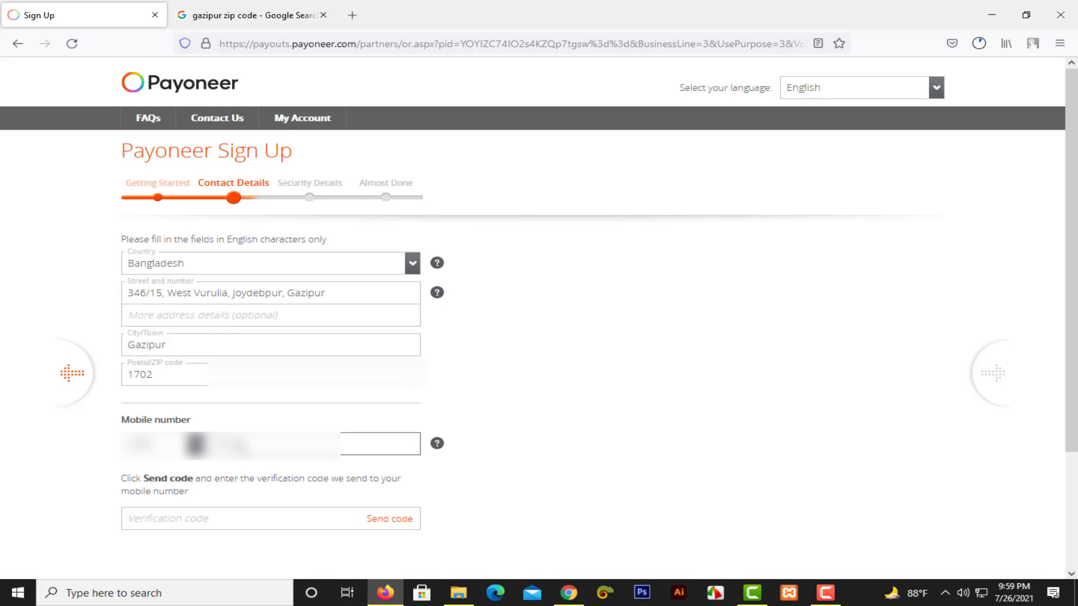
{"action": "type", "text": "1"}
{"action": "scroll", "coordinate": [558, 449], "scroll_direction": "down", "scroll_amount": 2}
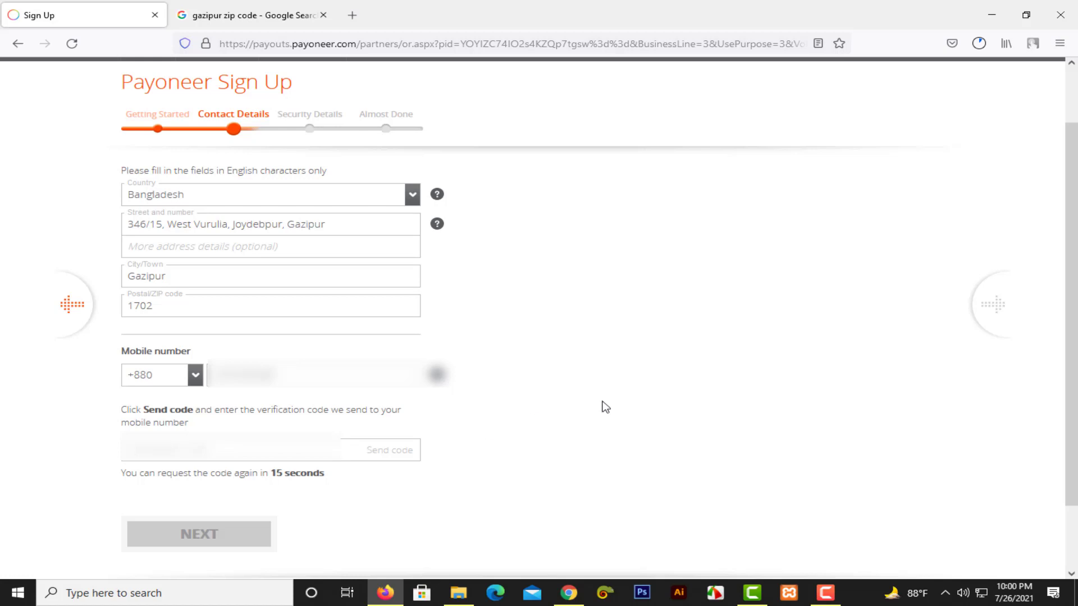
Enter the SMS verification code from the phone and continue to the Security Details step.
{"action": "left_click", "coordinate": [825, 592]}
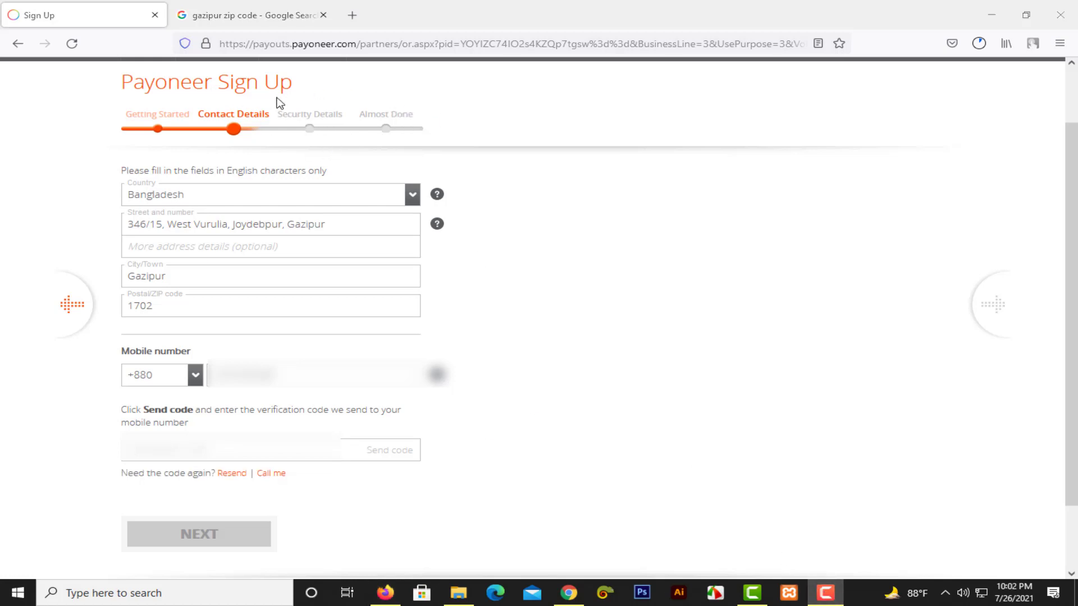
{"action": "left_click", "coordinate": [198, 447]}
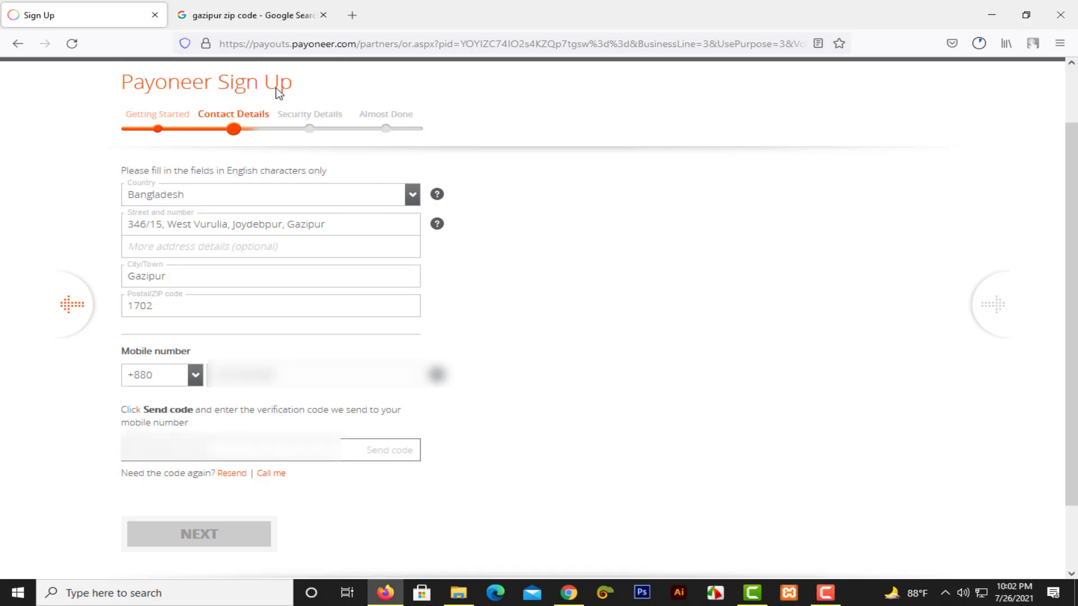
{"action": "key", "text": "alt+Tab"}
{"action": "left_click", "coordinate": [158, 456]}
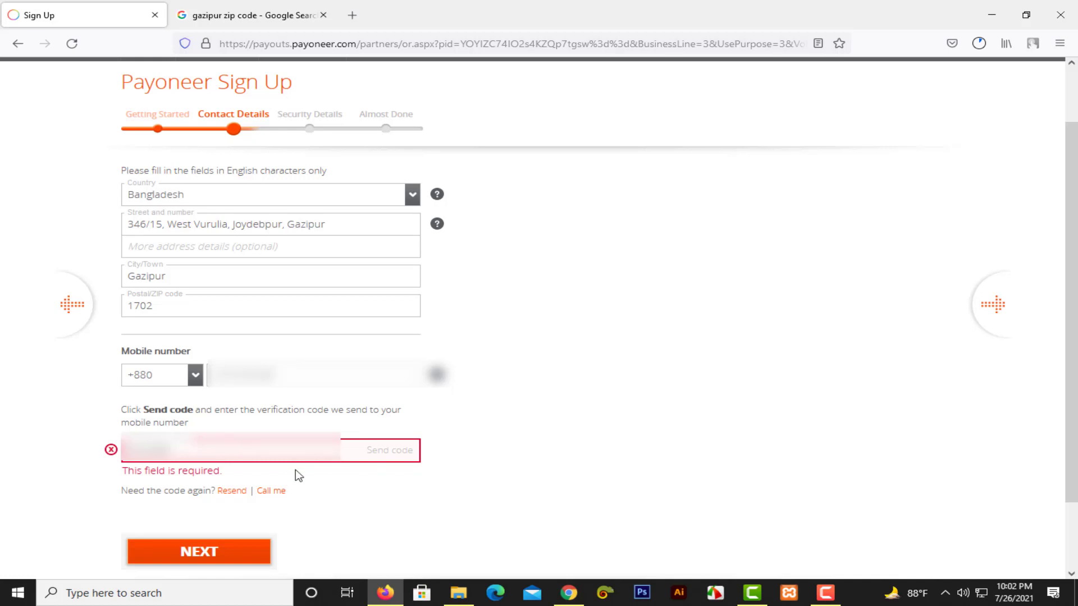
{"action": "scroll", "coordinate": [477, 447], "scroll_direction": "down", "scroll_amount": 1}
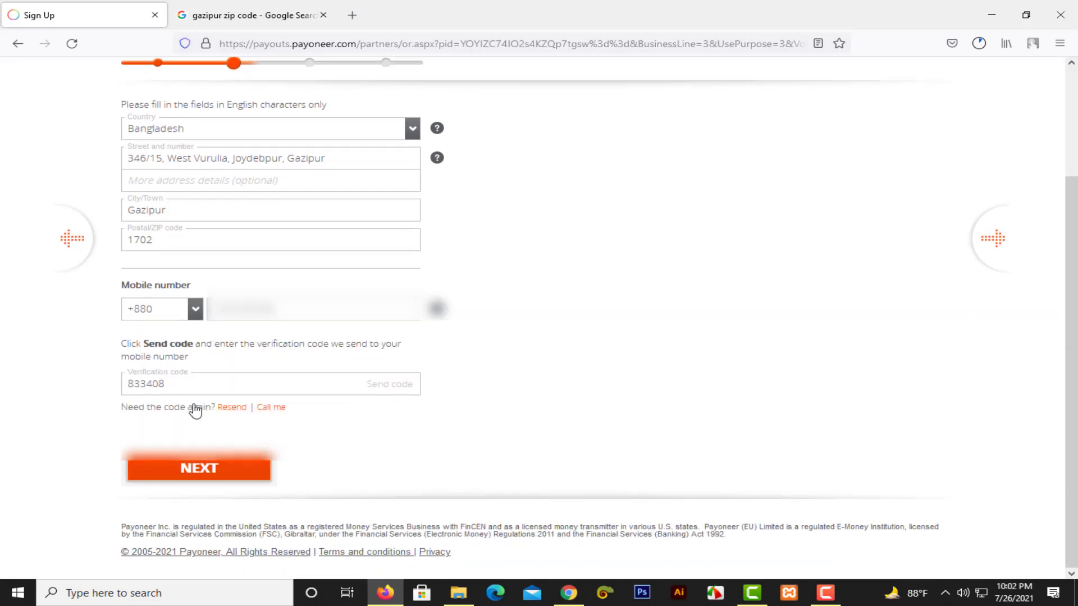
{"action": "left_click", "coordinate": [200, 476]}
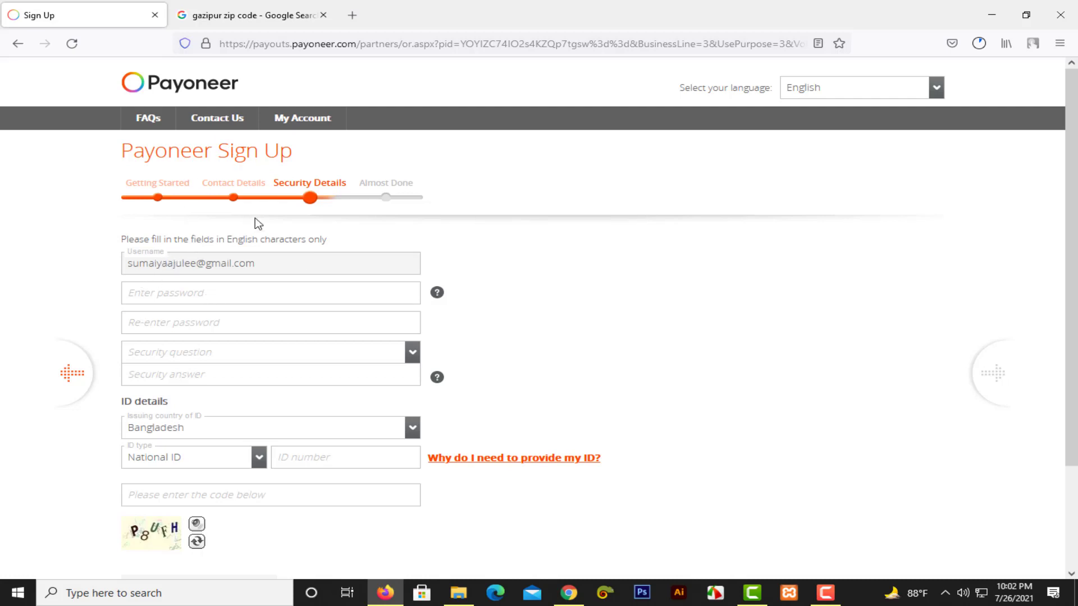
{"action": "scroll", "coordinate": [255, 255], "scroll_direction": "down", "scroll_amount": 2}
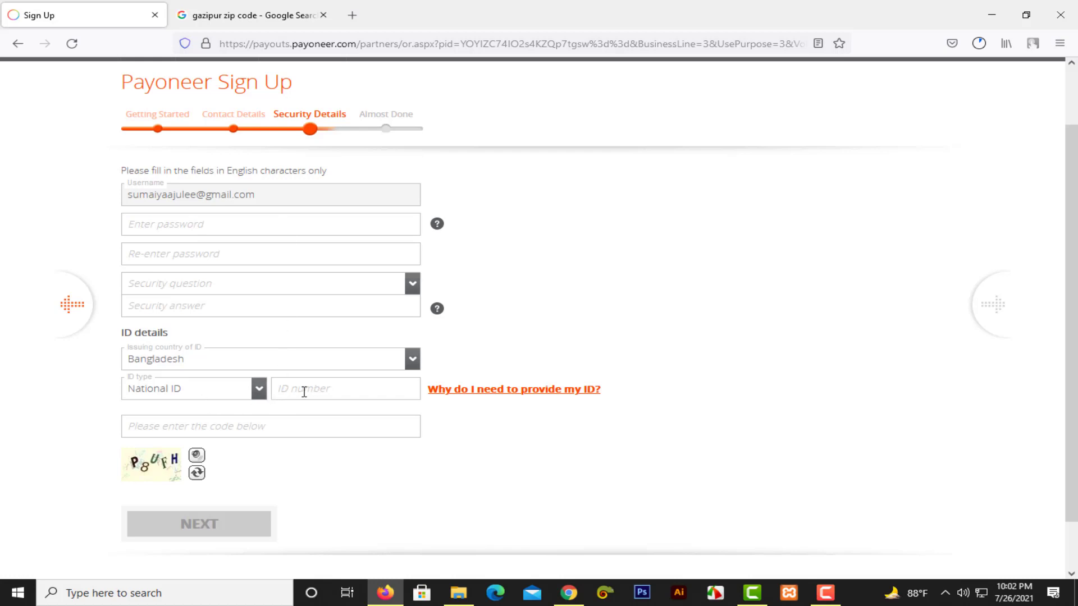
{"action": "left_click", "coordinate": [247, 387]}
{"action": "left_click", "coordinate": [247, 388]}
{"action": "left_click", "coordinate": [291, 223]}
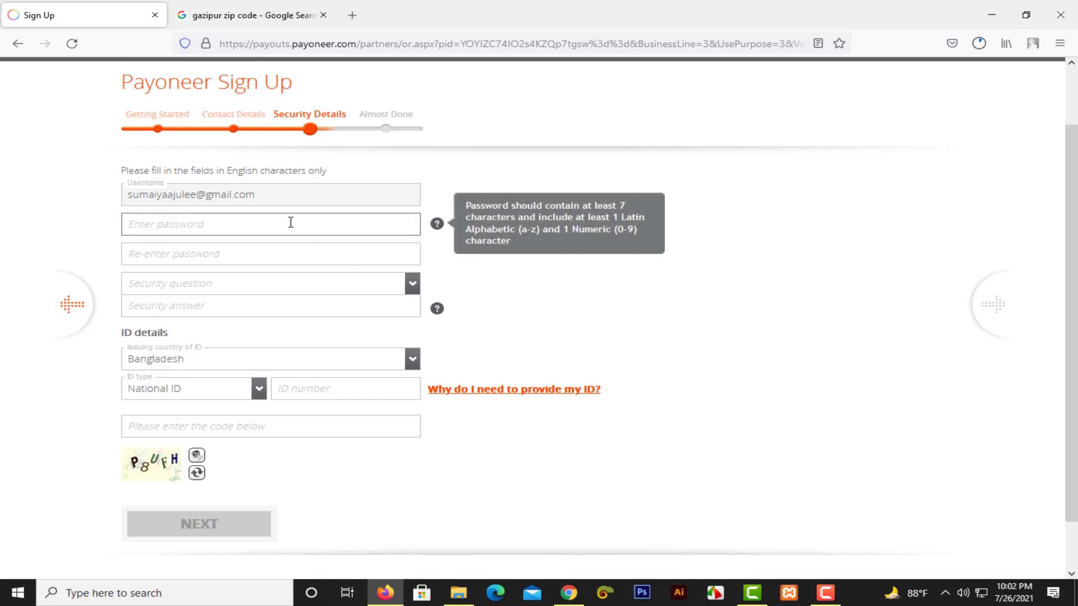
{"action": "left_click", "coordinate": [239, 253]}
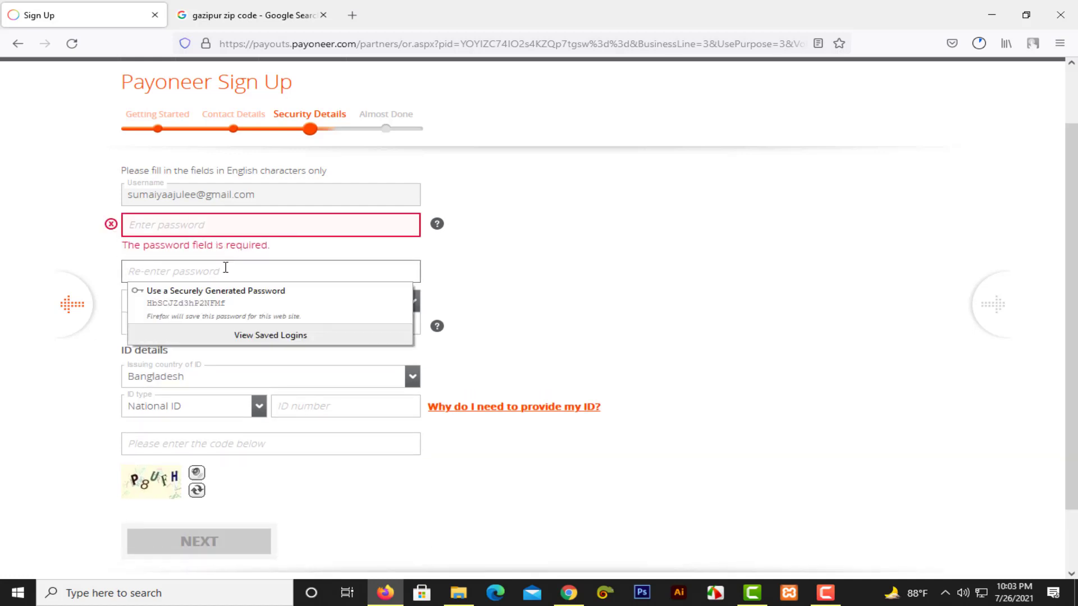
{"action": "left_click", "coordinate": [740, 312]}
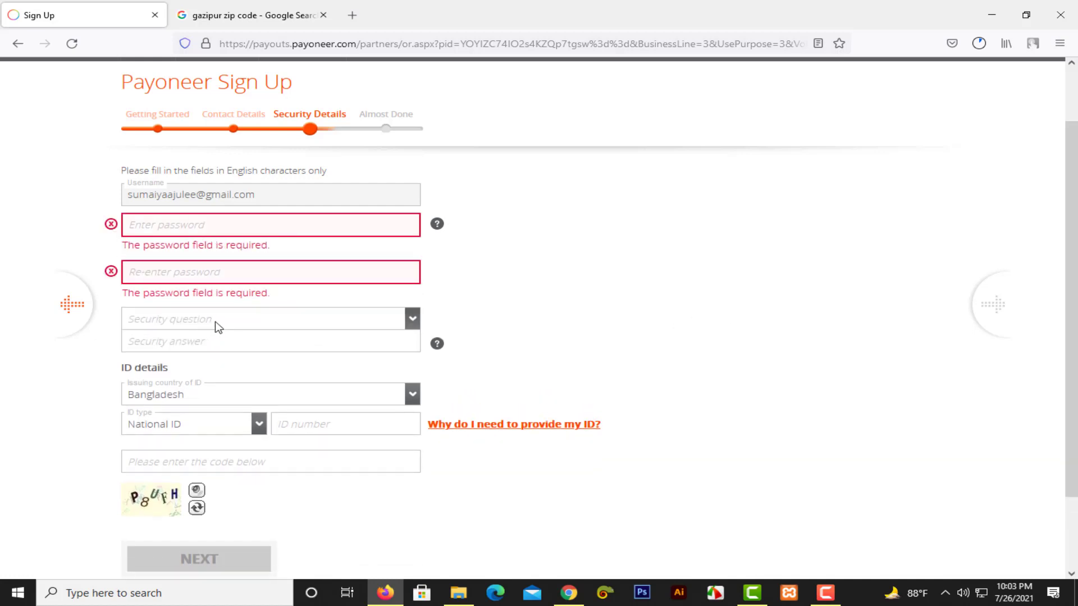
{"action": "left_click", "coordinate": [386, 321]}
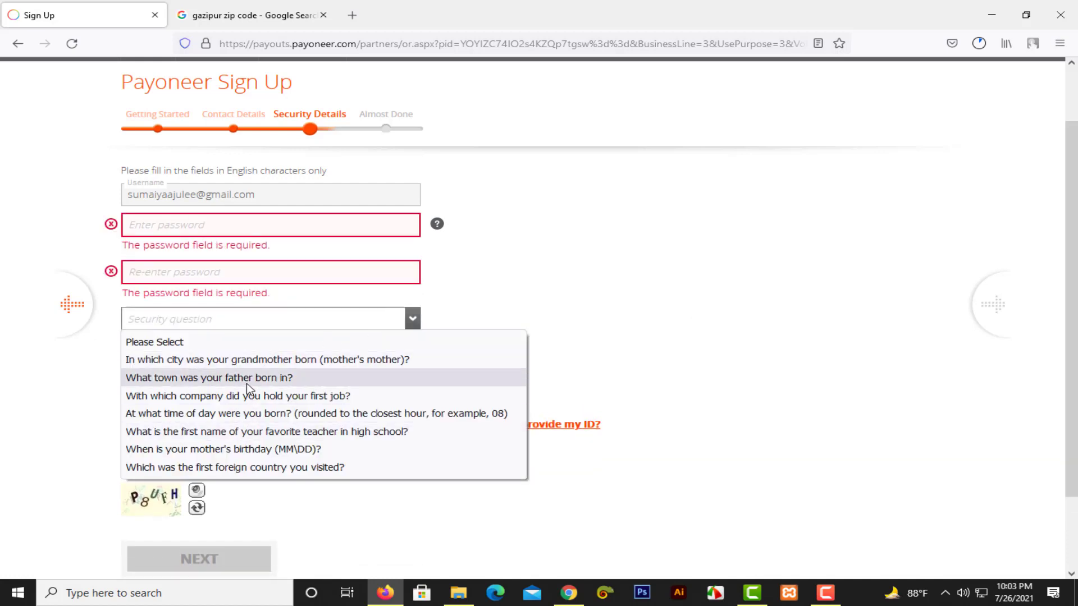
{"action": "left_click", "coordinate": [663, 334]}
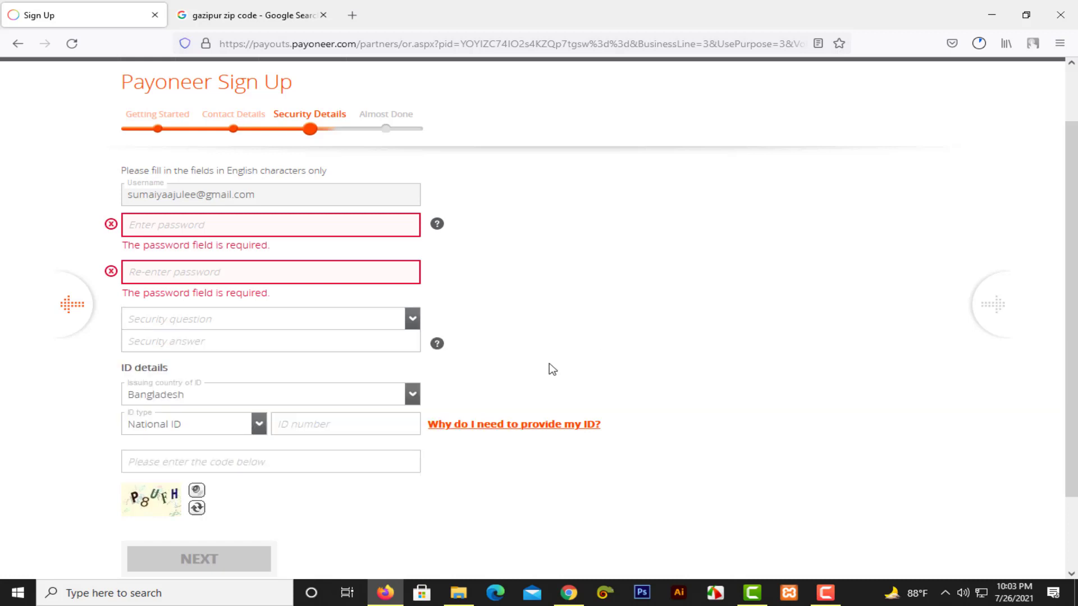
{"action": "left_click", "coordinate": [347, 360]}
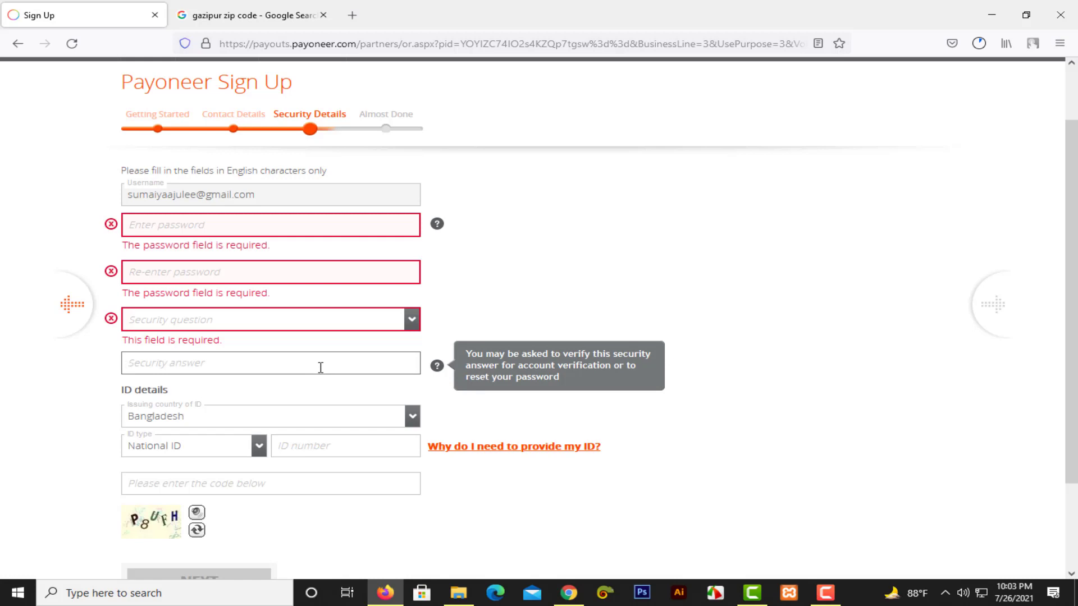
{"action": "left_click", "coordinate": [724, 315]}
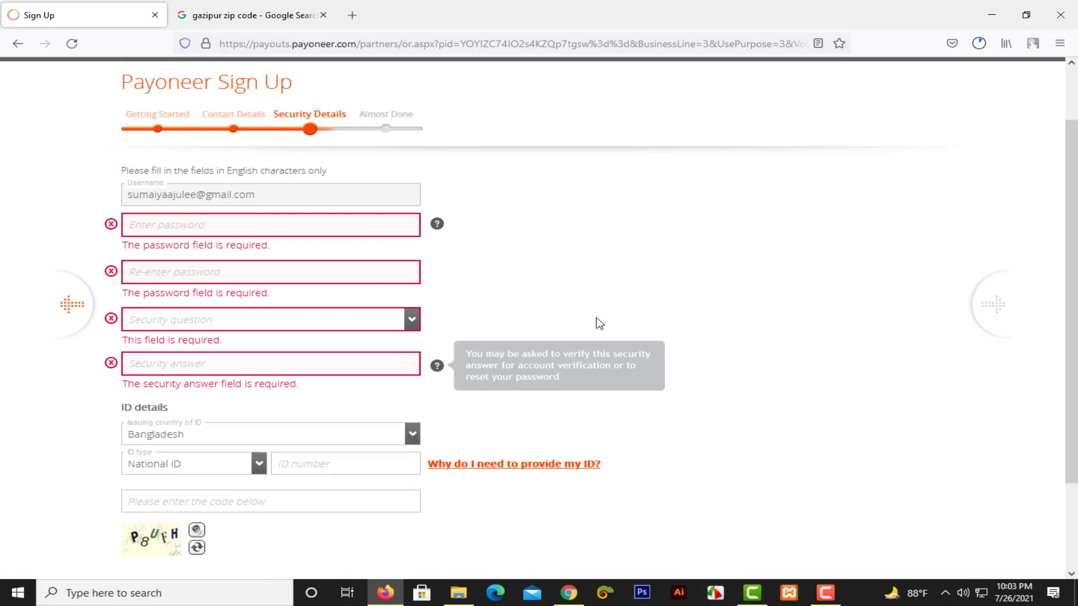
{"action": "scroll", "coordinate": [409, 356], "scroll_direction": "down", "scroll_amount": 2}
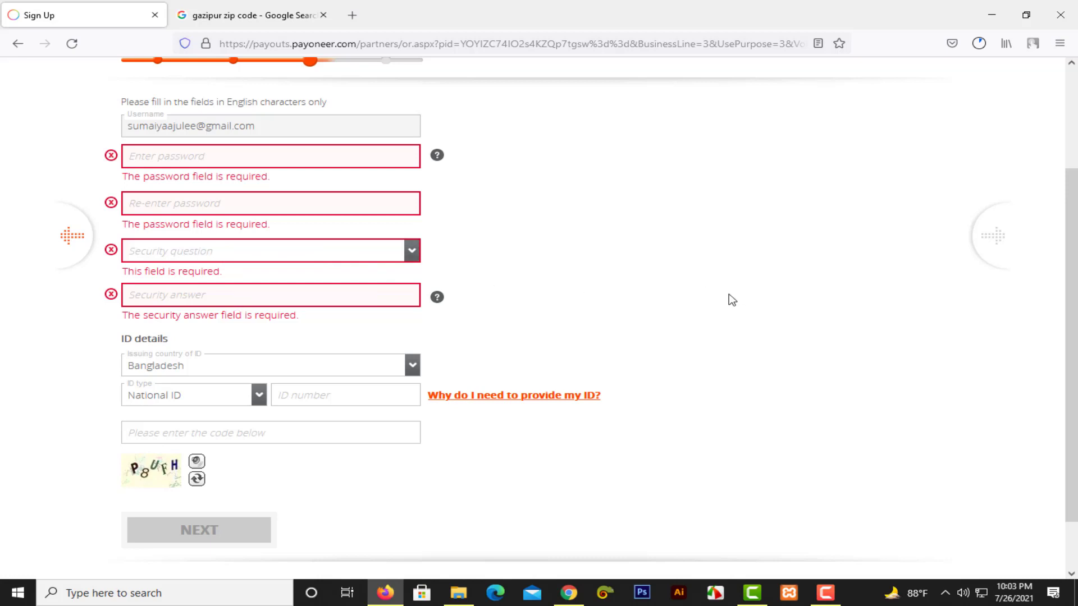
Set the ID type to National ID, enter the national ID number and continue.
{"action": "scroll", "coordinate": [224, 303], "scroll_direction": "down", "scroll_amount": 2}
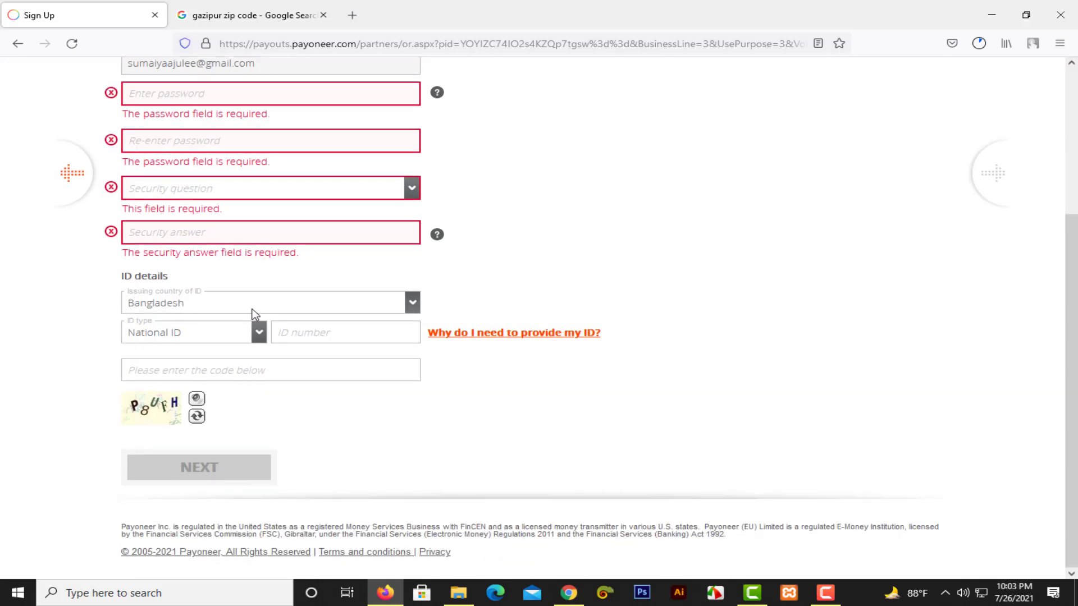
{"action": "left_click", "coordinate": [198, 337]}
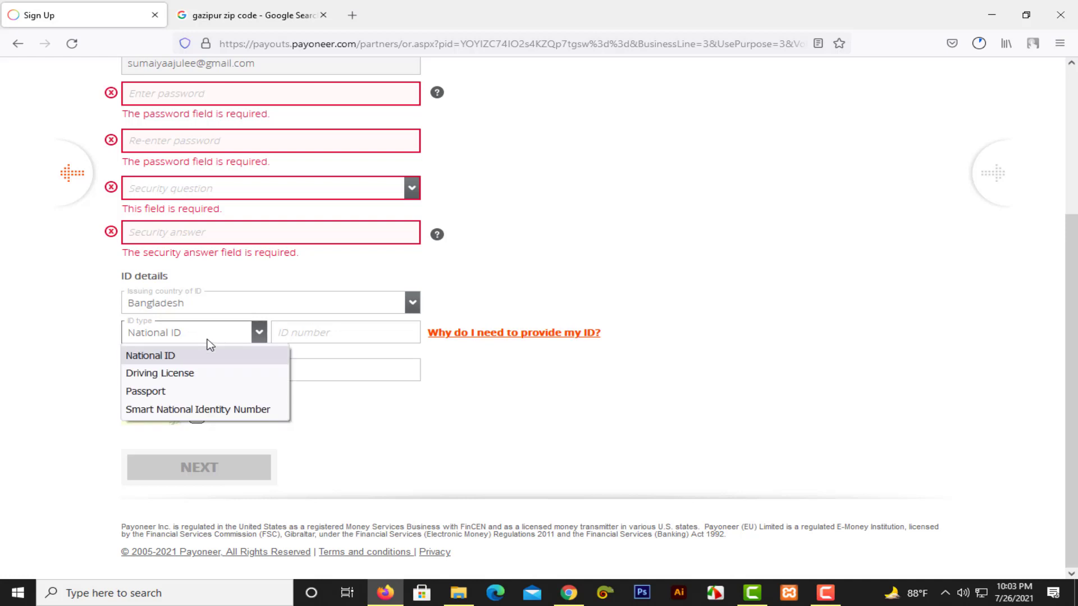
{"action": "key", "text": "Escape"}
{"action": "key", "text": "Down"}
{"action": "key", "text": "Down"}
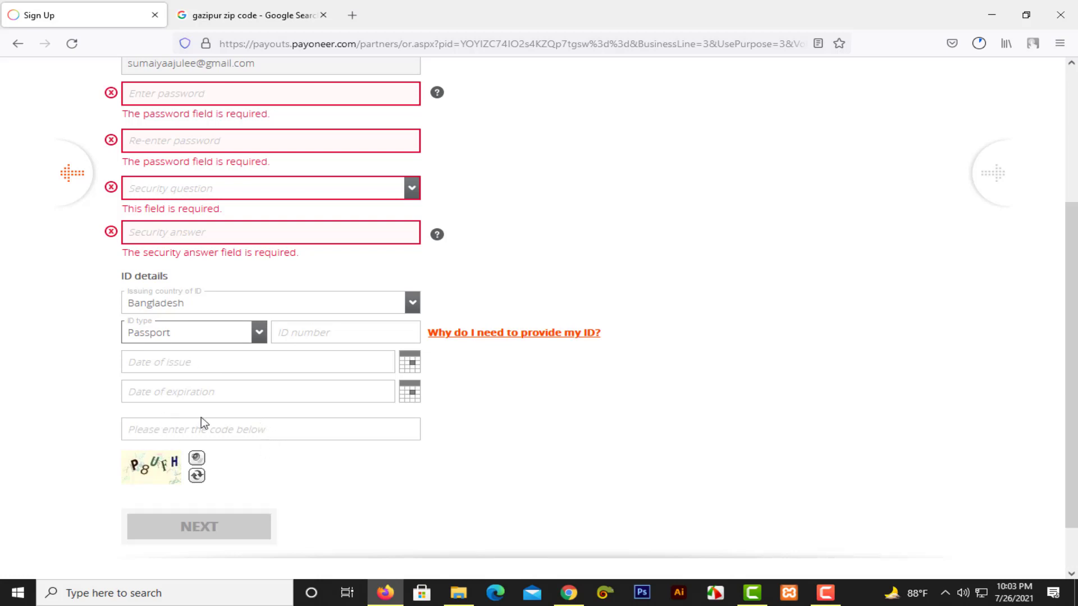
{"action": "left_click", "coordinate": [290, 337]}
{"action": "left_click", "coordinate": [215, 377]}
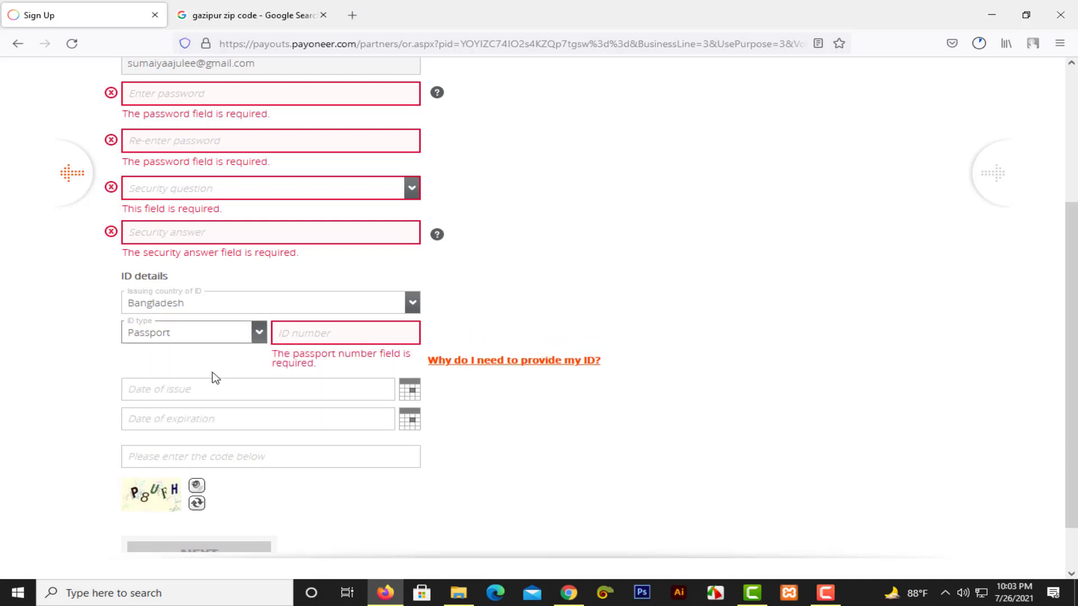
{"action": "left_click", "coordinate": [210, 337]}
{"action": "left_click", "coordinate": [193, 357]}
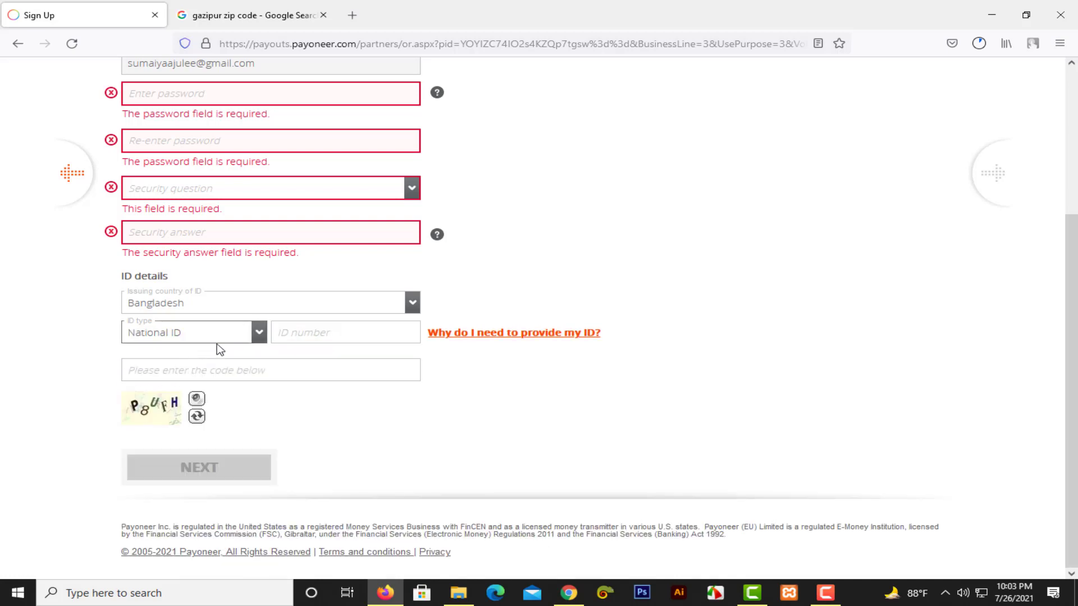
{"action": "left_click", "coordinate": [294, 333]}
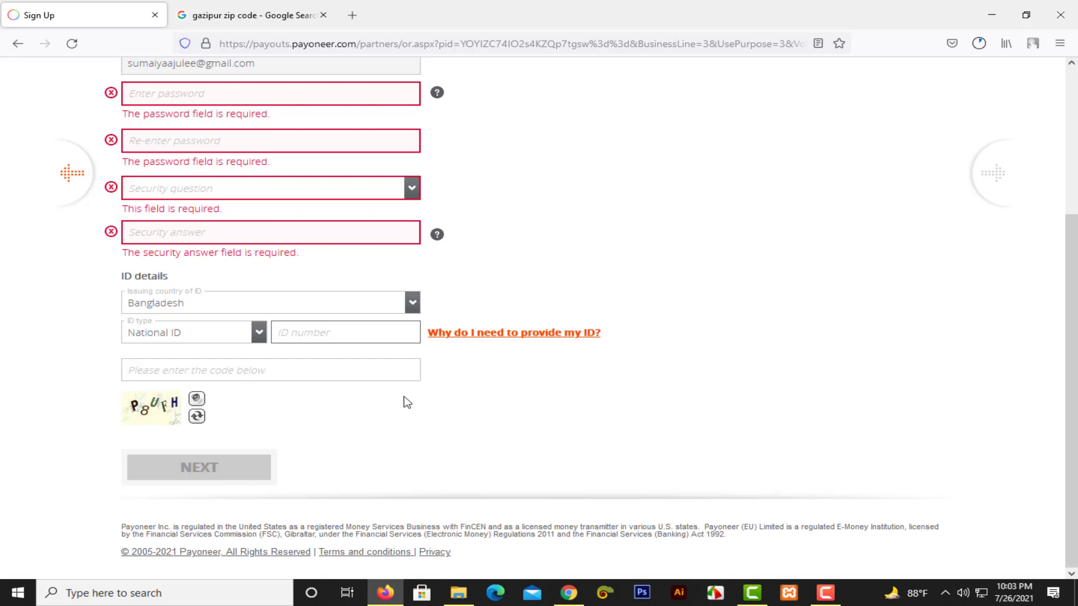
{"action": "scroll", "coordinate": [393, 365], "scroll_direction": "up", "scroll_amount": 2}
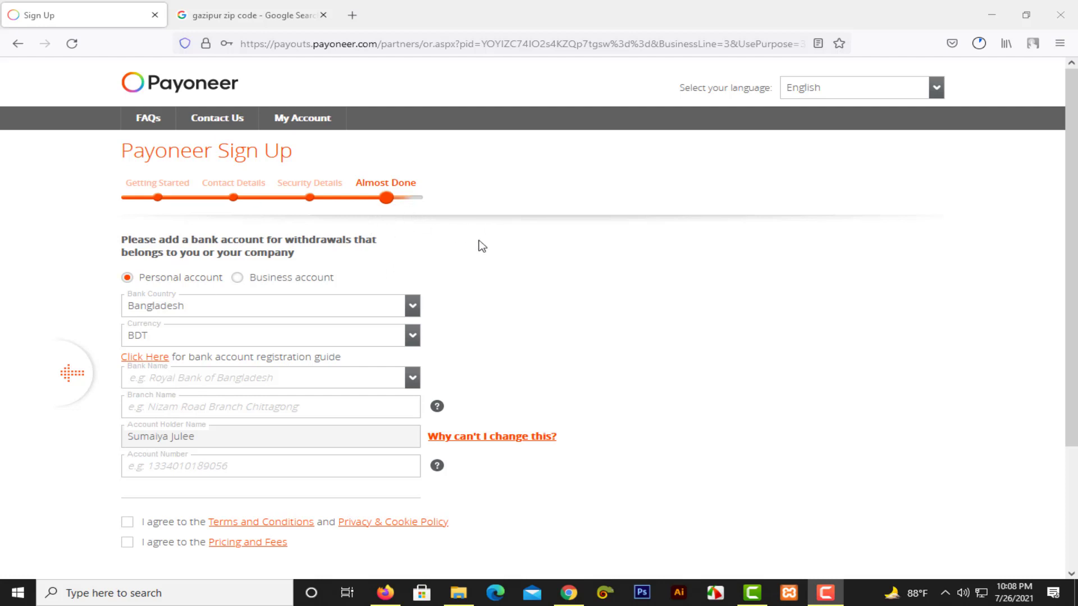
{"action": "scroll", "coordinate": [480, 245], "scroll_direction": "down", "scroll_amount": 2}
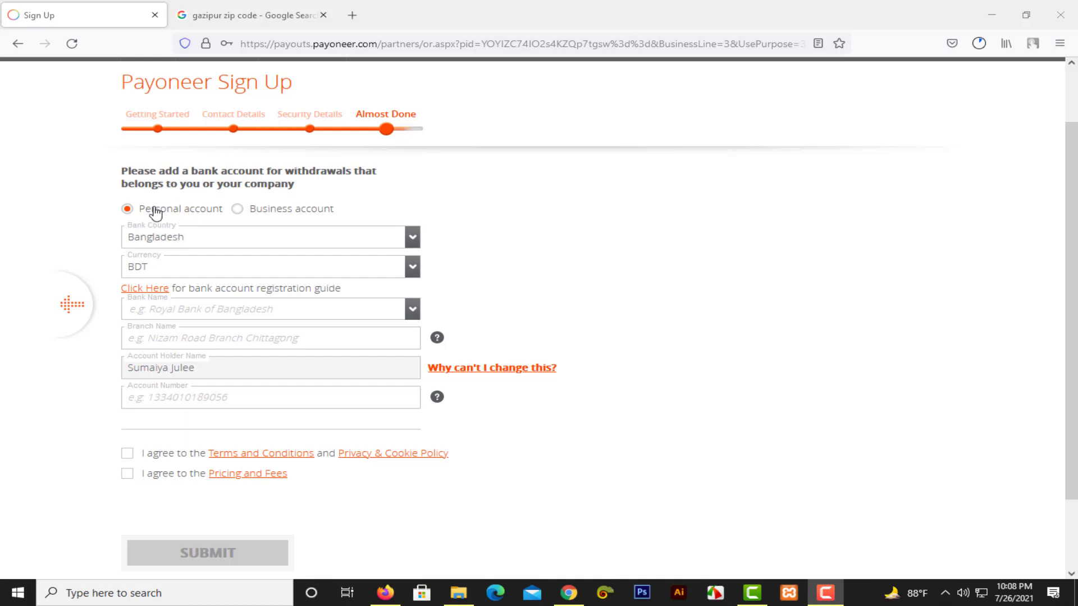
{"action": "left_click", "coordinate": [277, 213]}
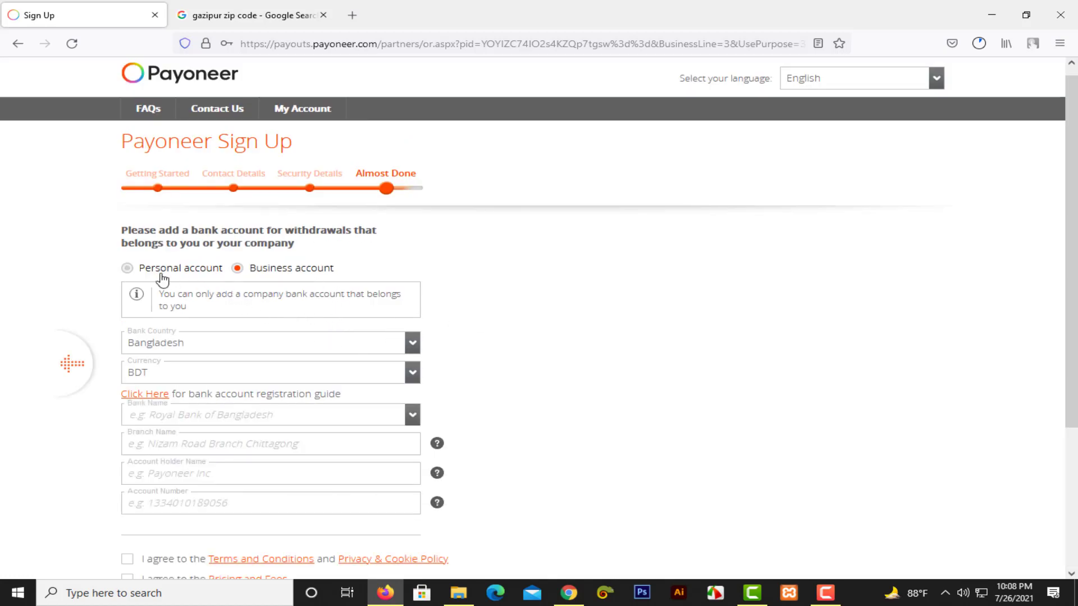
{"action": "scroll", "coordinate": [342, 326], "scroll_direction": "down", "scroll_amount": 2}
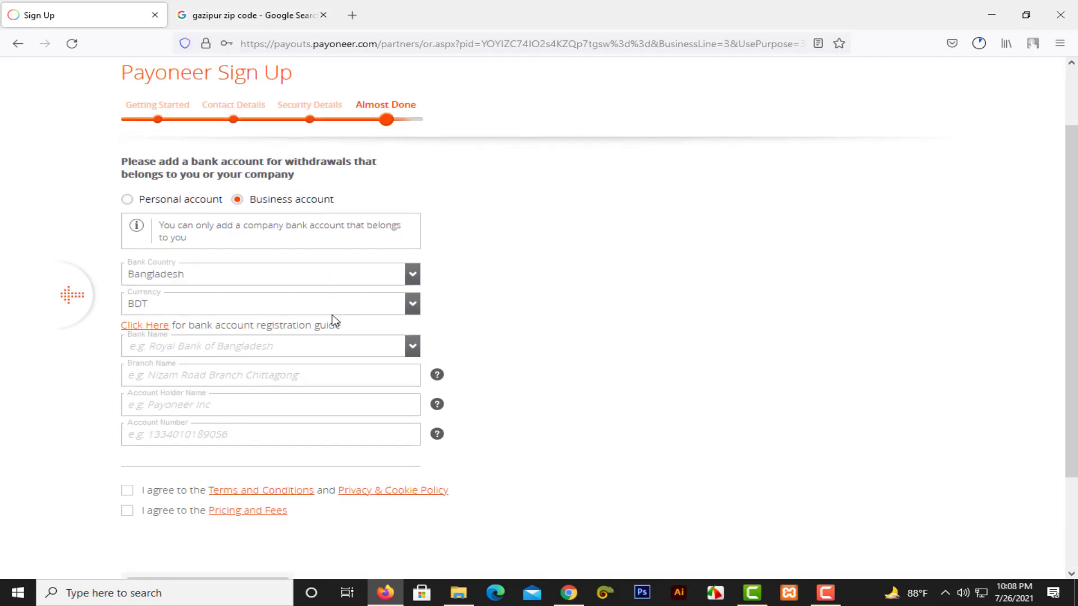
{"action": "left_click", "coordinate": [162, 199]}
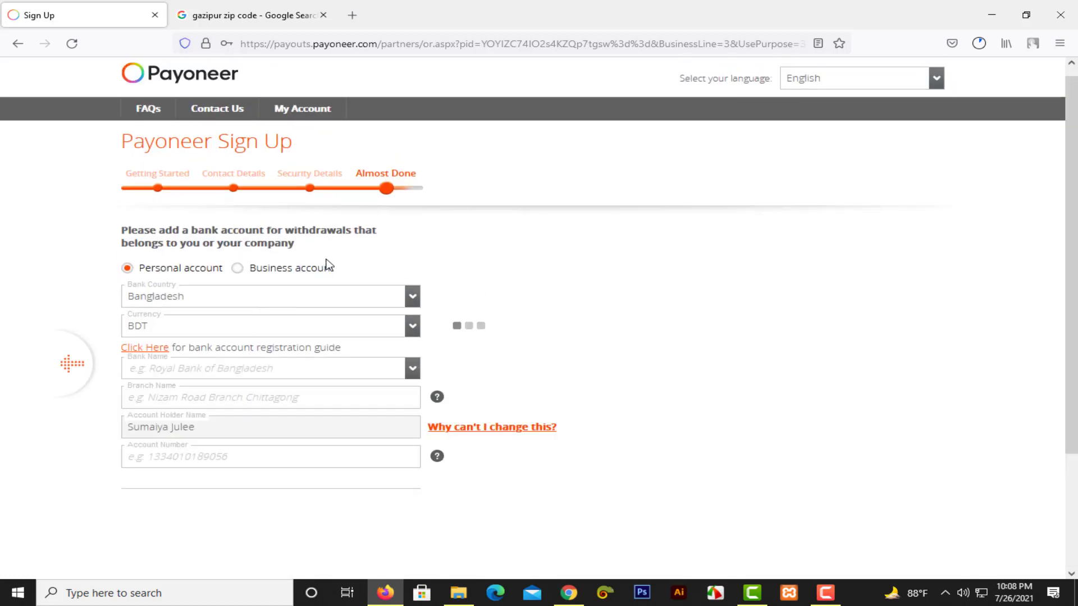
{"action": "scroll", "coordinate": [325, 265], "scroll_direction": "down", "scroll_amount": 2}
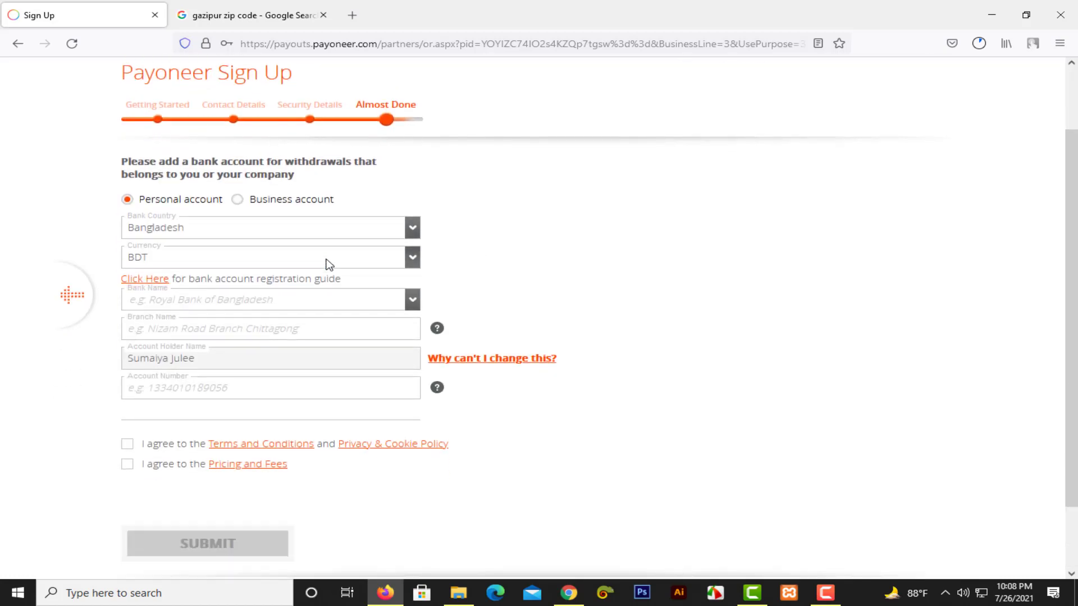
{"action": "left_click", "coordinate": [206, 229]}
Keep Bangladesh as the bank country and tick the Terms and Conditions and Pricing and Fees agreements.
{"action": "left_click", "coordinate": [204, 228]}
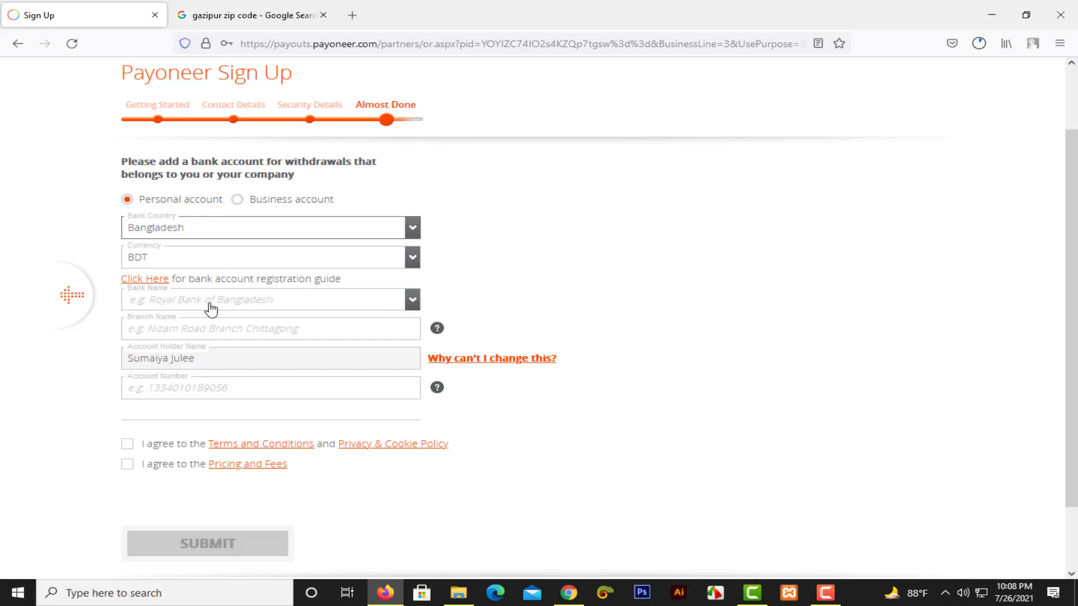
{"action": "left_click", "coordinate": [373, 304]}
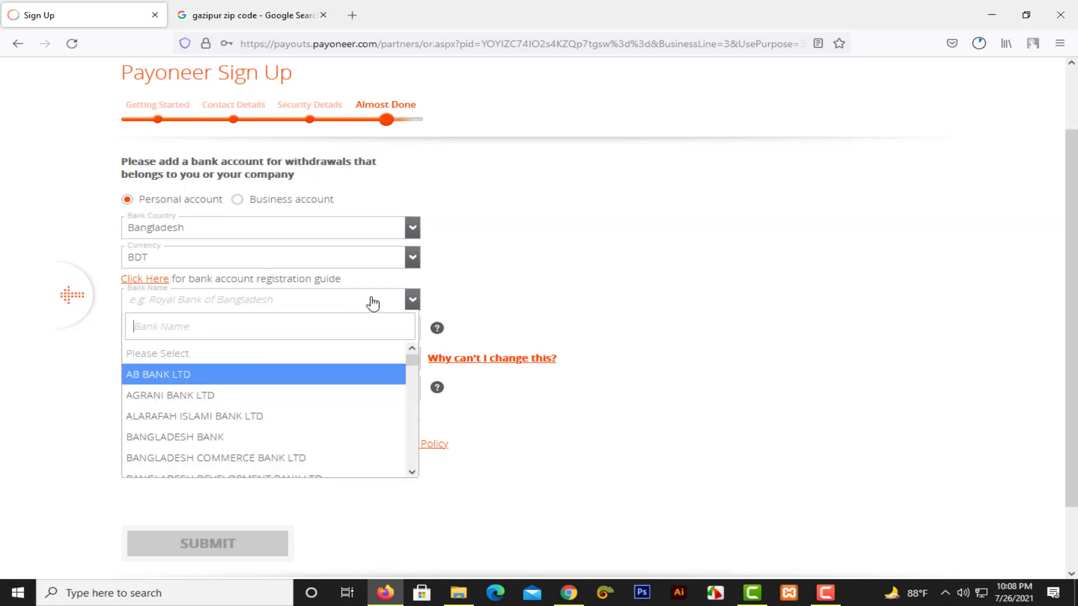
{"action": "left_click", "coordinate": [373, 303]}
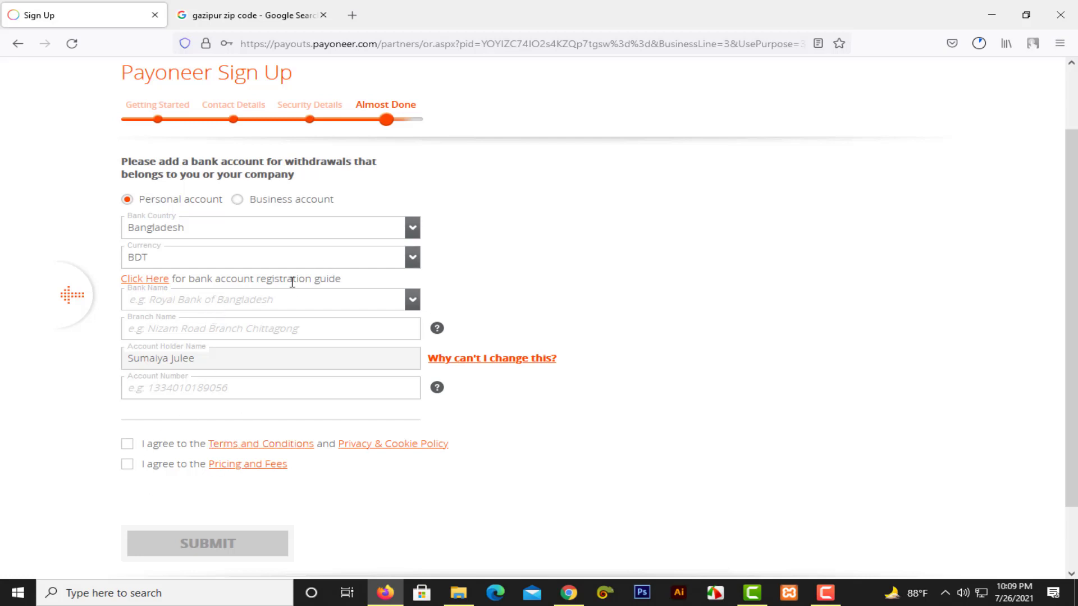
{"action": "left_click", "coordinate": [128, 447]}
{"action": "left_click", "coordinate": [129, 466]}
{"action": "scroll", "coordinate": [382, 379], "scroll_direction": "down", "scroll_amount": 2}
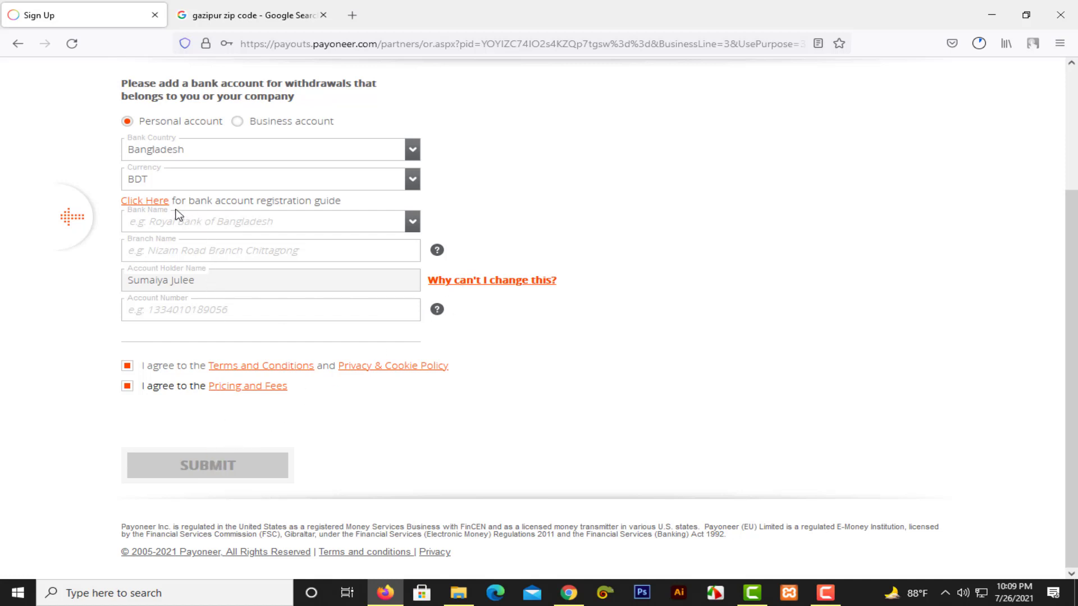
Search 'MID', choose MIDLAND BANK LIMITED, and toggle the Pricing and Fees agreement.
{"action": "left_click", "coordinate": [208, 229]}
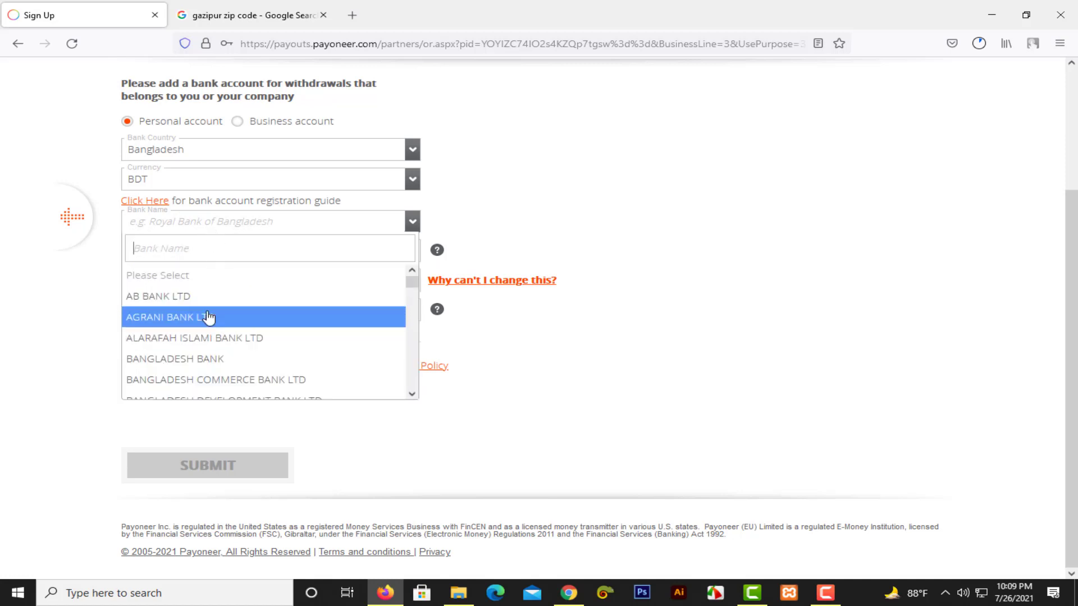
{"action": "type", "text": "M"}
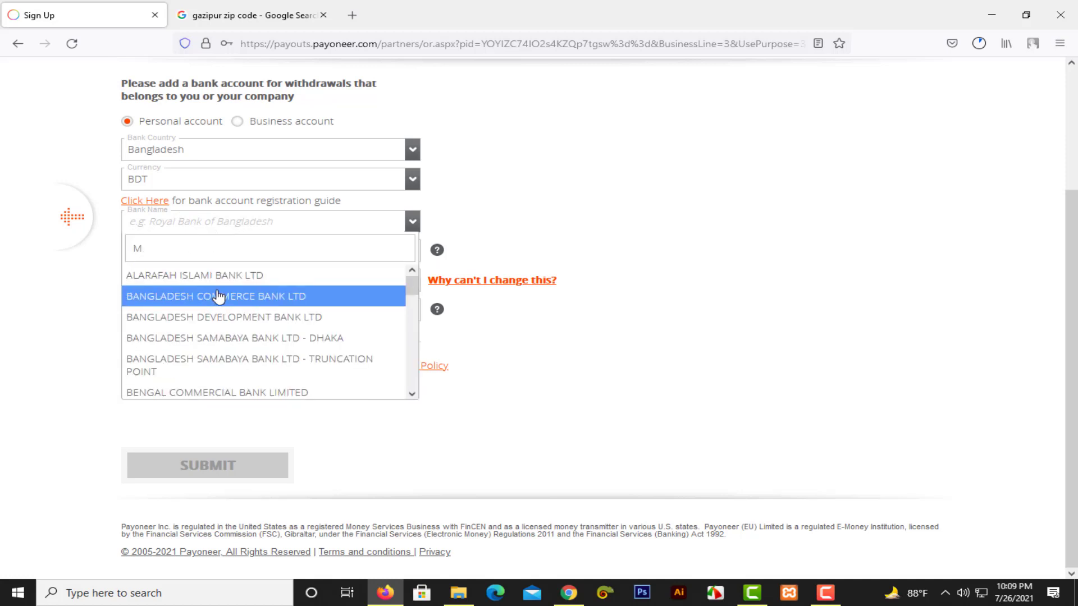
{"action": "type", "text": "ID"}
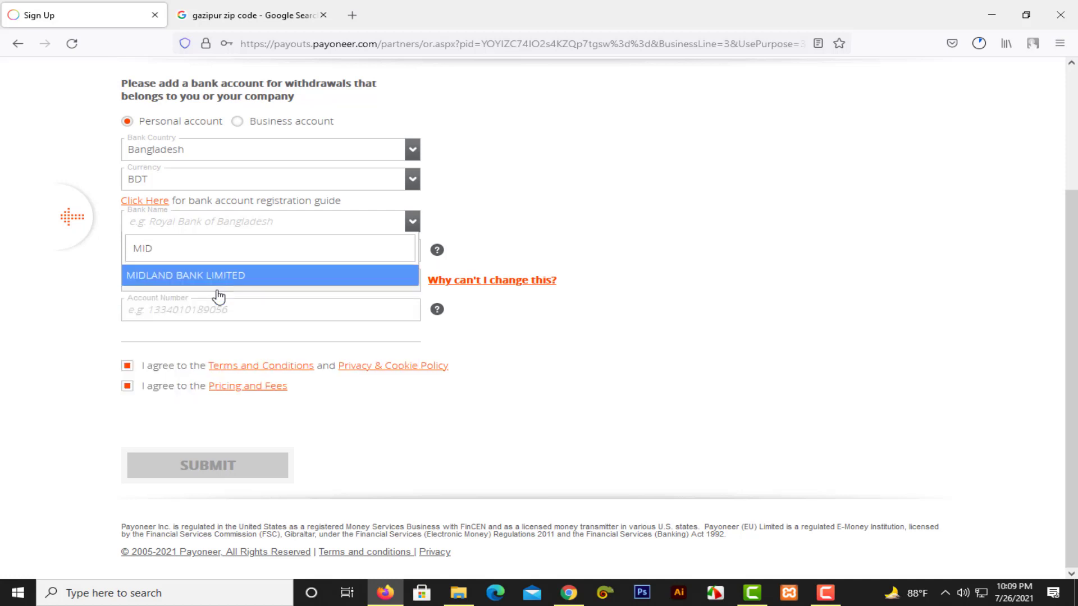
{"action": "left_click", "coordinate": [248, 275]}
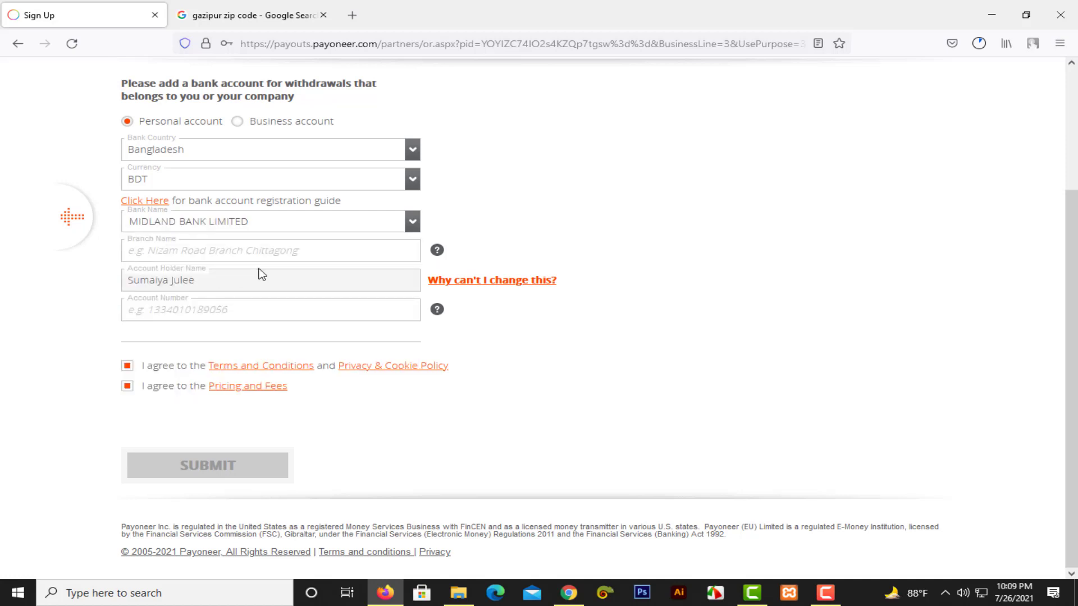
{"action": "left_click", "coordinate": [127, 386]}
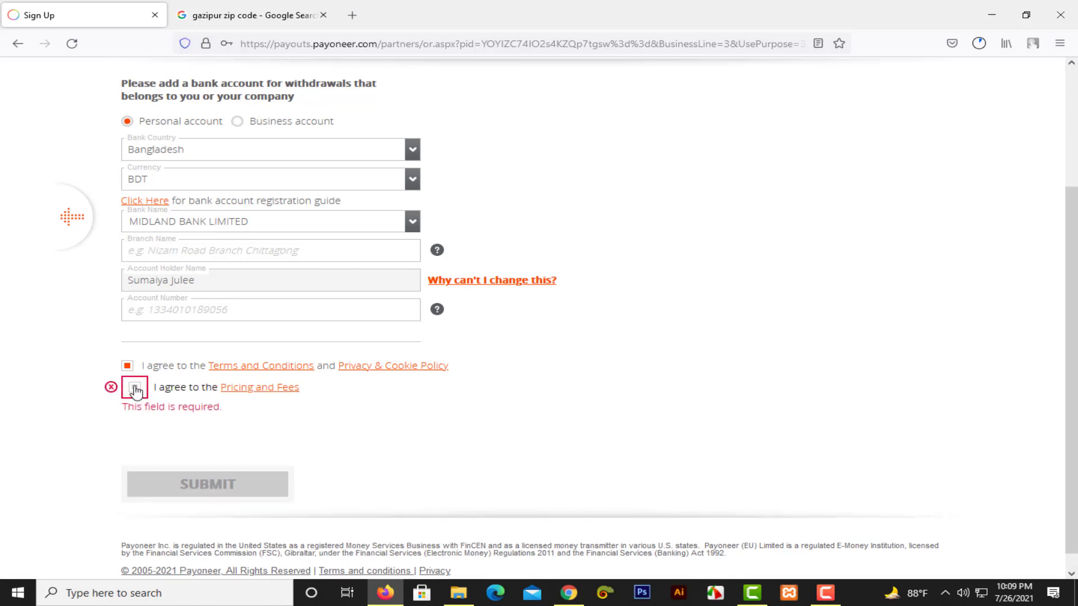
{"action": "left_click", "coordinate": [135, 388]}
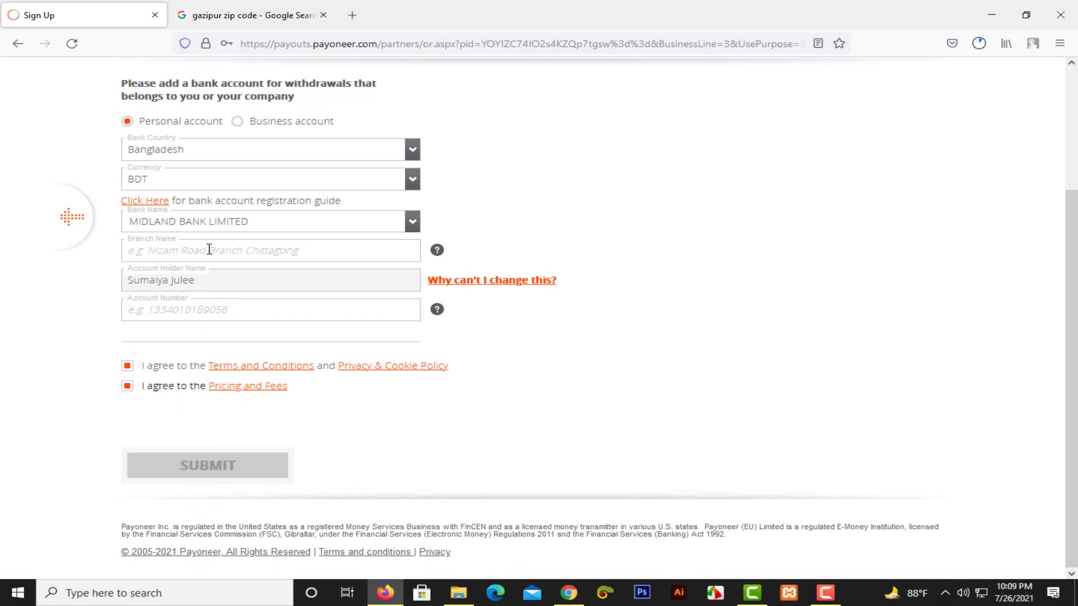
Enter BANANI as the branch name and fill in the bank account number.
{"action": "left_click", "coordinate": [258, 253]}
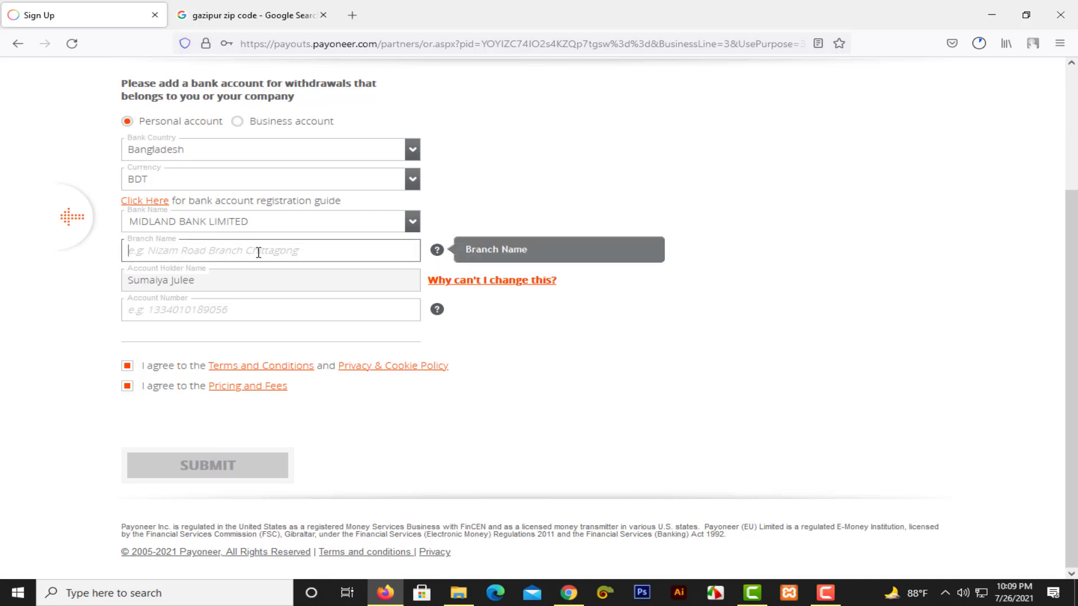
{"action": "type", "text": "BA"}
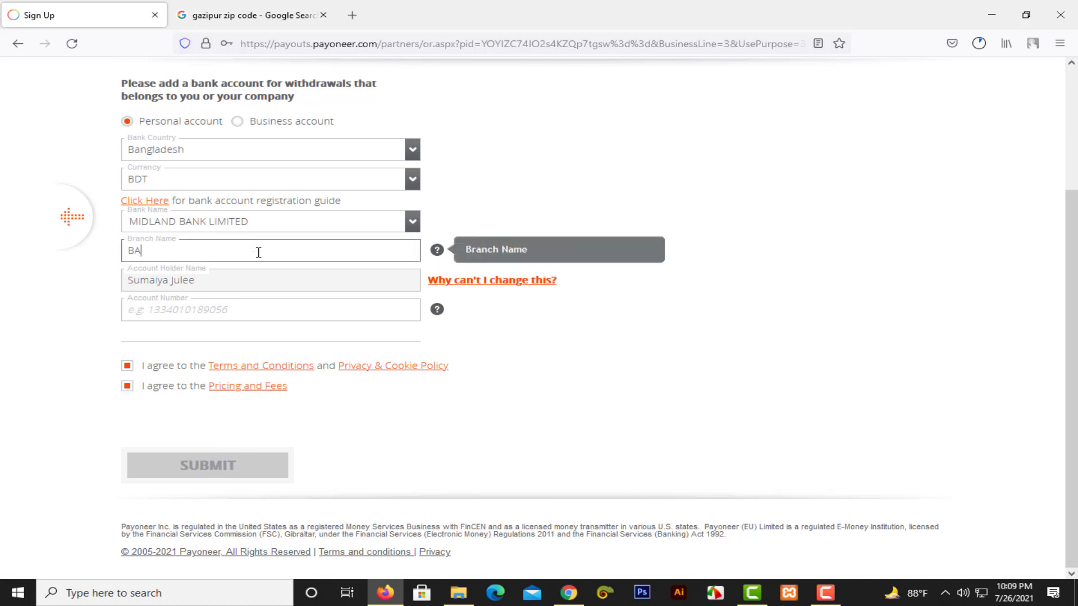
{"action": "type", "text": "NANI"}
{"action": "left_click", "coordinate": [611, 353]}
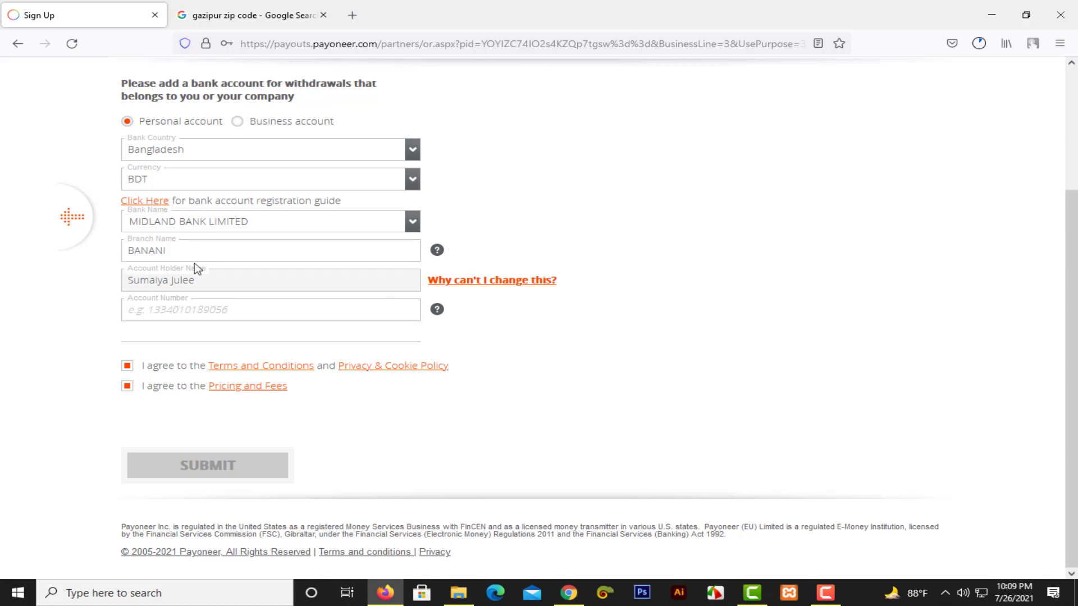
{"action": "left_click", "coordinate": [196, 310]}
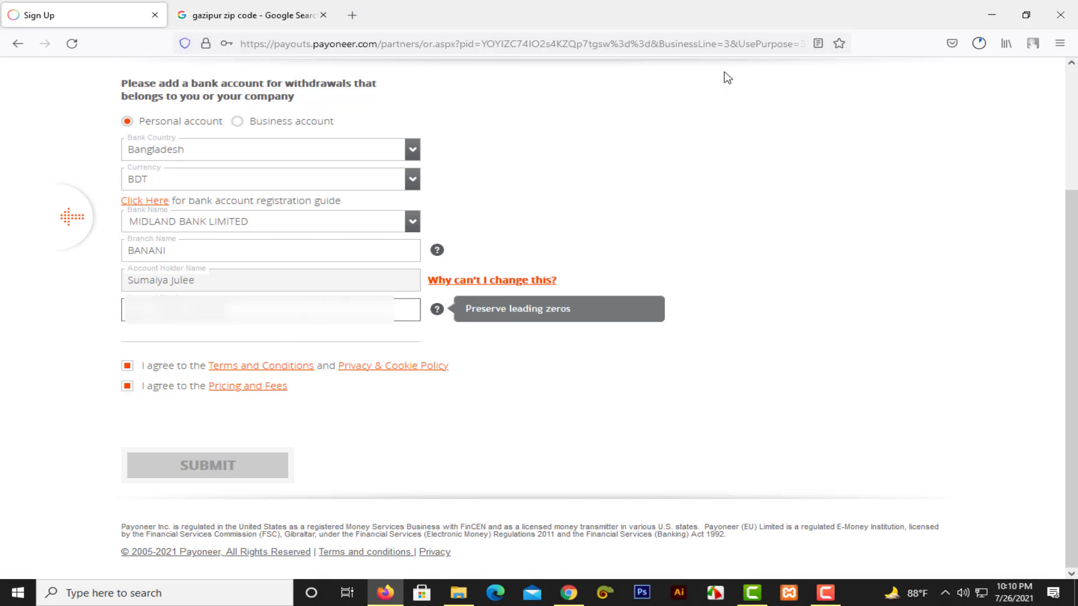
{"action": "left_click", "coordinate": [750, 74]}
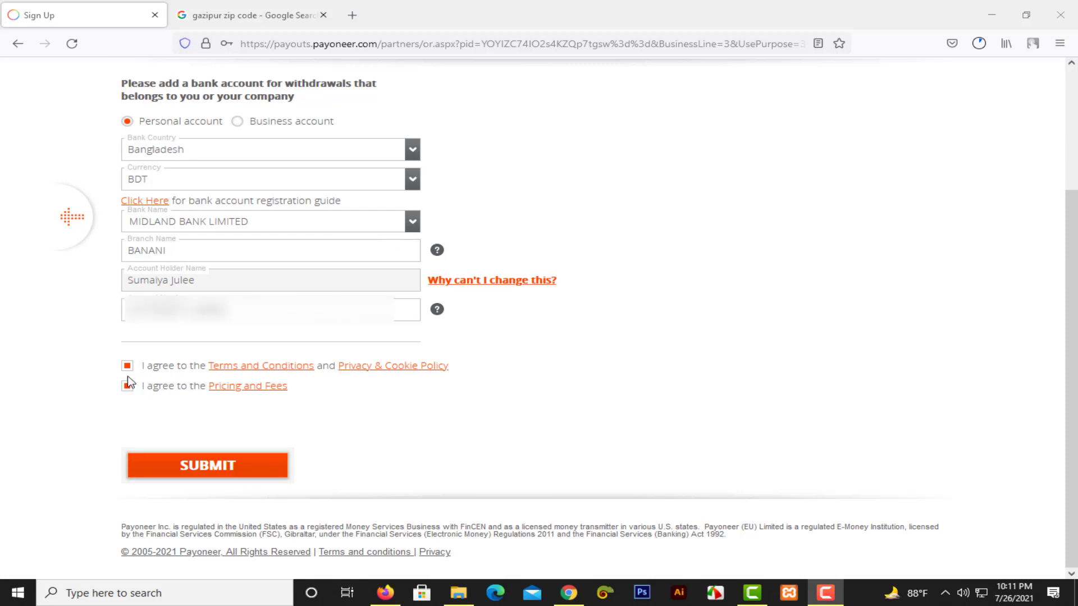
Submit the completed sign-up form and sign in to the new Payoneer account.
{"action": "left_click", "coordinate": [234, 470]}
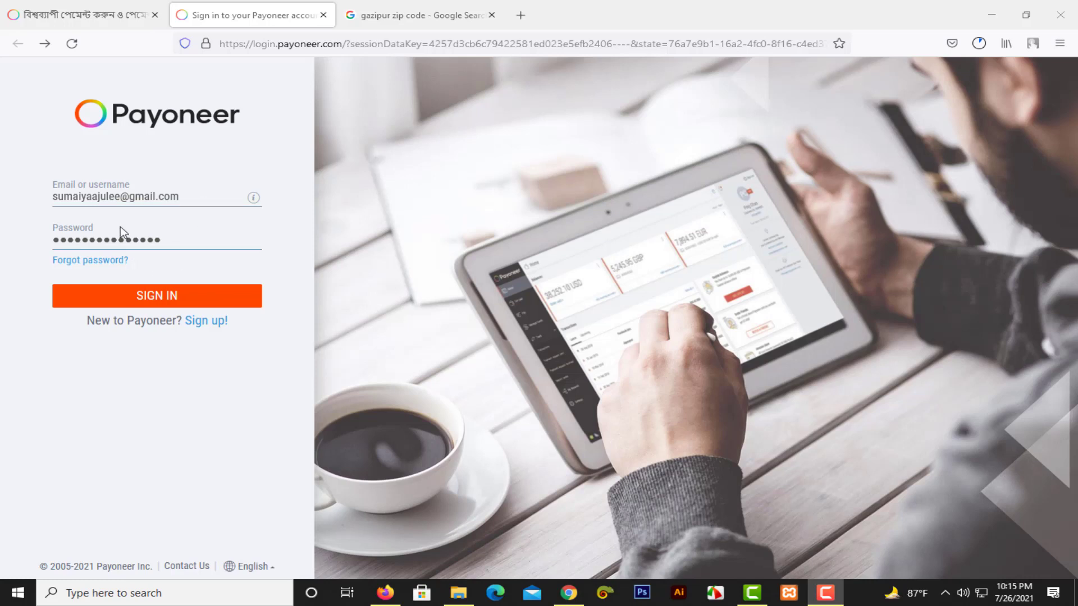
{"action": "left_click", "coordinate": [170, 298]}
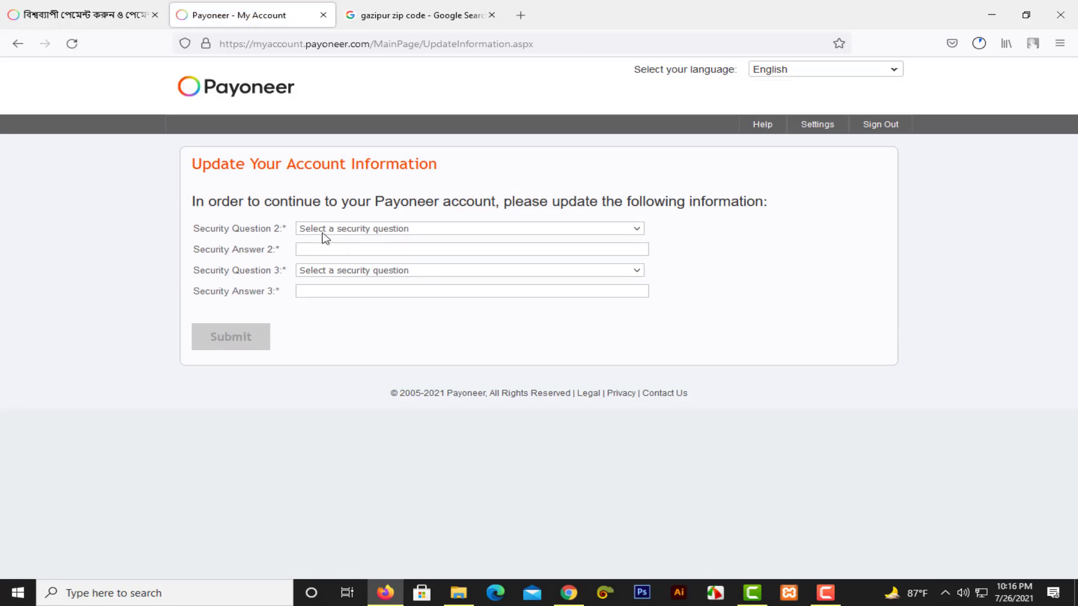
Look through the security question 2 and 3 choices and begin the second answer.
{"action": "left_click", "coordinate": [344, 230]}
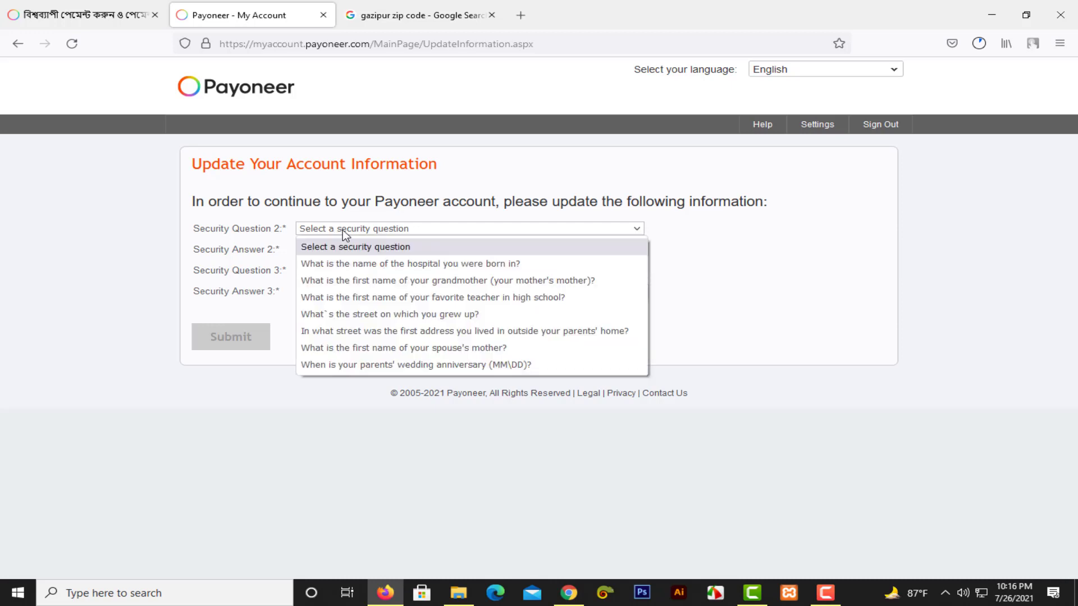
{"action": "left_click", "coordinate": [721, 242]}
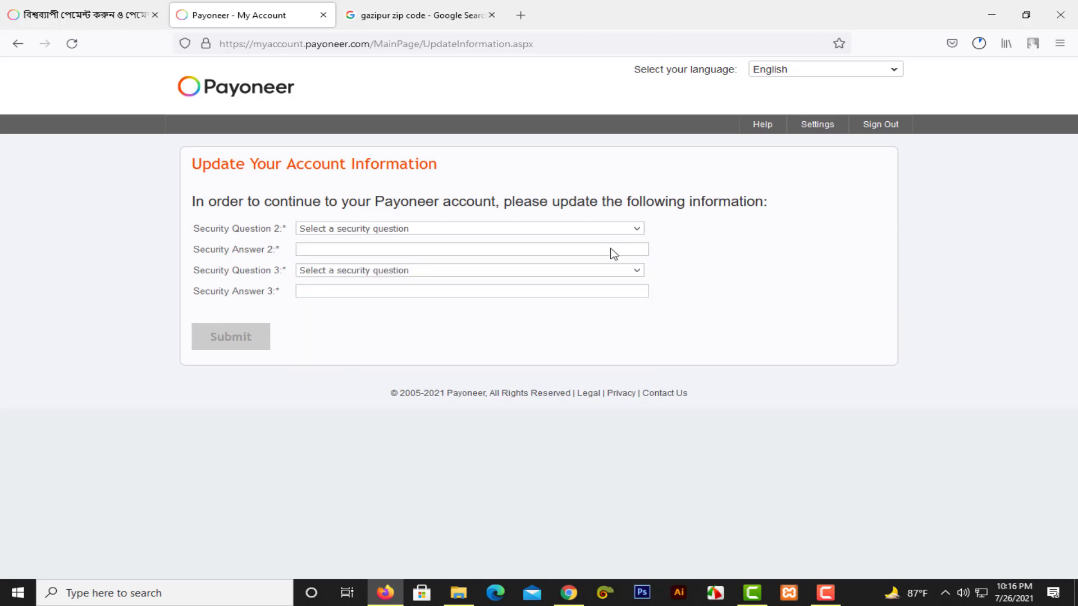
{"action": "left_click", "coordinate": [352, 248]}
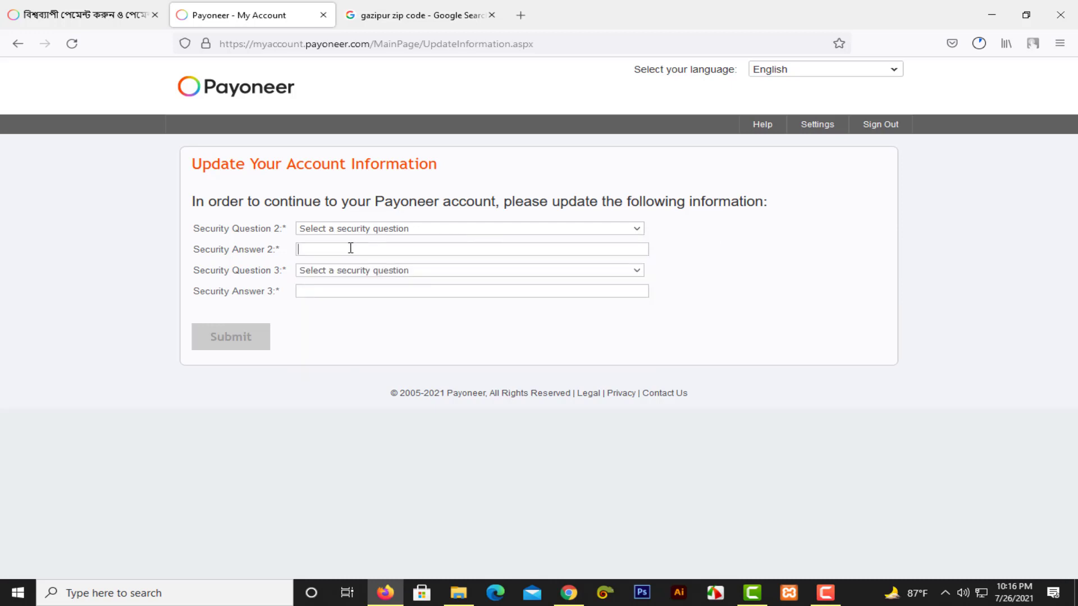
{"action": "left_click", "coordinate": [402, 271]}
{"action": "left_click", "coordinate": [724, 280]}
{"action": "left_click_drag", "start_coordinate": [285, 272], "coordinate": [276, 273]}
{"action": "left_click", "coordinate": [566, 229]}
{"action": "left_click", "coordinate": [711, 247]}
Set question 2 to the favorite-teacher question and question 3 to father's birth town.
{"action": "left_click", "coordinate": [391, 229]}
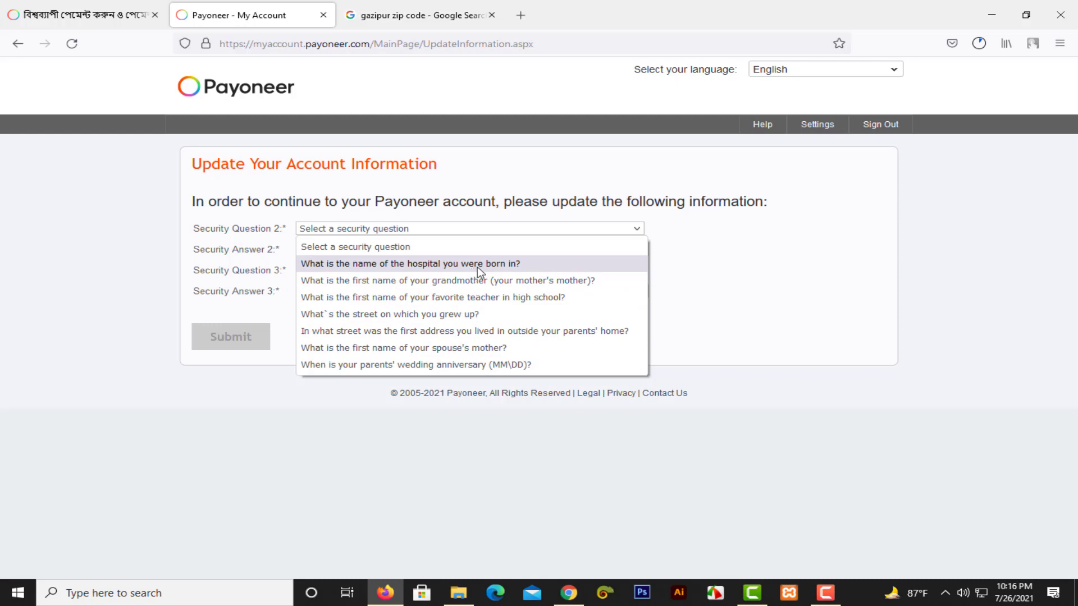
{"action": "left_click", "coordinate": [517, 302]}
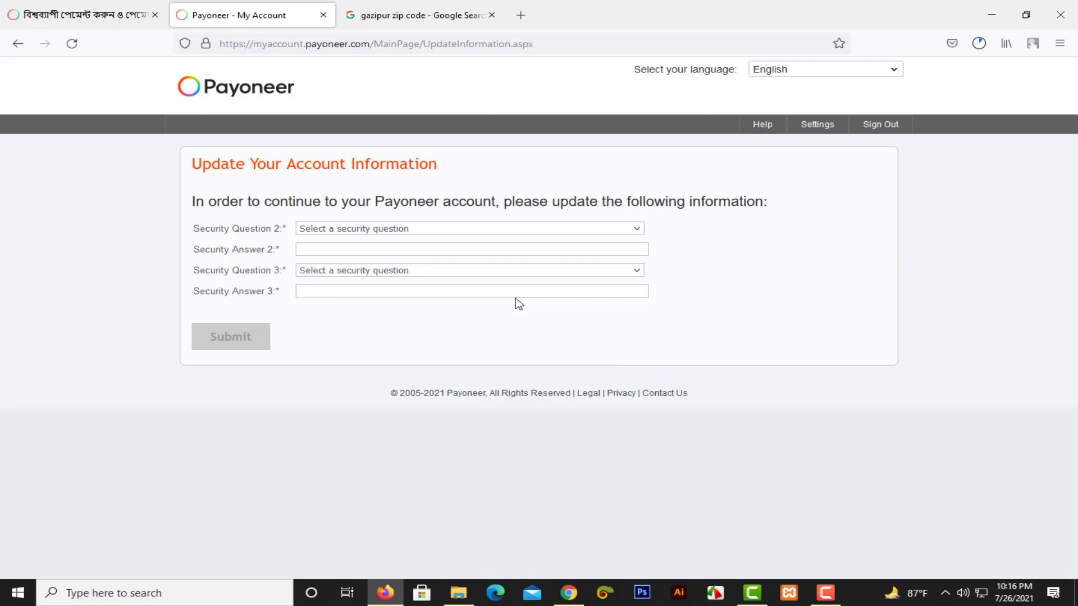
{"action": "left_click", "coordinate": [366, 252]}
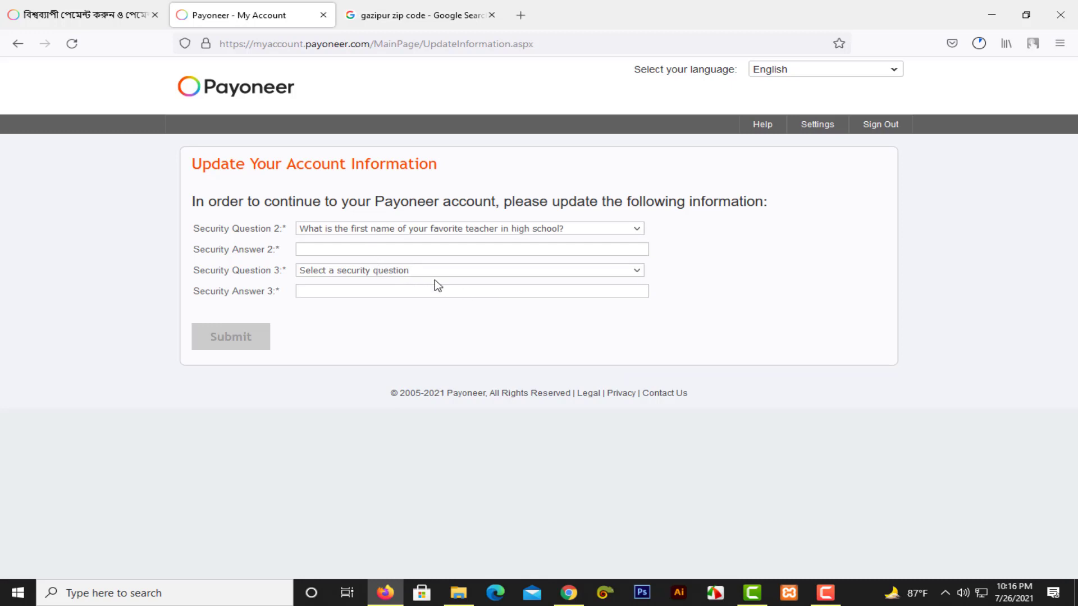
{"action": "left_click", "coordinate": [464, 272]}
{"action": "left_click", "coordinate": [444, 306]}
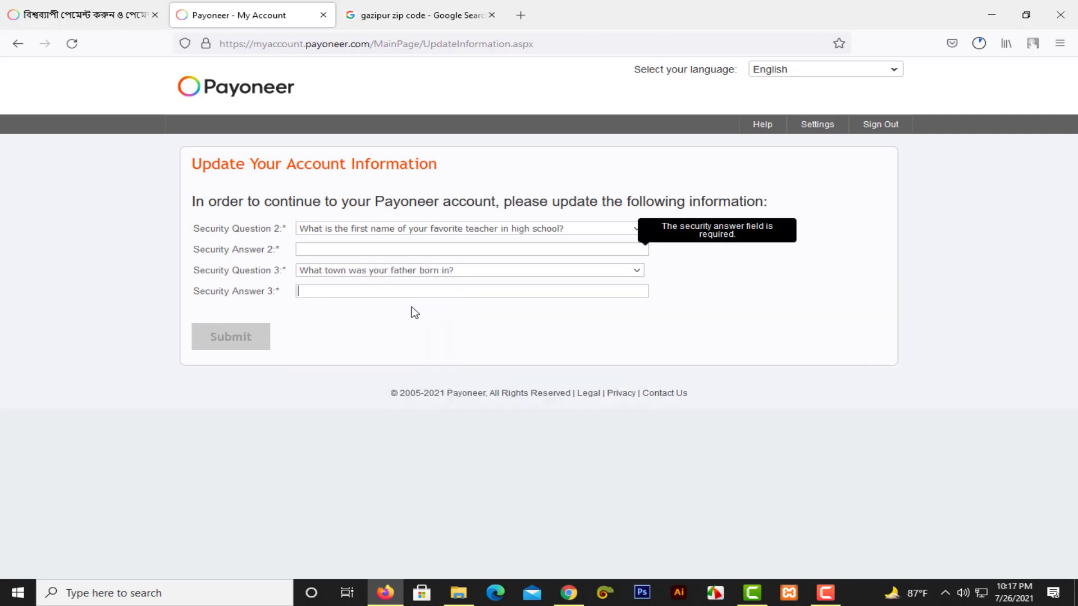
{"action": "left_click", "coordinate": [556, 231]}
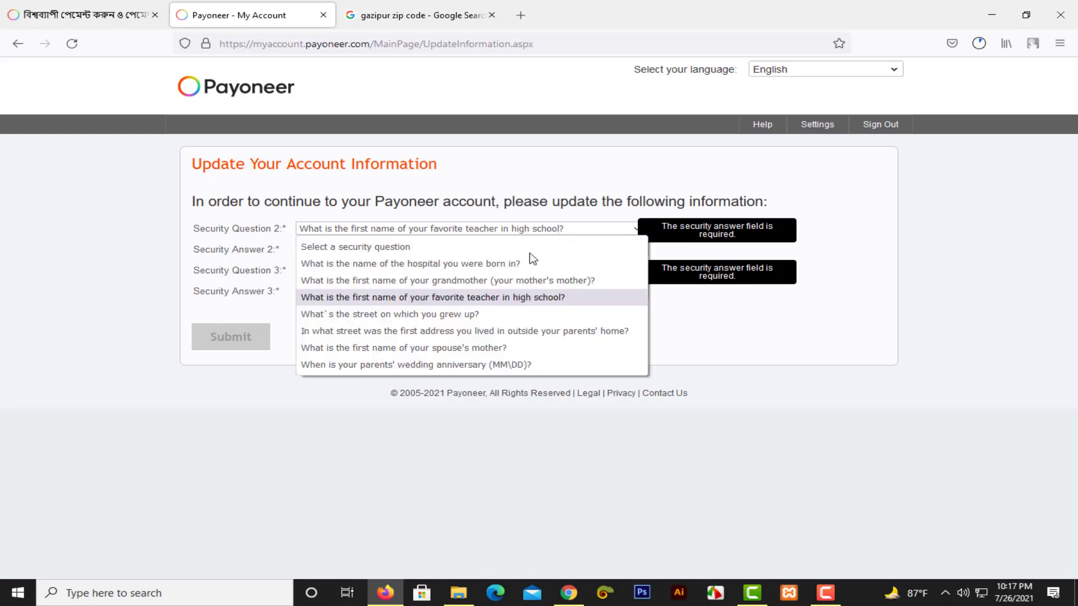
{"action": "left_click", "coordinate": [688, 325]}
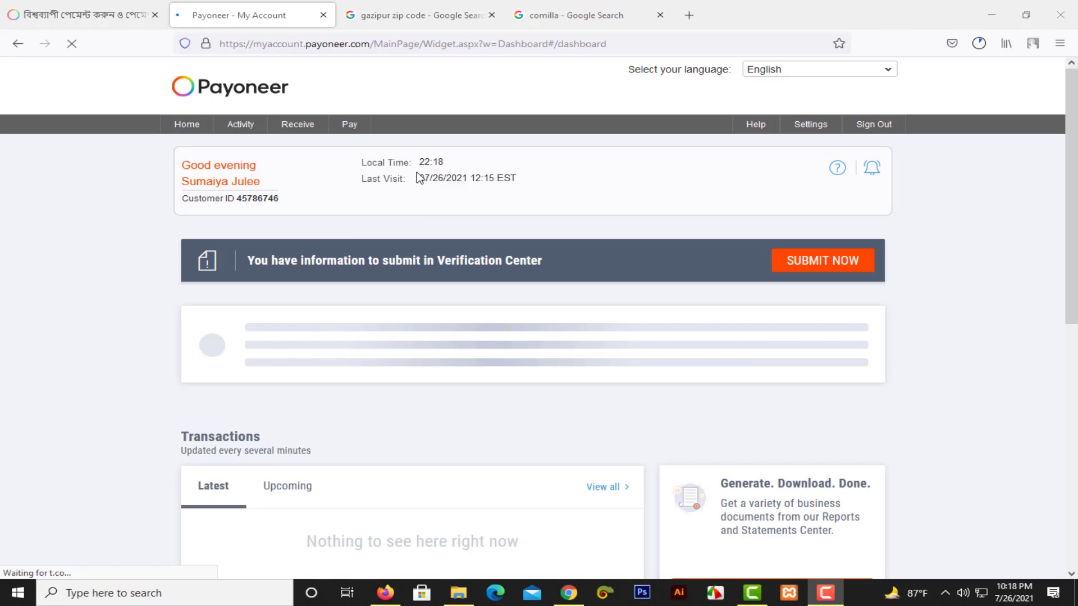
Close the product-updates announcement card lower on the dashboard with its X.
{"action": "scroll", "coordinate": [422, 178], "scroll_direction": "down", "scroll_amount": 1}
{"action": "scroll", "coordinate": [621, 265], "scroll_direction": "down", "scroll_amount": 4}
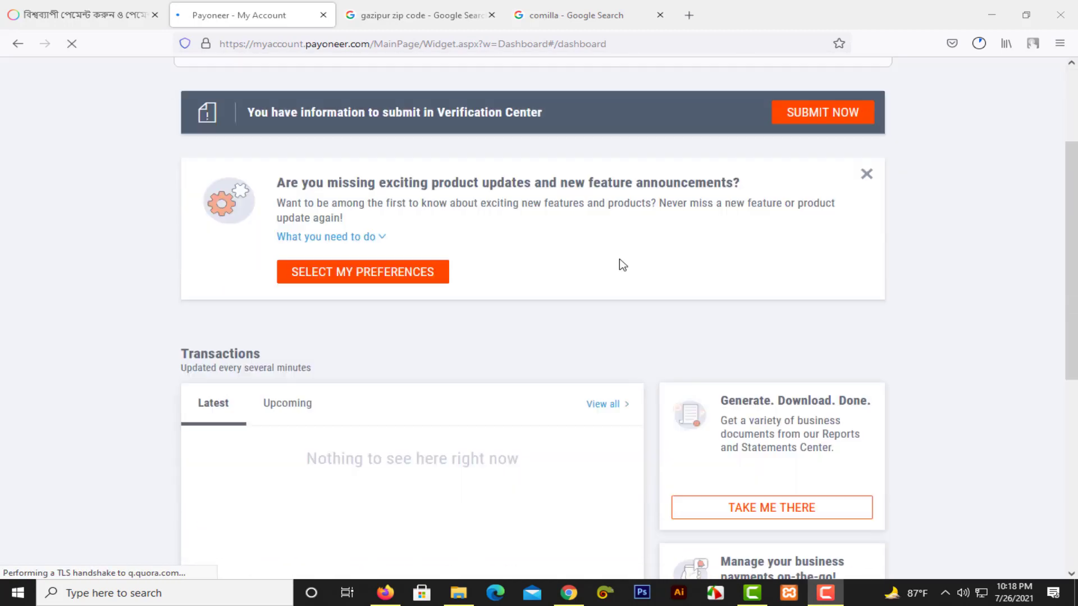
{"action": "scroll", "coordinate": [583, 232], "scroll_direction": "down", "scroll_amount": 5}
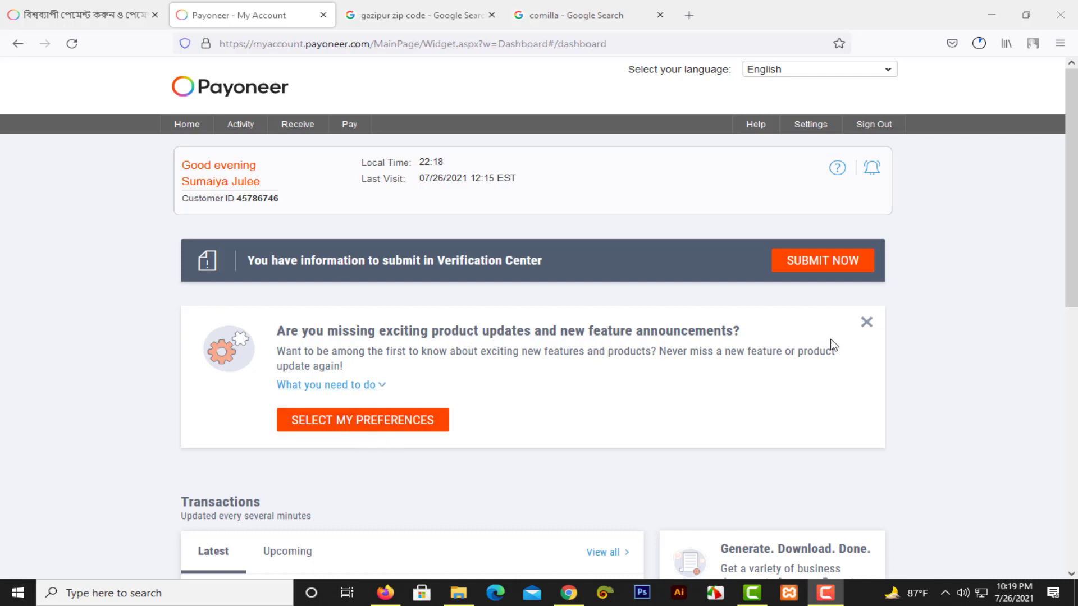
{"action": "left_click", "coordinate": [867, 327]}
{"action": "scroll", "coordinate": [555, 374], "scroll_direction": "down", "scroll_amount": 3}
{"action": "scroll", "coordinate": [555, 374], "scroll_direction": "down", "scroll_amount": 5}
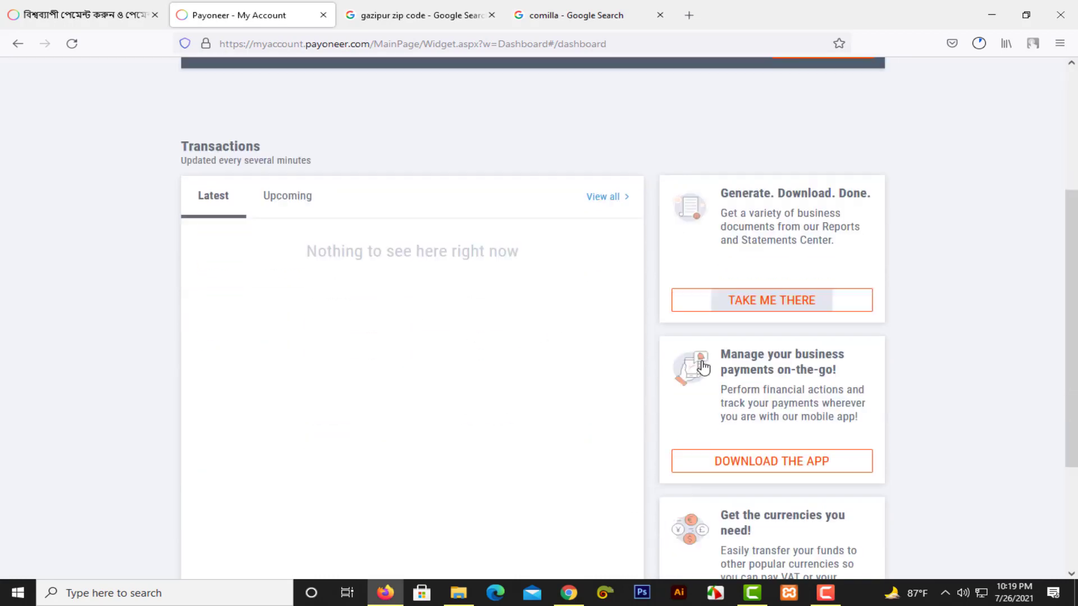
{"action": "scroll", "coordinate": [615, 381], "scroll_direction": "up", "scroll_amount": 7}
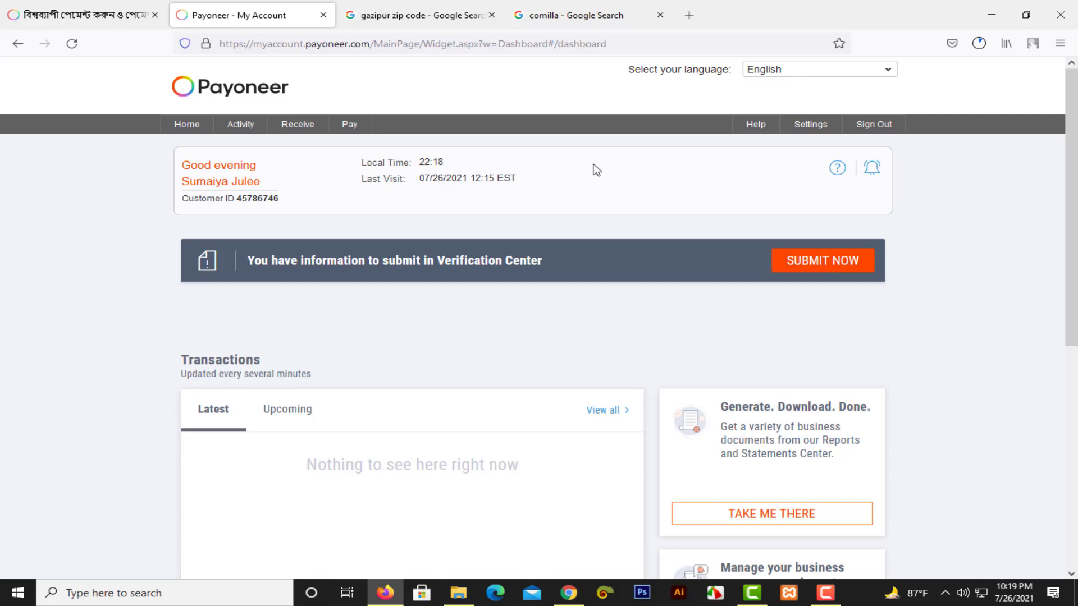
Go to the Verification Center from the banner and review the Account verification section.
{"action": "left_click", "coordinate": [833, 264]}
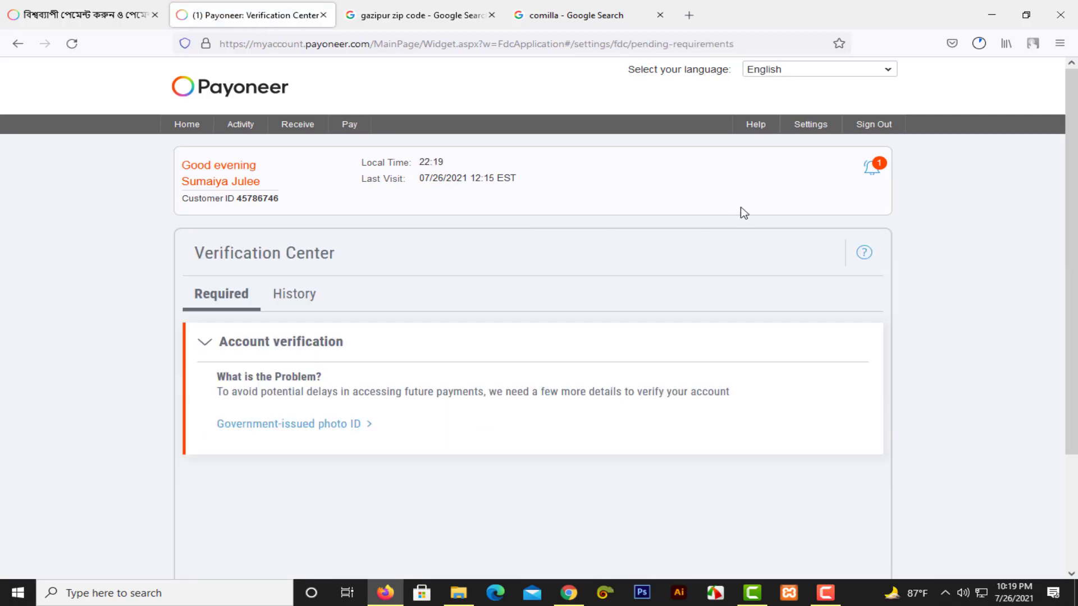
{"action": "scroll", "coordinate": [745, 214], "scroll_direction": "down", "scroll_amount": 3}
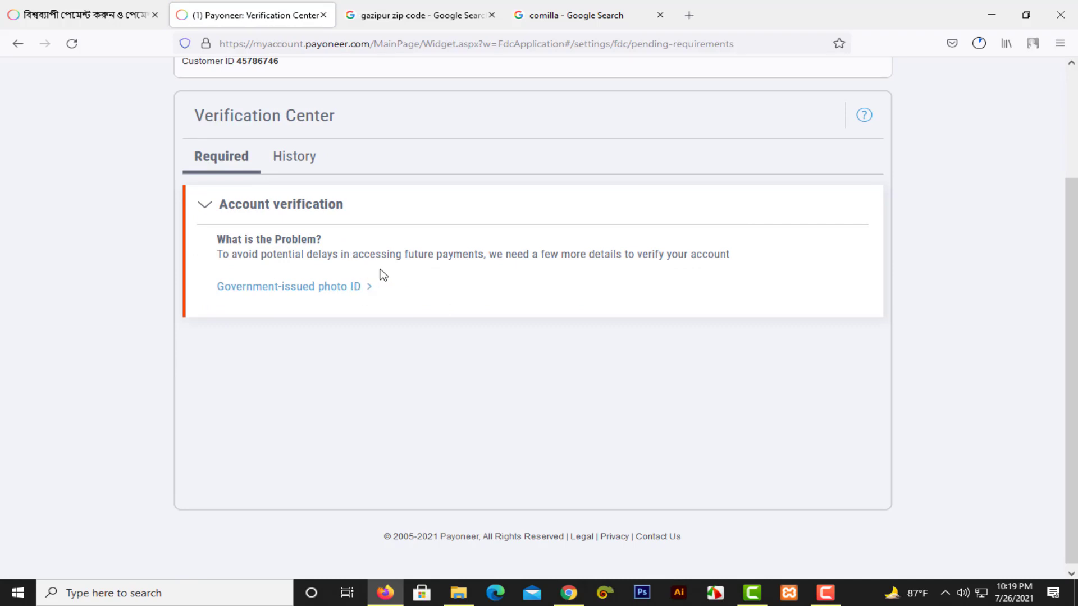
{"action": "scroll", "coordinate": [536, 278], "scroll_direction": "up", "scroll_amount": 3}
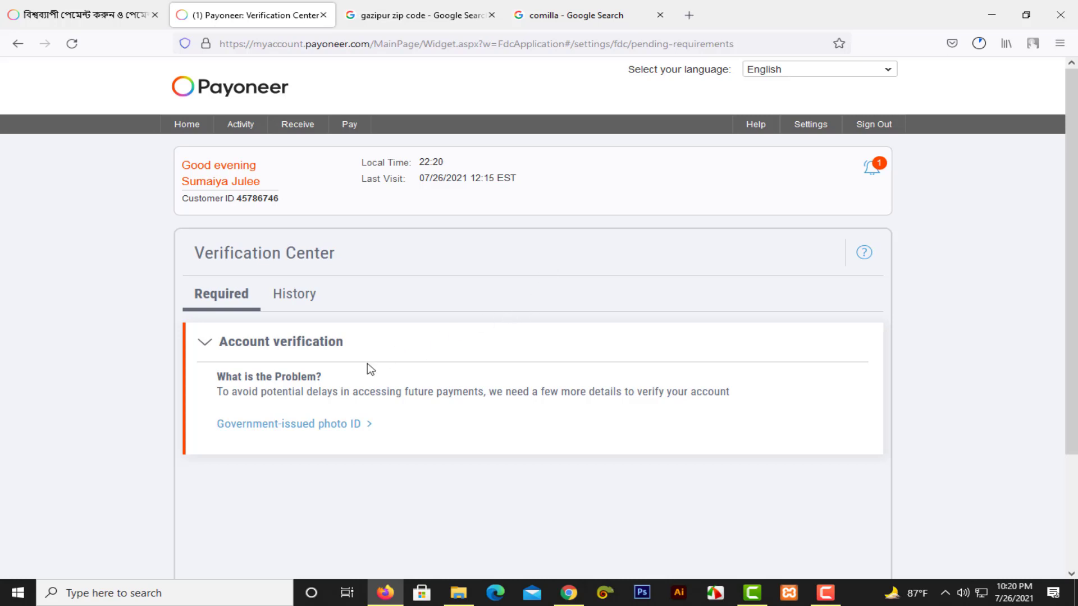
{"action": "left_click", "coordinate": [379, 353]}
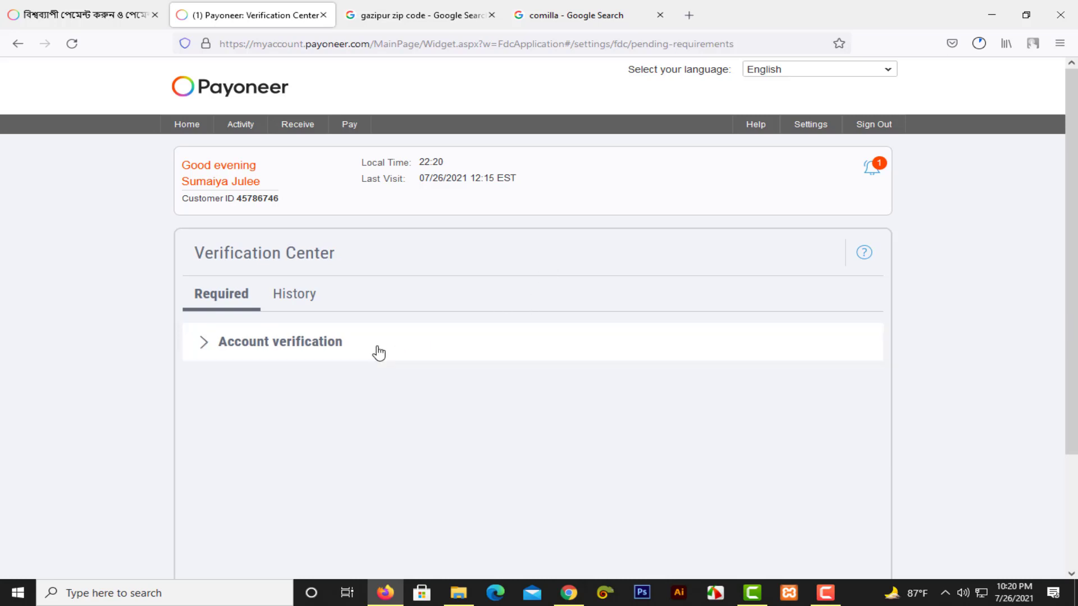
{"action": "left_click", "coordinate": [374, 354]}
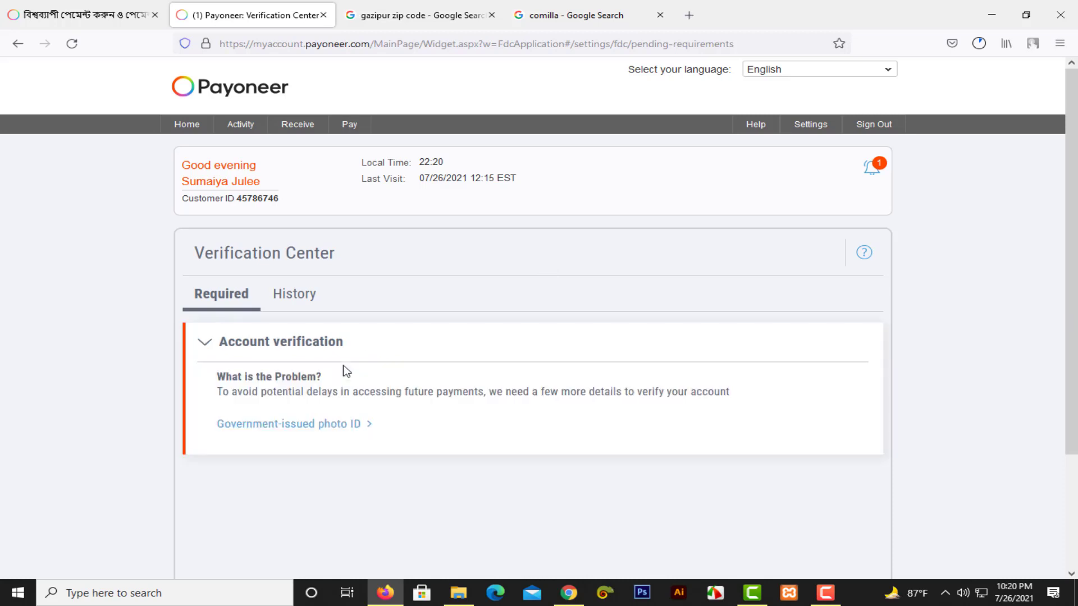
Choose Passport as the ID type and upload 1627314149280.jpg from Downloads.
{"action": "left_click", "coordinate": [309, 425]}
{"action": "scroll", "coordinate": [471, 366], "scroll_direction": "down", "scroll_amount": 4}
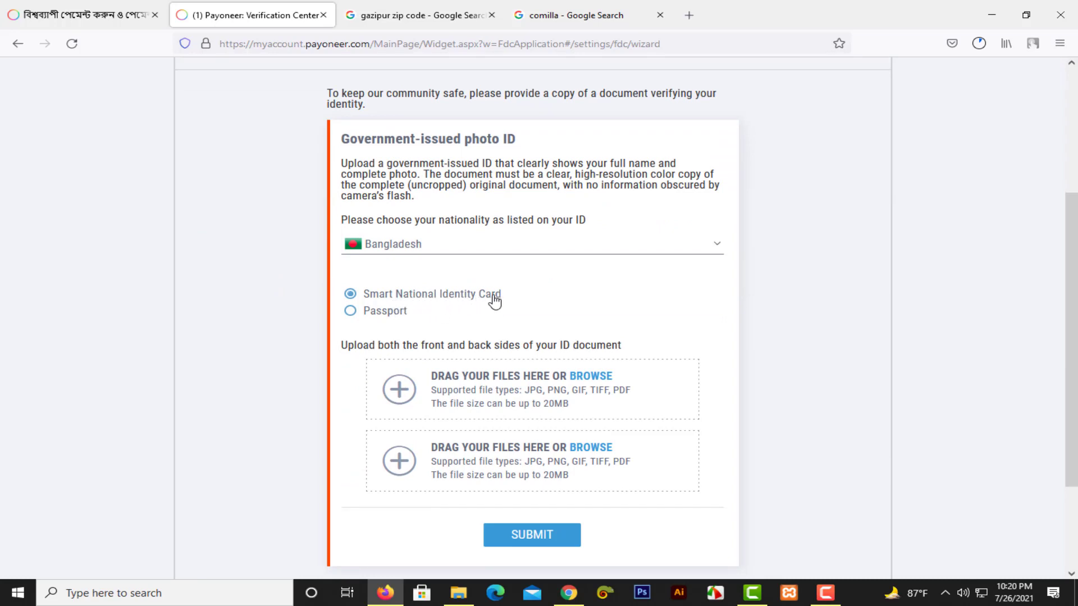
{"action": "left_click", "coordinate": [394, 314]}
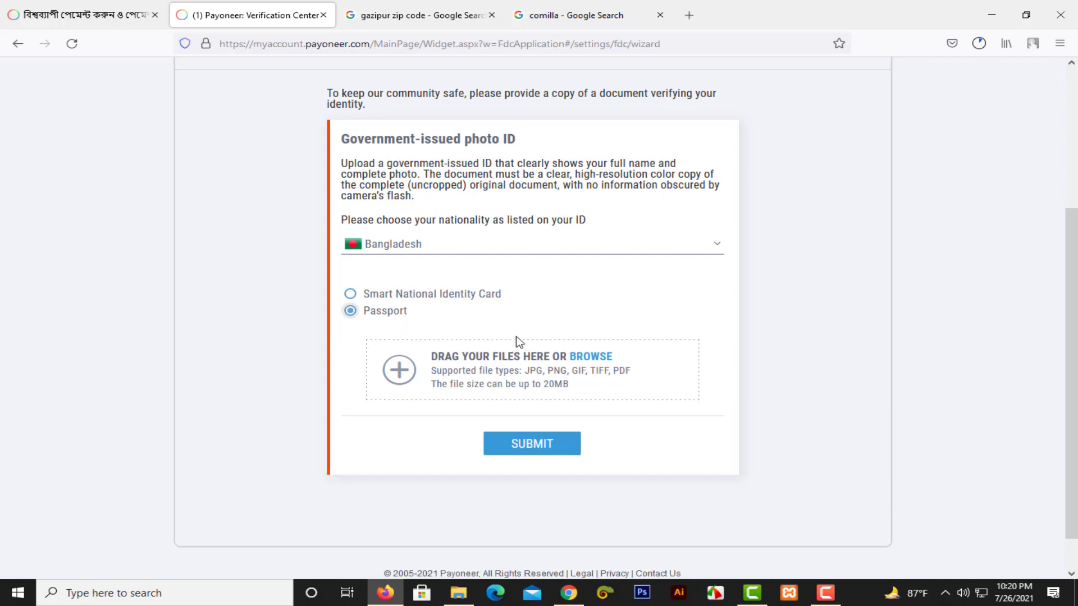
{"action": "left_click", "coordinate": [598, 377]}
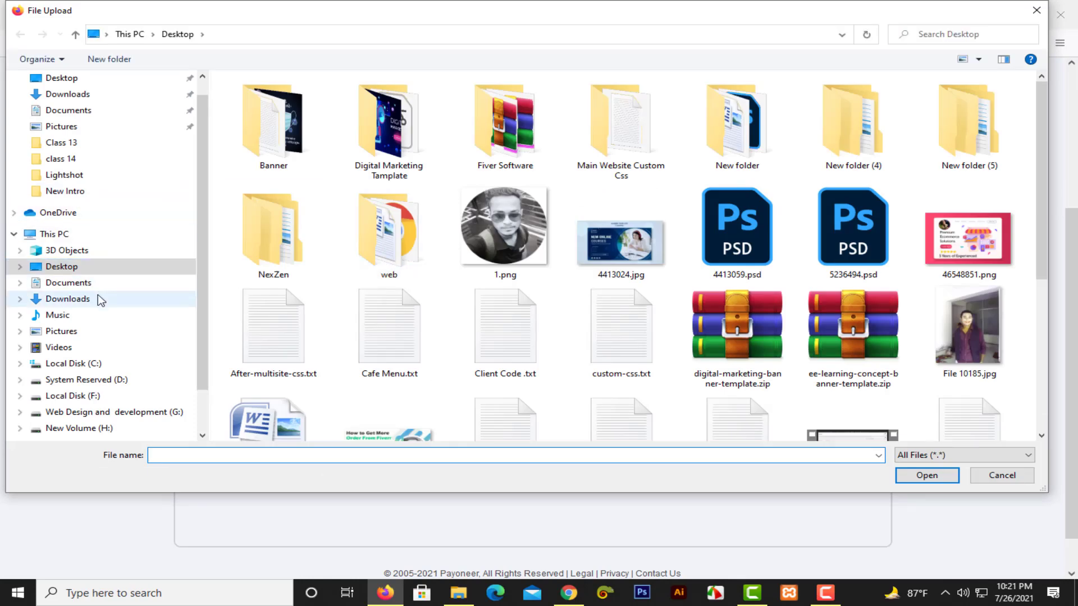
{"action": "left_click", "coordinate": [67, 299]}
{"action": "left_click", "coordinate": [301, 148]}
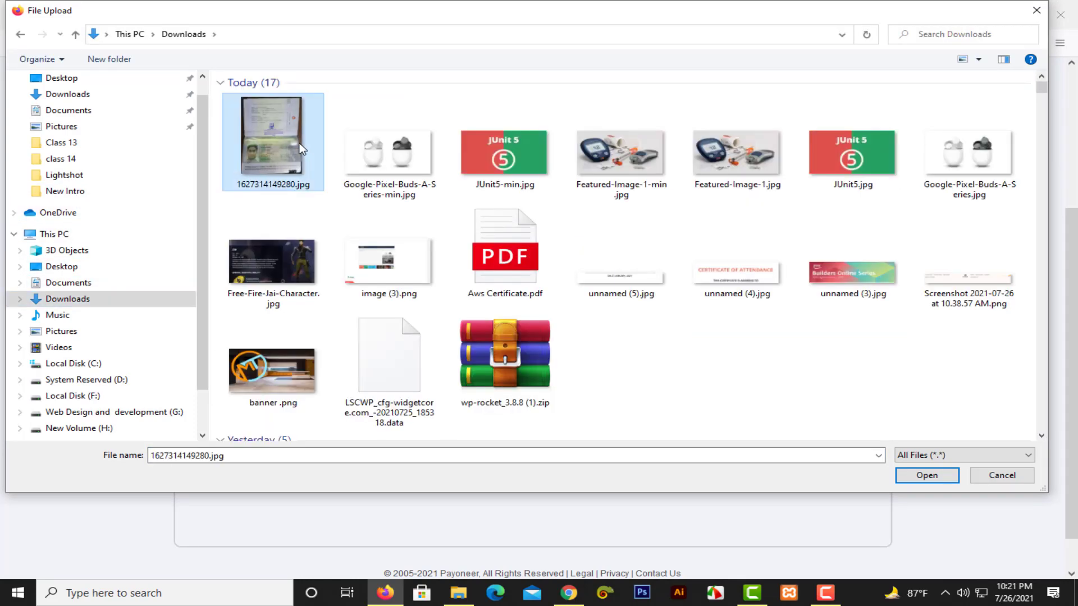
{"action": "double_click", "coordinate": [305, 146]}
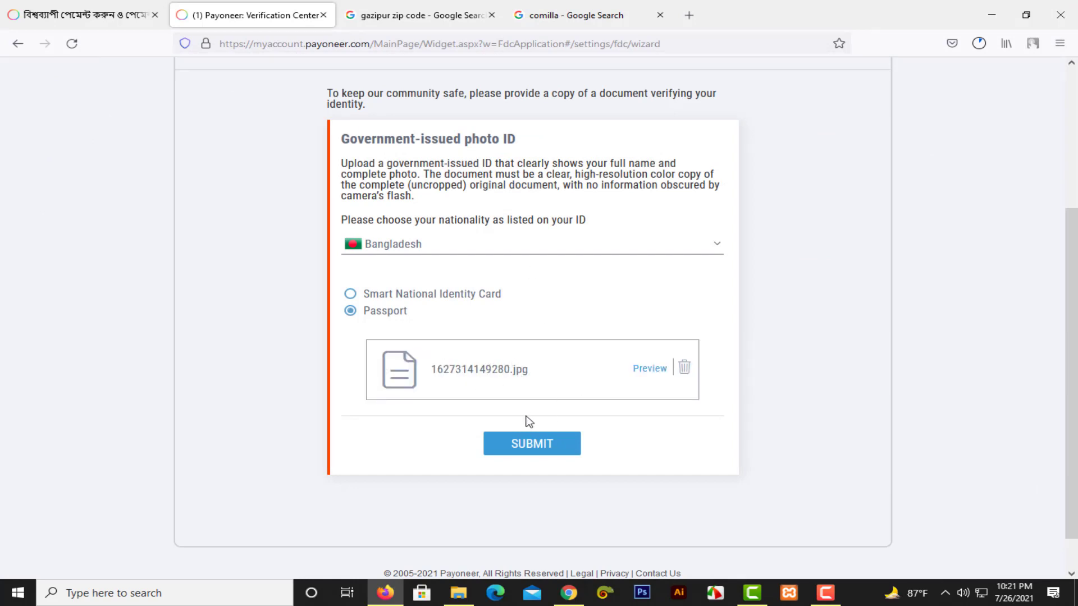
Submit the passport for verification and bring up the account notifications.
{"action": "scroll", "coordinate": [453, 266], "scroll_direction": "up", "scroll_amount": 1}
{"action": "scroll", "coordinate": [541, 340], "scroll_direction": "down", "scroll_amount": 1}
{"action": "left_click", "coordinate": [539, 445]}
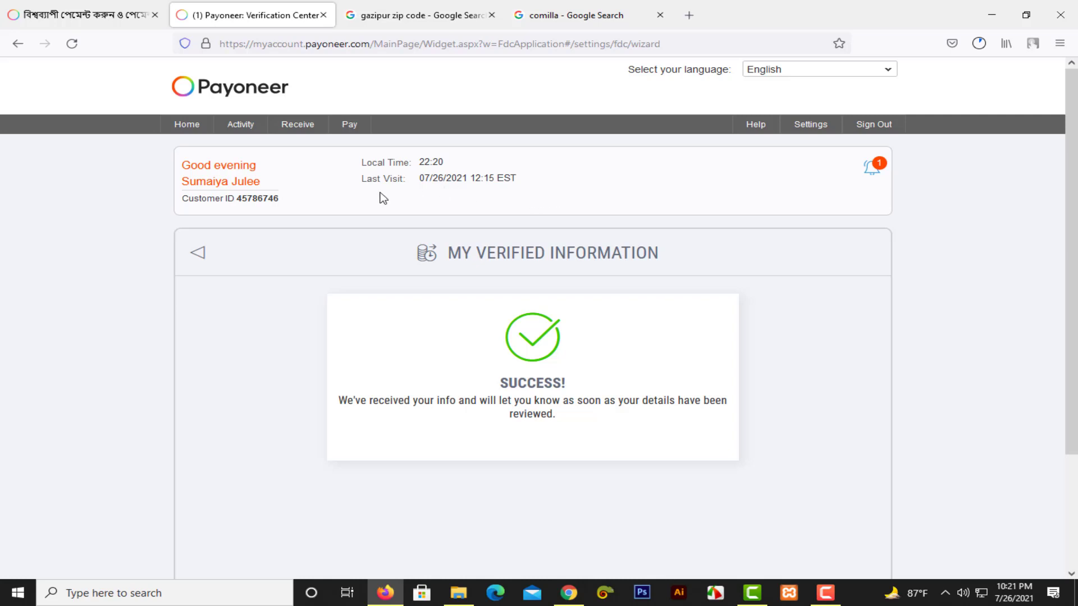
{"action": "left_click", "coordinate": [872, 171]}
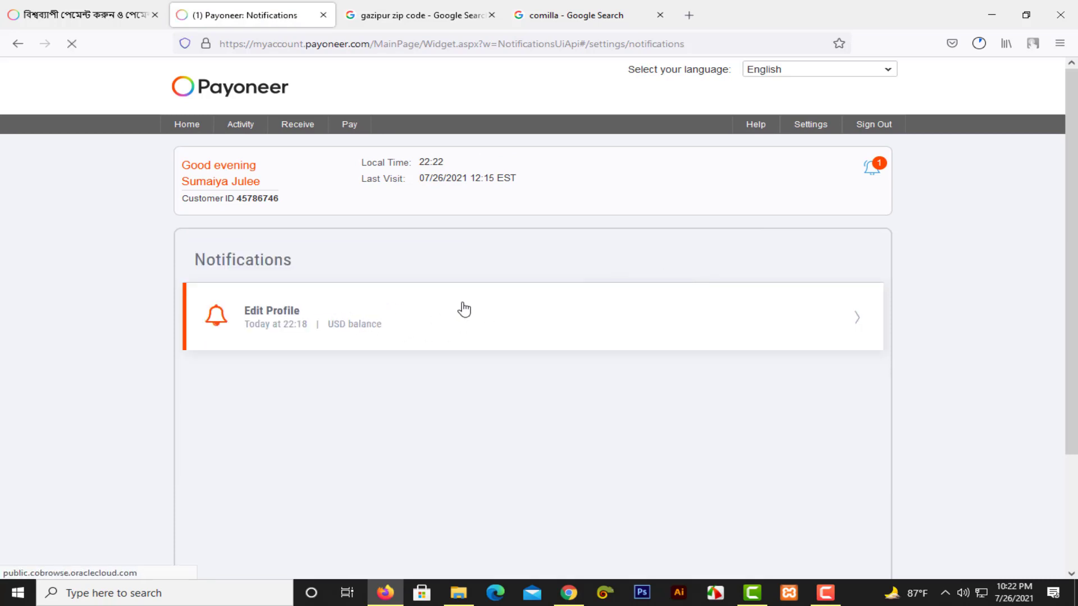
Read the Edit Profile notification details, then return to the dashboard showing 0.00 balances.
{"action": "left_click", "coordinate": [519, 318]}
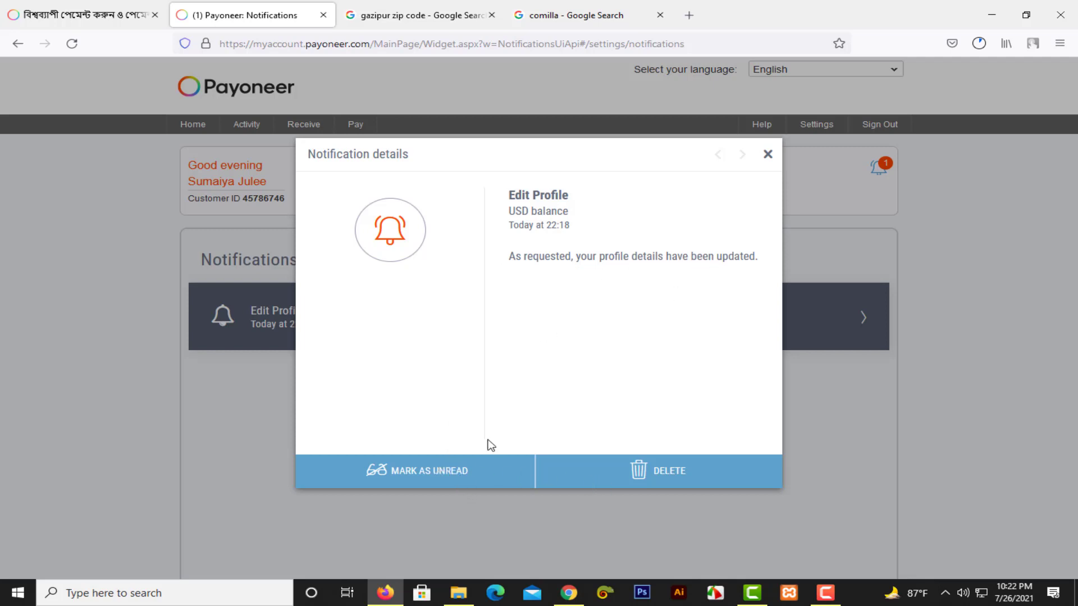
{"action": "left_click", "coordinate": [462, 473]}
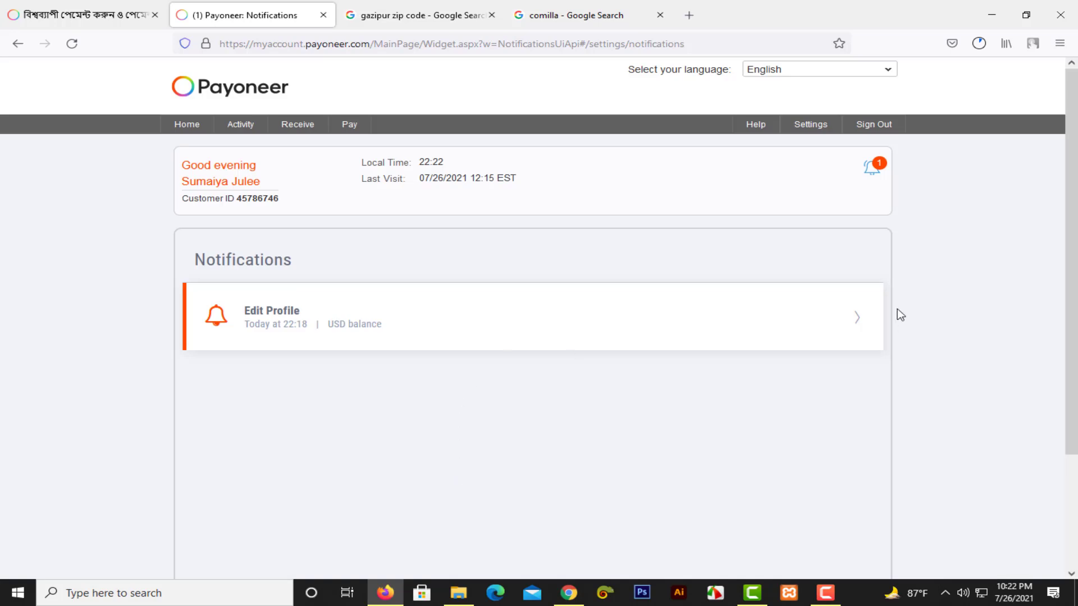
{"action": "scroll", "coordinate": [474, 272], "scroll_direction": "down", "scroll_amount": 2}
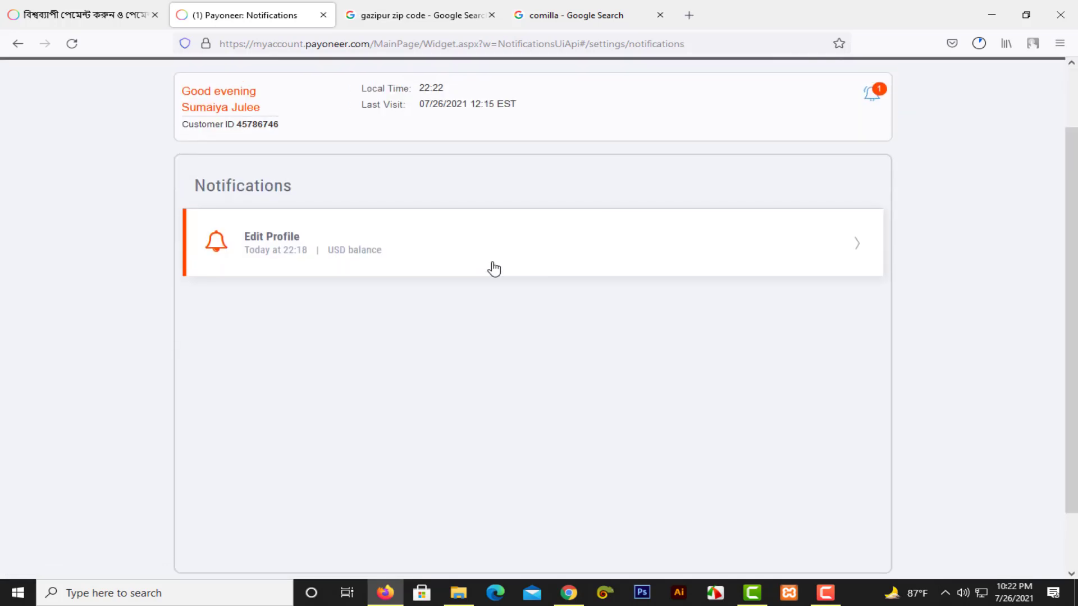
{"action": "scroll", "coordinate": [491, 267], "scroll_direction": "up", "scroll_amount": 2}
{"action": "left_click", "coordinate": [192, 135]}
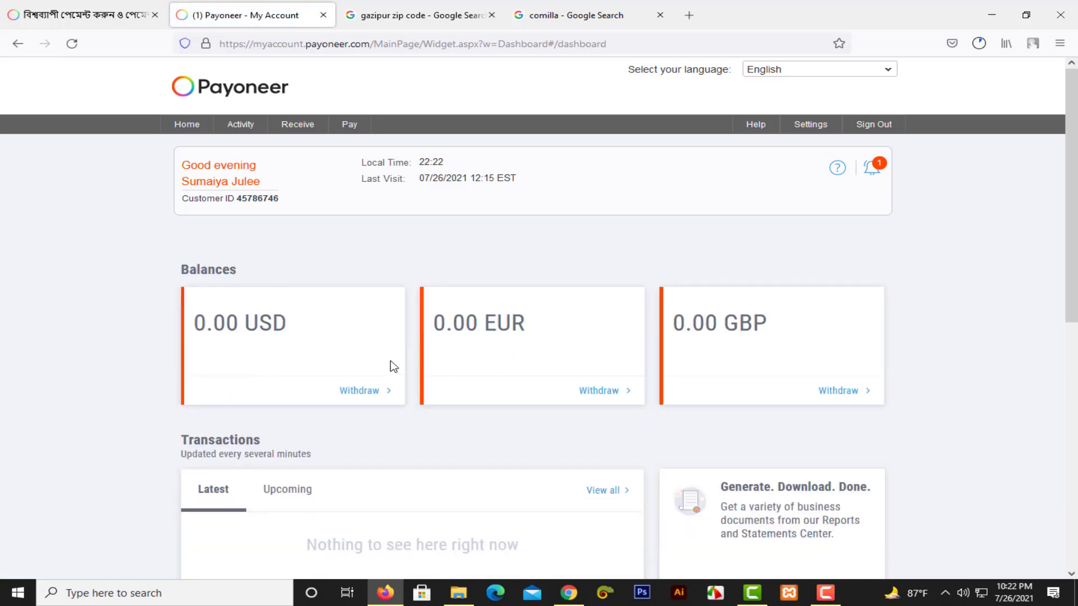
Scroll through the dashboard to check the 0.00 USD, EUR, GBP balances and empty Transactions list.
{"action": "scroll", "coordinate": [584, 248], "scroll_direction": "down", "scroll_amount": 3}
{"action": "scroll", "coordinate": [589, 254], "scroll_direction": "down", "scroll_amount": 6}
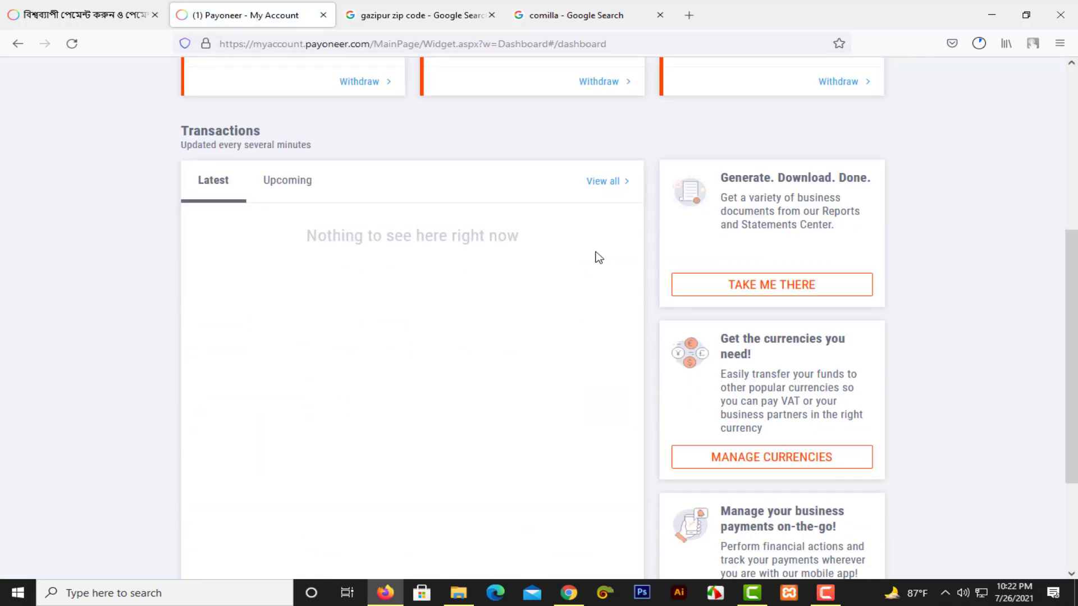
{"action": "scroll", "coordinate": [651, 305], "scroll_direction": "up", "scroll_amount": 8}
{"action": "scroll", "coordinate": [652, 305], "scroll_direction": "up", "scroll_amount": 1}
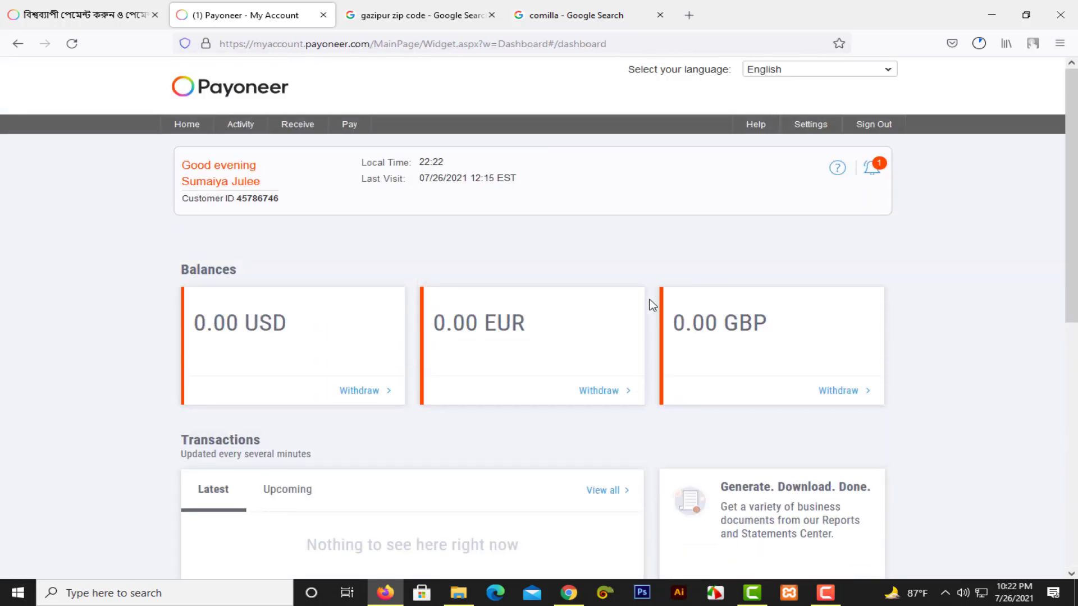